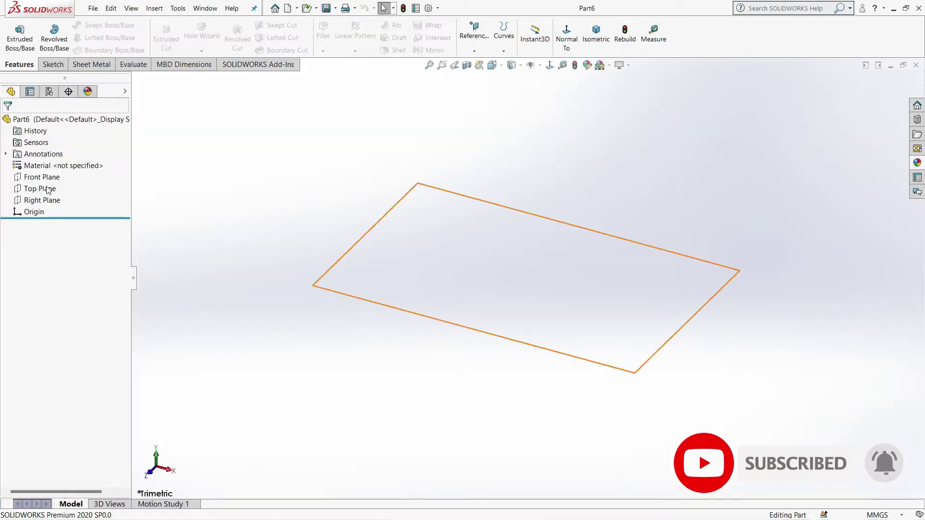
Select the Front Plane of the new part as the sketch plane.
click(42, 176)
Start Sketch1 and draw the profile's left portion from the origin with sloped chamfer shoulders.
click(72, 163)
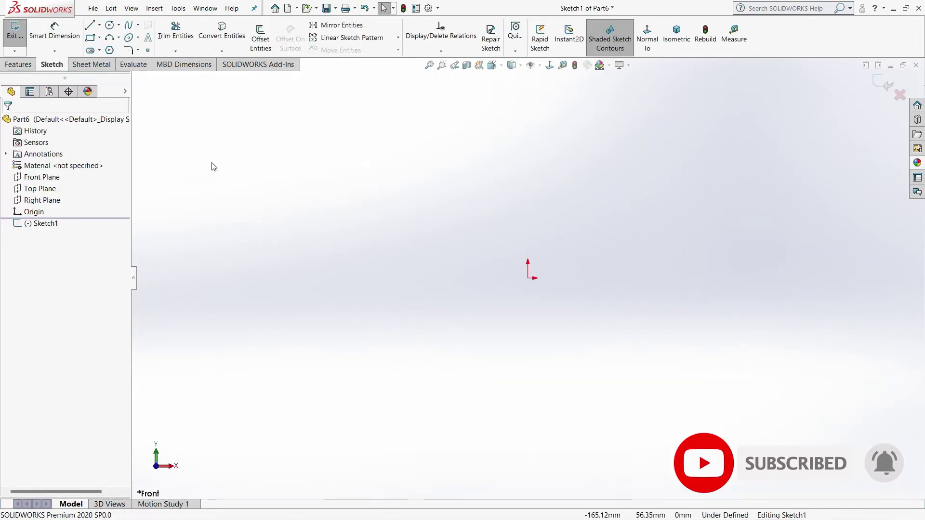
click(89, 26)
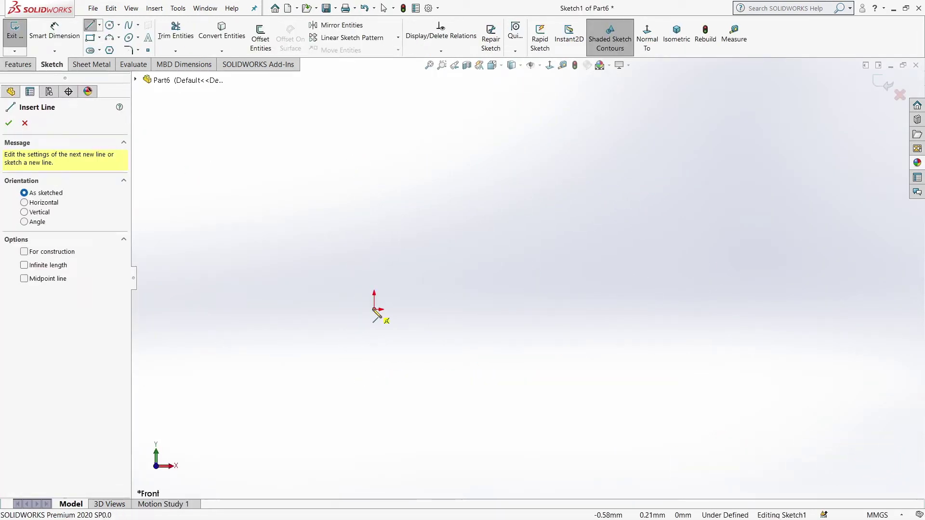
click(373, 310)
click(374, 241)
click(404, 241)
click(429, 215)
click(569, 216)
click(605, 241)
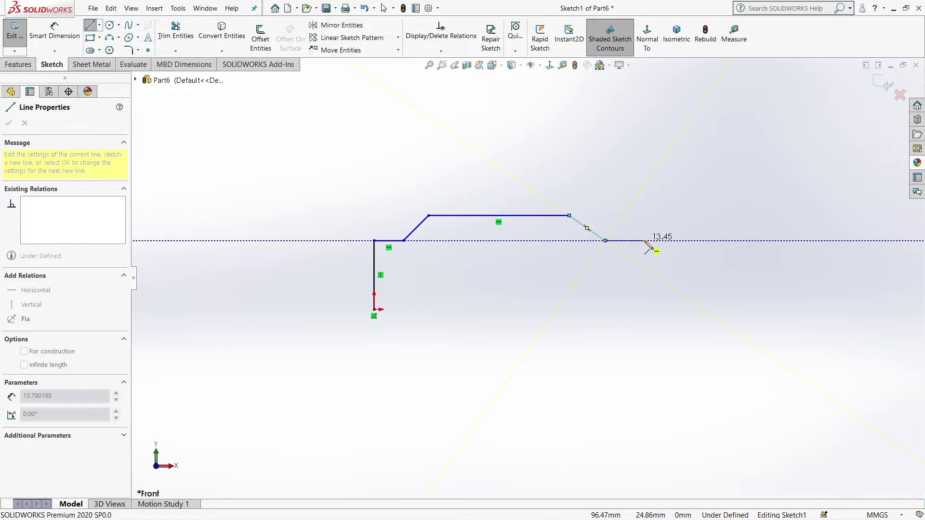
click(645, 240)
Draw the raised steps on the right and close the outline back at the base.
click(644, 184)
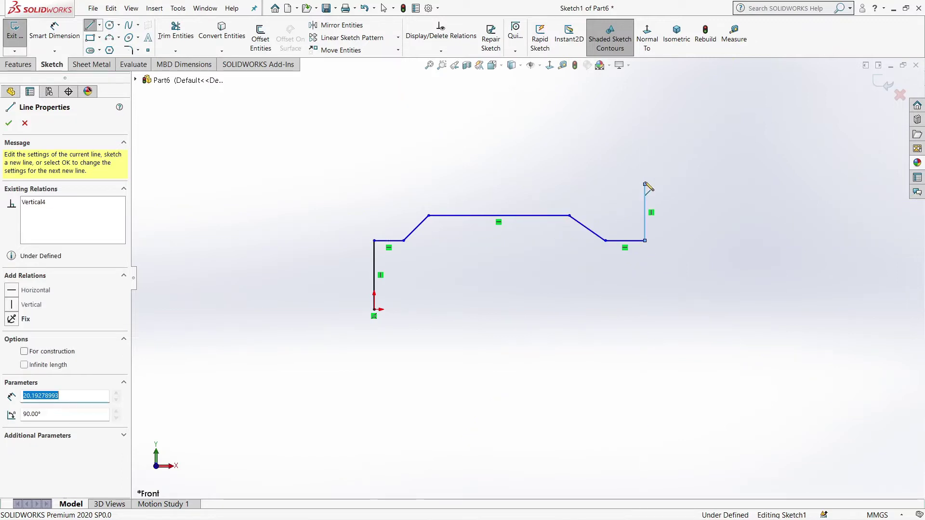
click(742, 184)
click(754, 166)
click(843, 166)
click(864, 187)
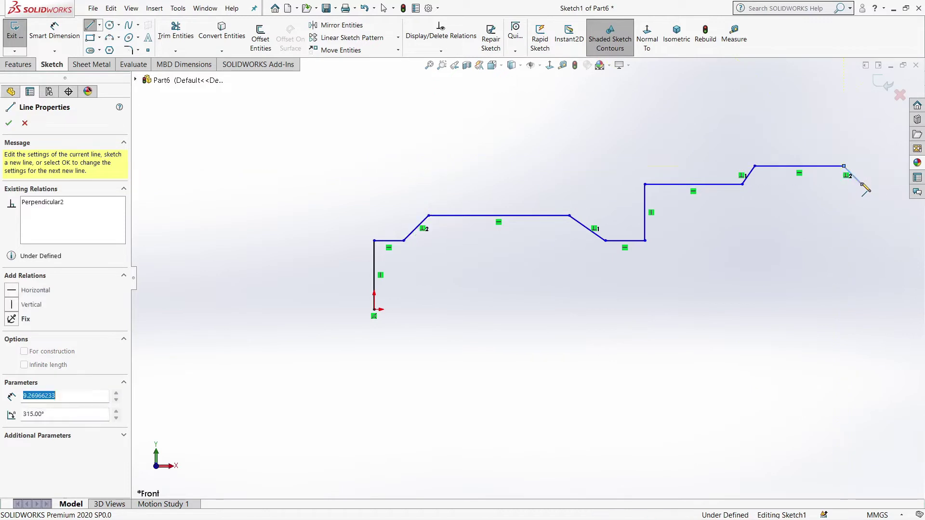
scroll(770, 232, up, 3)
click(767, 224)
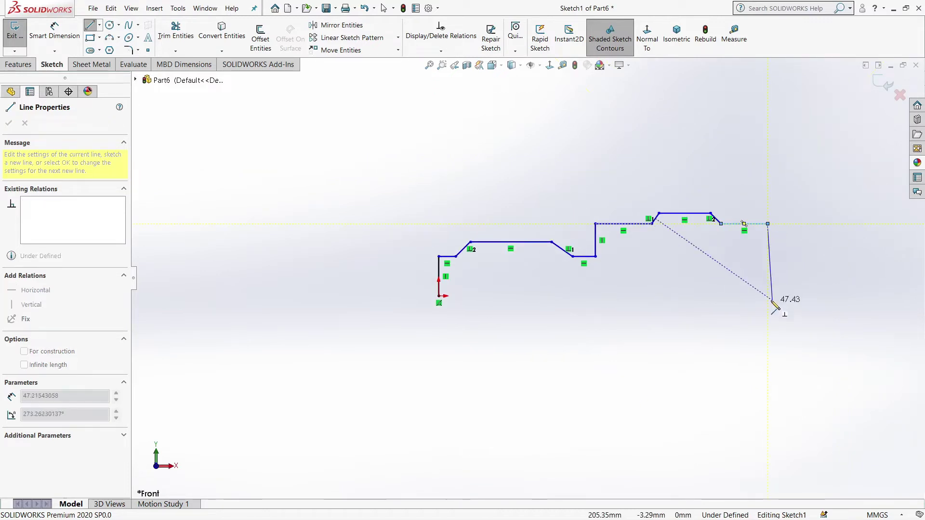
click(771, 296)
click(439, 296)
key(Escape)
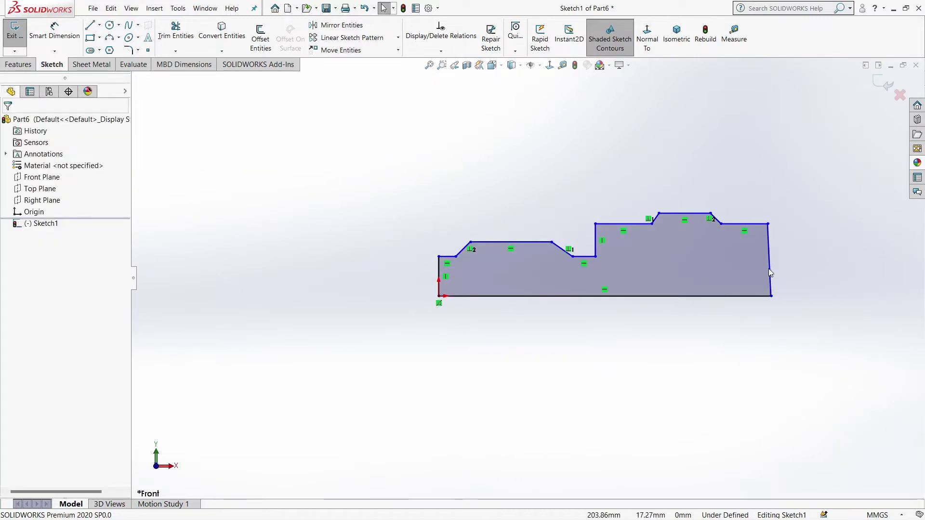
click(770, 275)
Dimension the profile's overall bottom length to 33.90.
key(Escape)
key(f)
scroll(424, 273, down, 1)
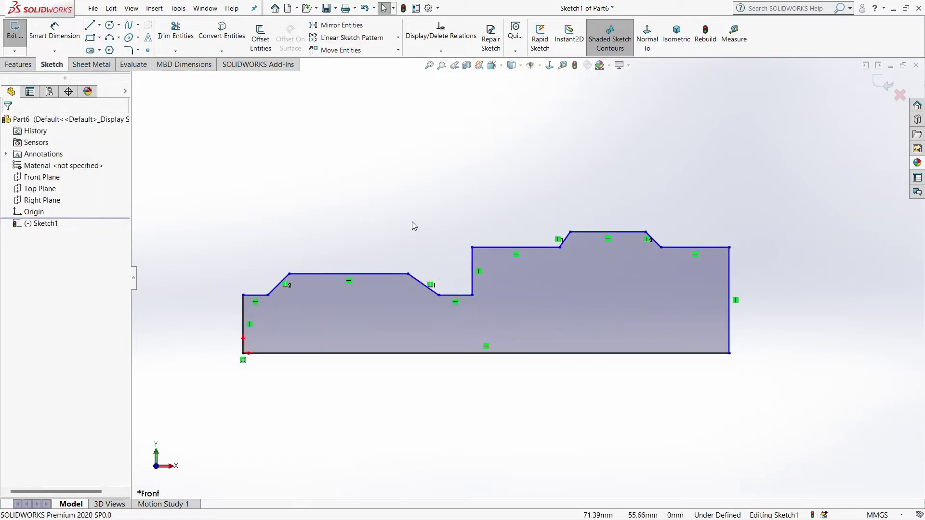
click(54, 30)
click(337, 353)
click(285, 420)
text(33.90)
key(Return)
key(Escape)
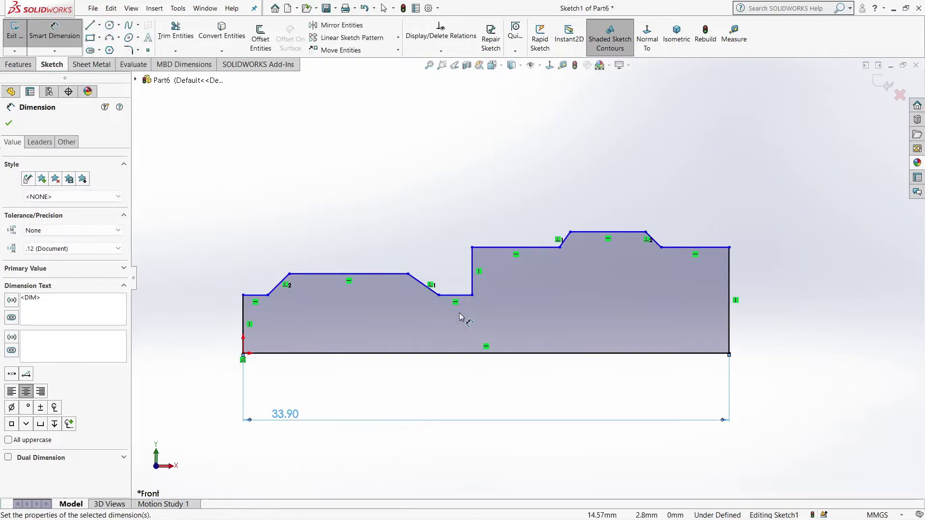
Set the overall height to 9.00 and the left edge height to 4.00.
key(d)
click(597, 233)
click(605, 354)
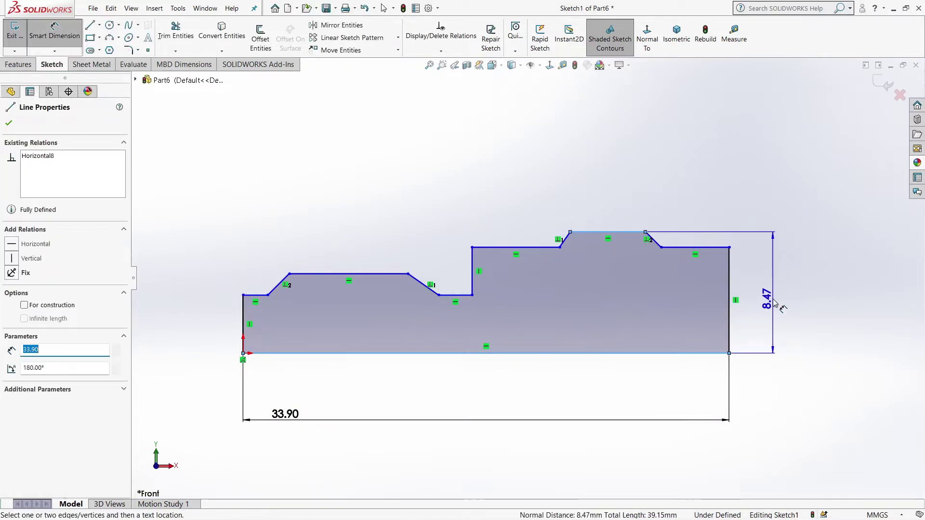
click(774, 299)
text(9)
key(Return)
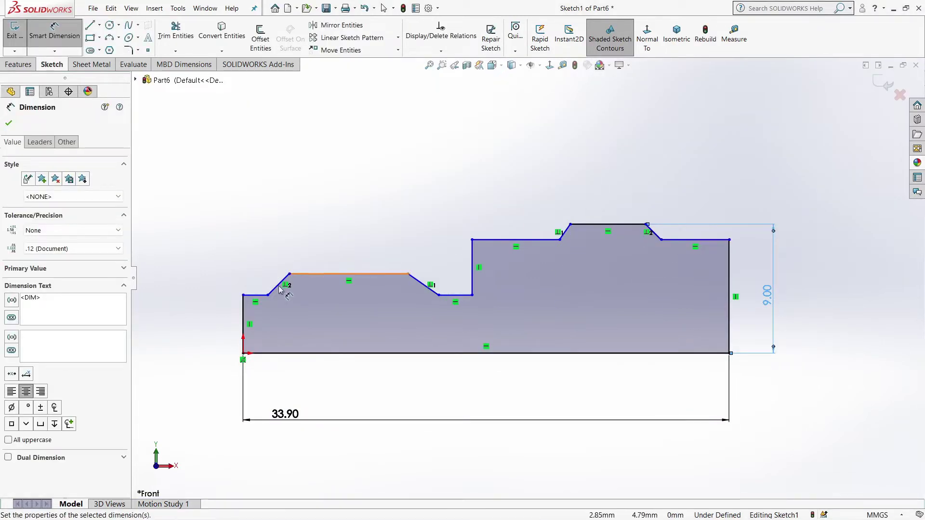
click(243, 311)
click(207, 318)
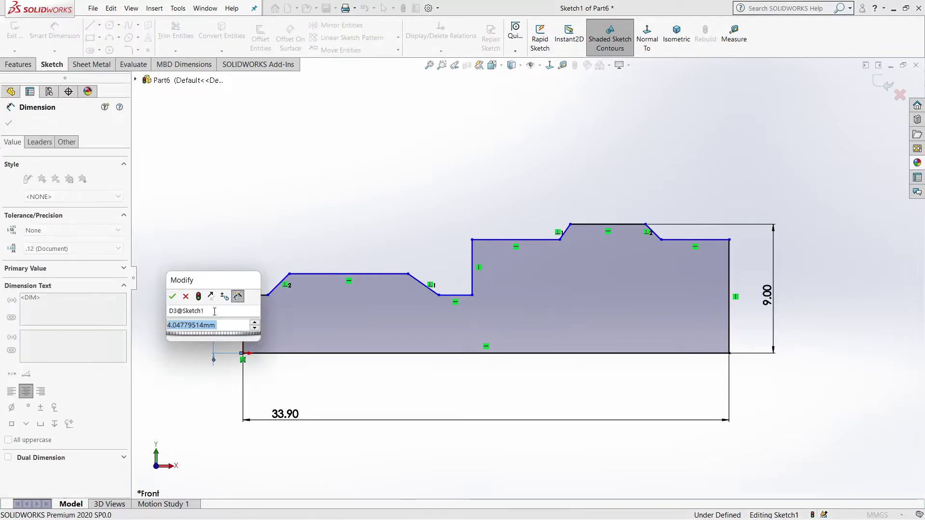
key(Return)
Dimension the left chamfer with a 1.25 width and a 135° angle.
click(260, 297)
click(260, 236)
text(1.25)
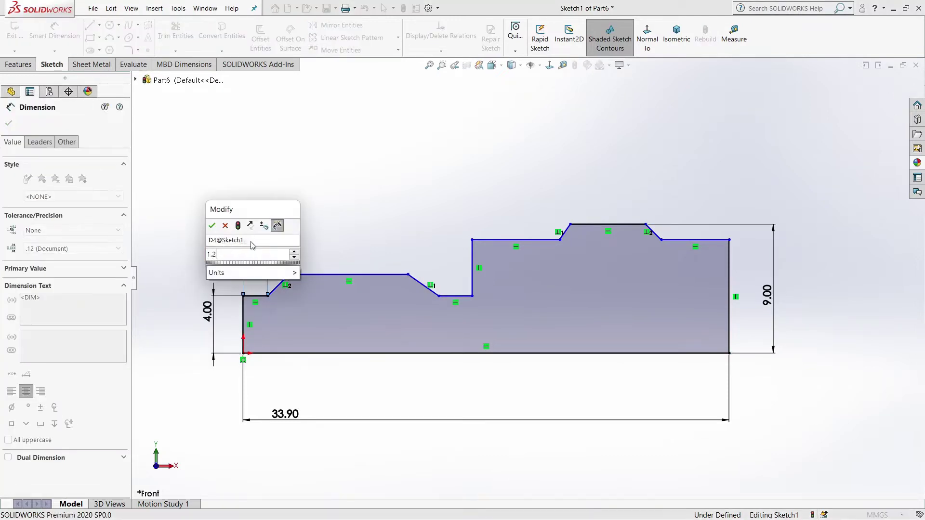
key(Return)
scroll(274, 276, up, 2)
click(270, 307)
click(296, 295)
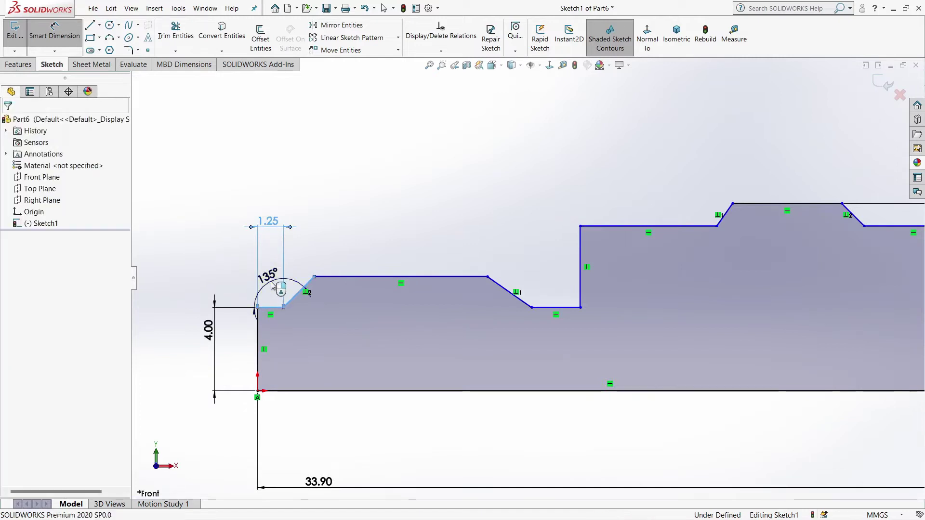
click(264, 275)
click(235, 268)
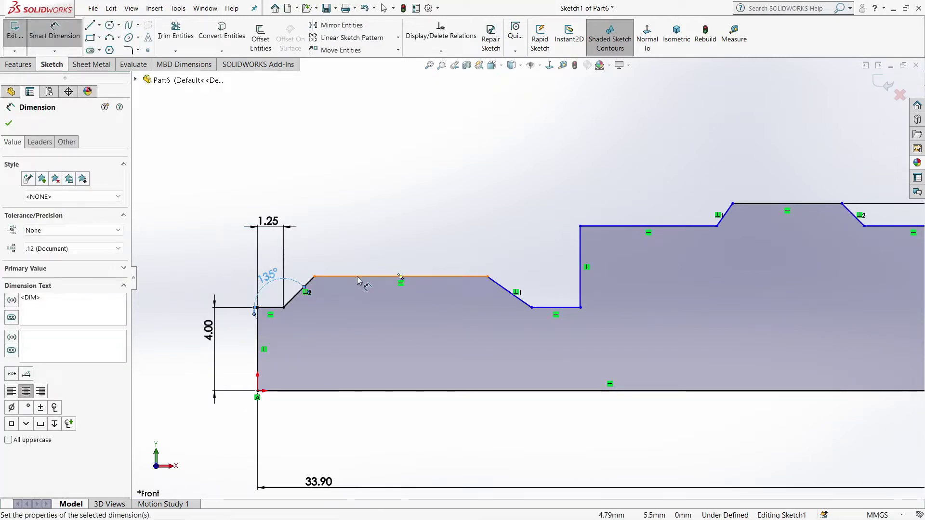
Set the long top edge to 14.50 and the groove's sloped edge to 135°.
click(358, 277)
click(396, 214)
text(14.5)
key(Return)
scroll(530, 273, down, 1)
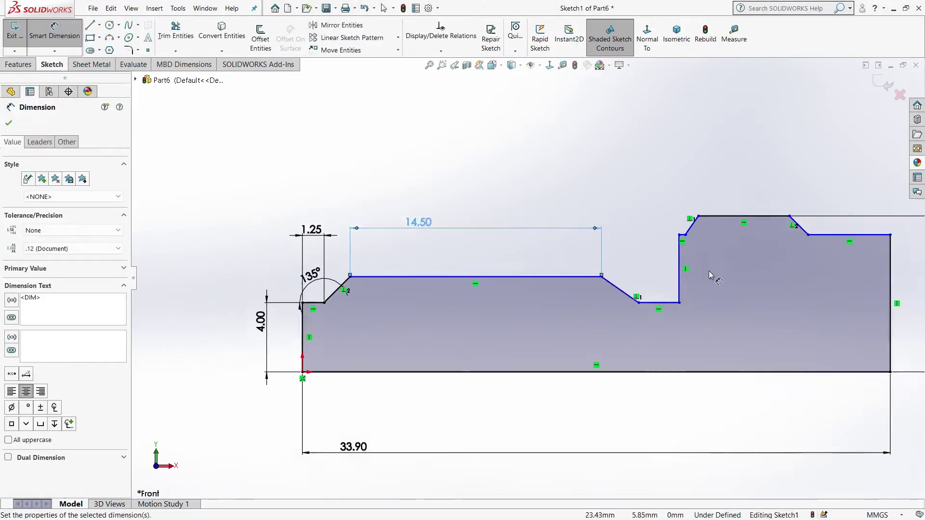
scroll(710, 275, up, 3)
click(578, 320)
click(622, 338)
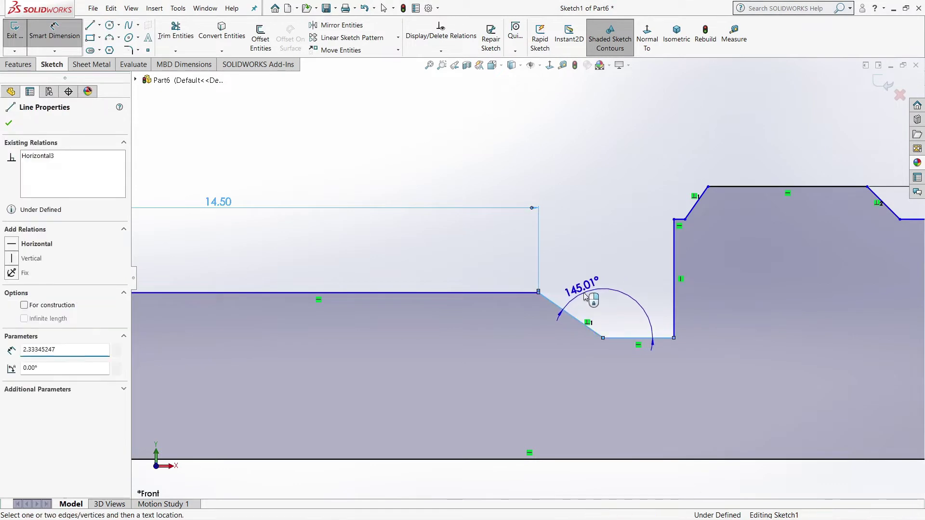
click(584, 296)
text(135)
key(Return)
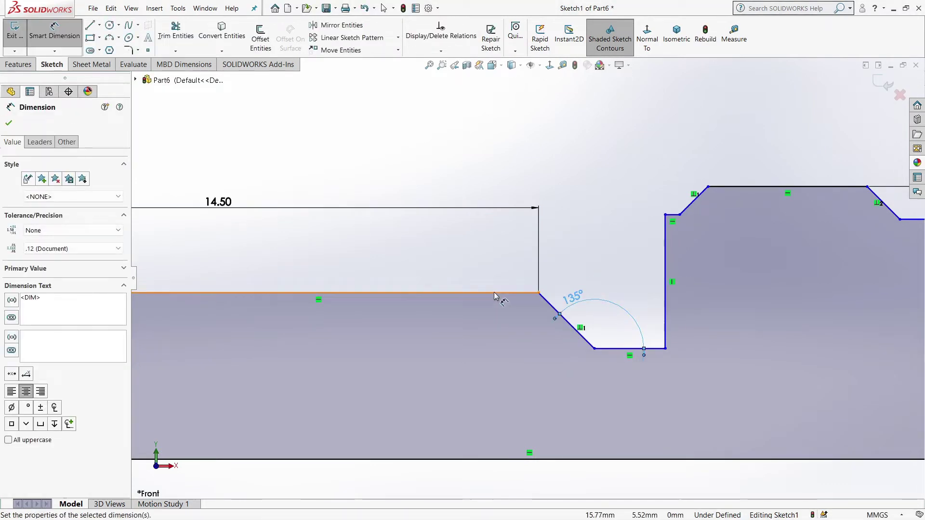
Add the 5.00 height and the 3.50 vertical step height.
click(493, 292)
click(481, 459)
click(424, 393)
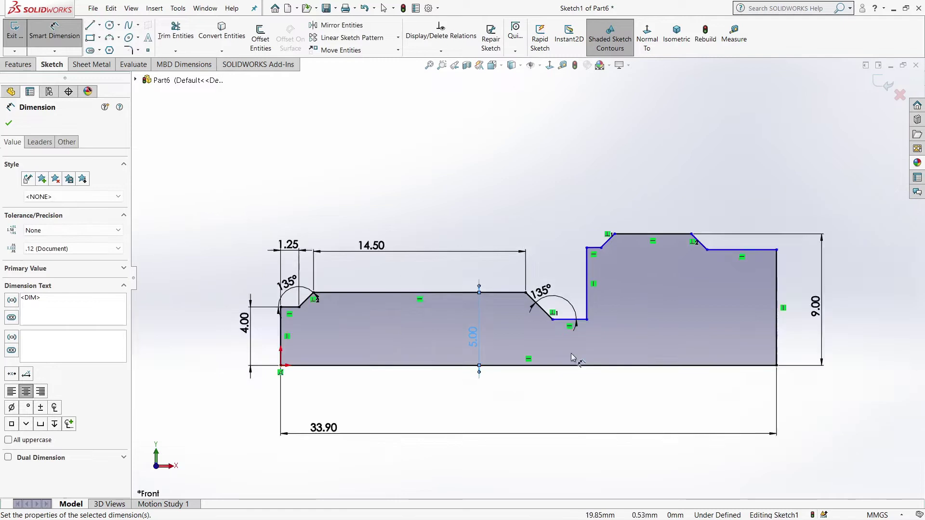
scroll(597, 338, up, 3)
scroll(573, 298, up, 2)
click(570, 292)
click(597, 110)
click(637, 215)
text(3.5)
key(Return)
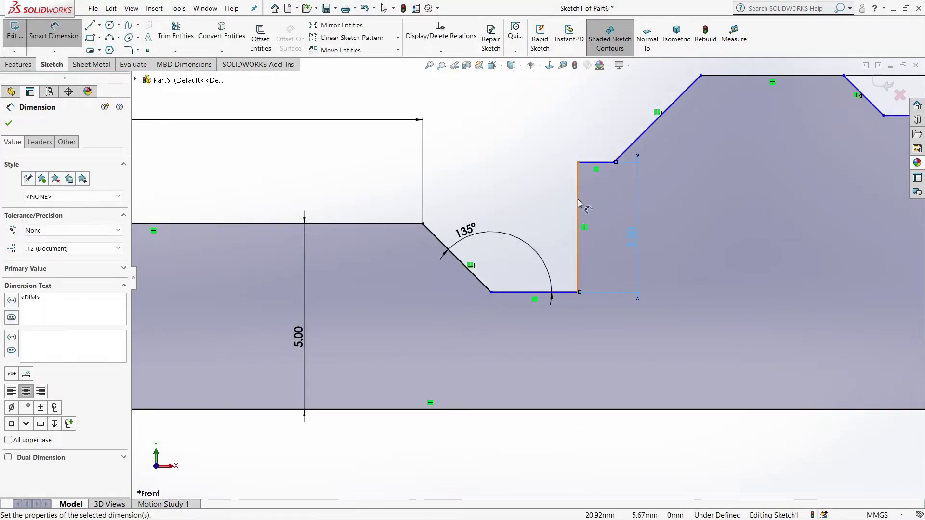
Dimension the short top line of the step to 8.00.
click(599, 163)
click(593, 109)
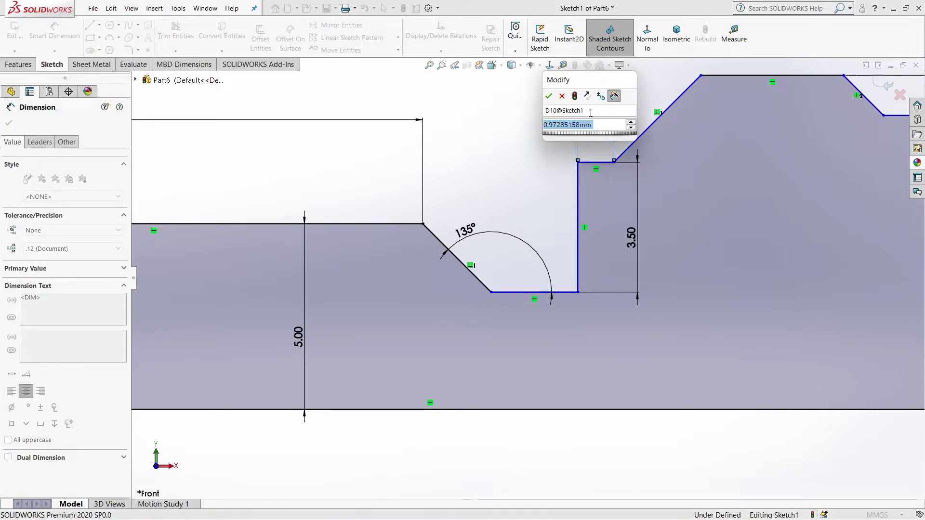
text(8)
key(Return)
Drag the step lines and vertices to reshape the upper part of the profile.
key(Escape)
drag(318, 194, 465, 186)
key(f)
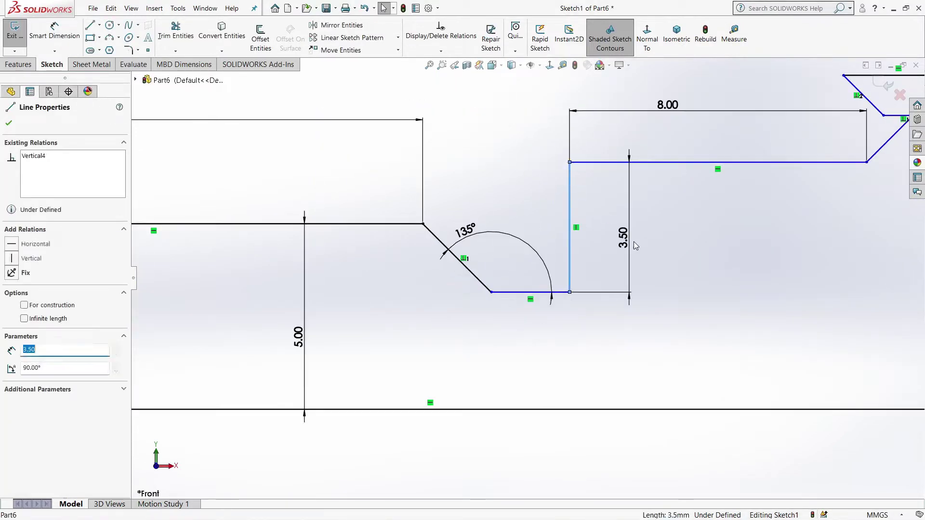
key(Escape)
drag(700, 199, 736, 206)
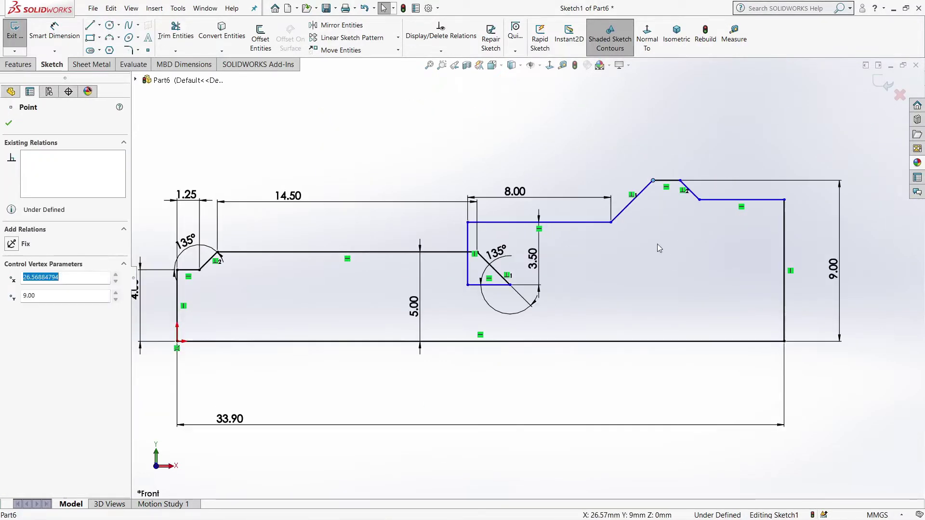
drag(617, 223, 673, 222)
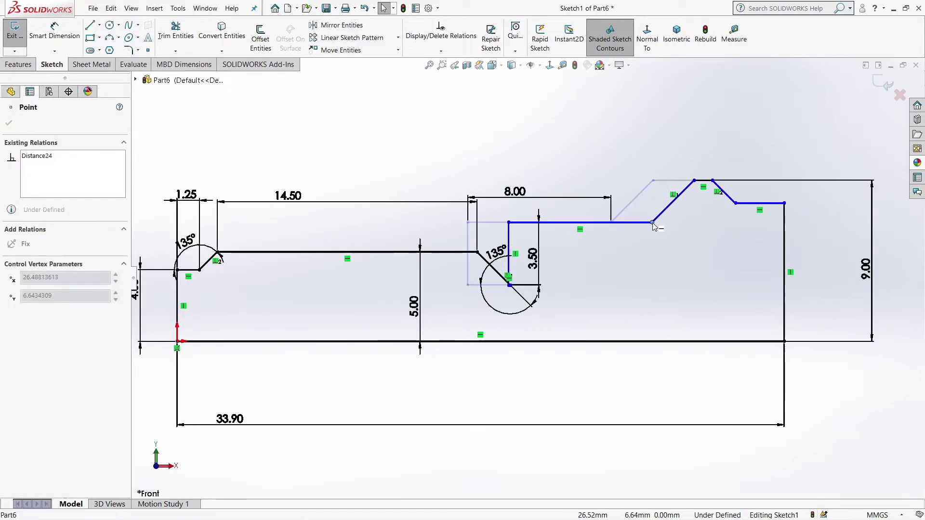
drag(714, 181, 566, 283)
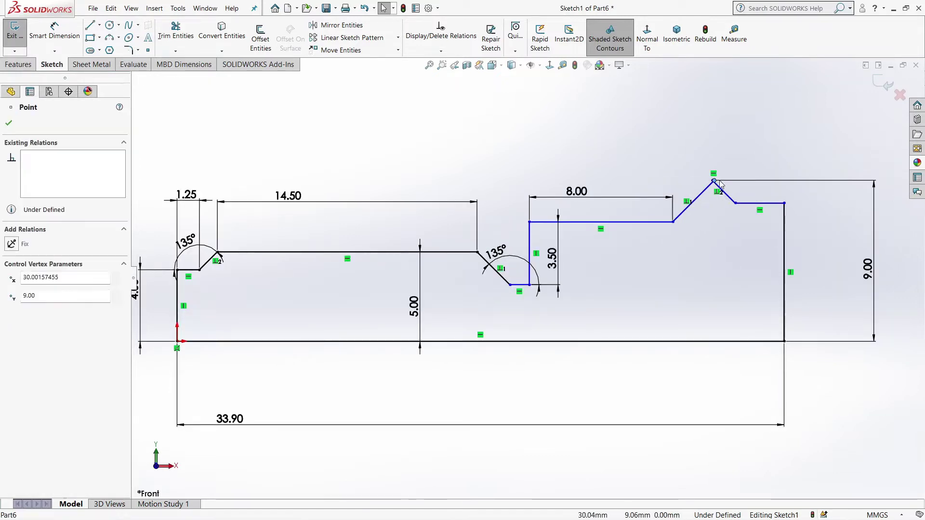
key(ctrl+a)
scroll(426, 297, up, 3)
scroll(437, 297, up, 2)
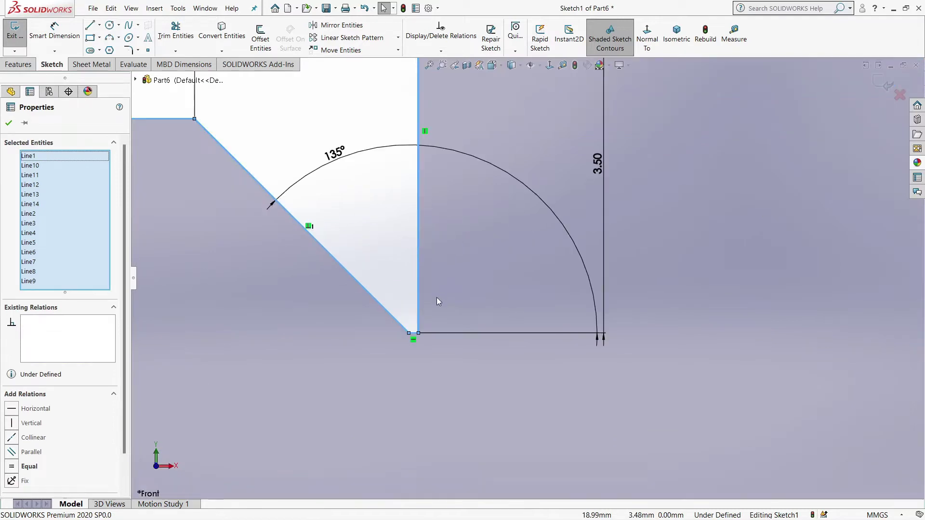
scroll(649, 236, down, 1)
scroll(649, 236, up, 6)
click(739, 170)
scroll(723, 169, down, 5)
right_drag(722, 142, 753, 230)
Dimension the upper-right step 2.00 wide and the top edge 4.00, then adjust the left edge.
click(753, 230)
click(803, 149)
text(2)
key(Return)
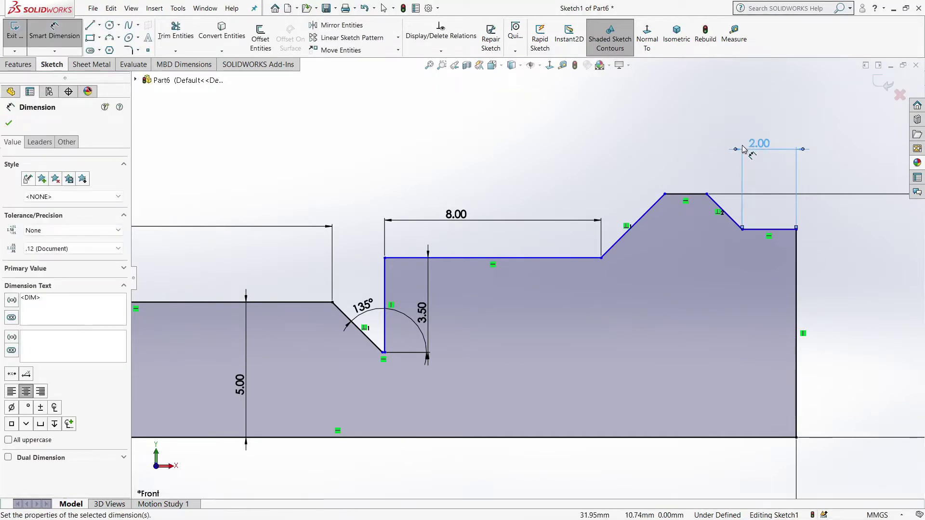
click(686, 194)
click(681, 119)
text(4)
key(Return)
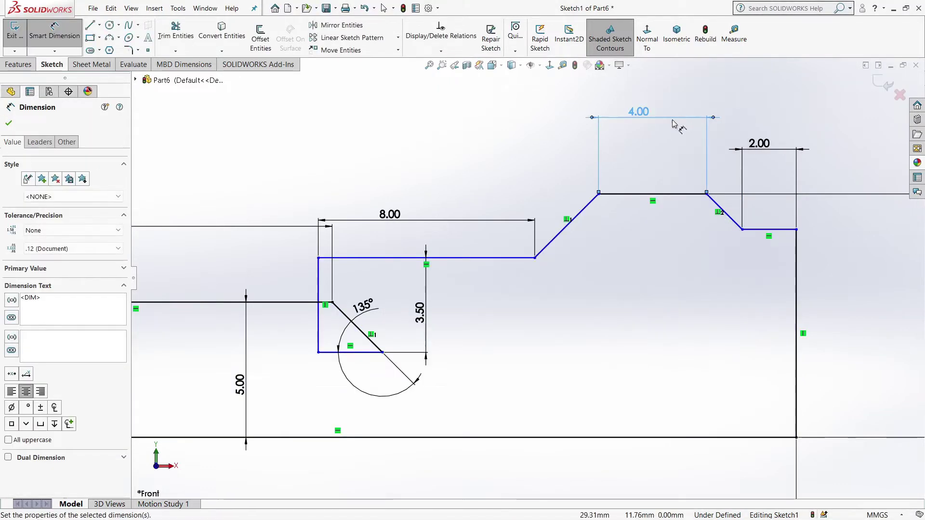
key(Escape)
drag(319, 309, 367, 260)
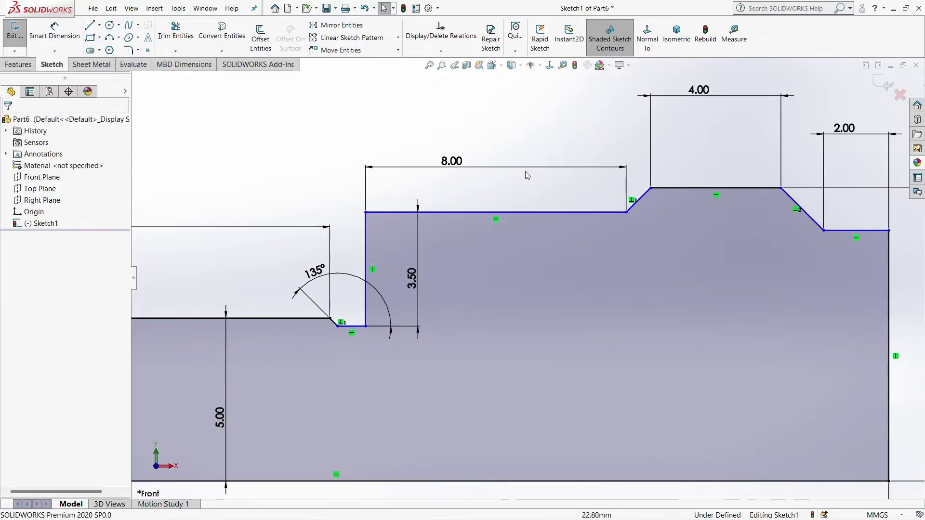
Dimension the angle between the top edge and the left flank to 105°.
right_drag(527, 175, 578, 118)
click(611, 212)
click(639, 200)
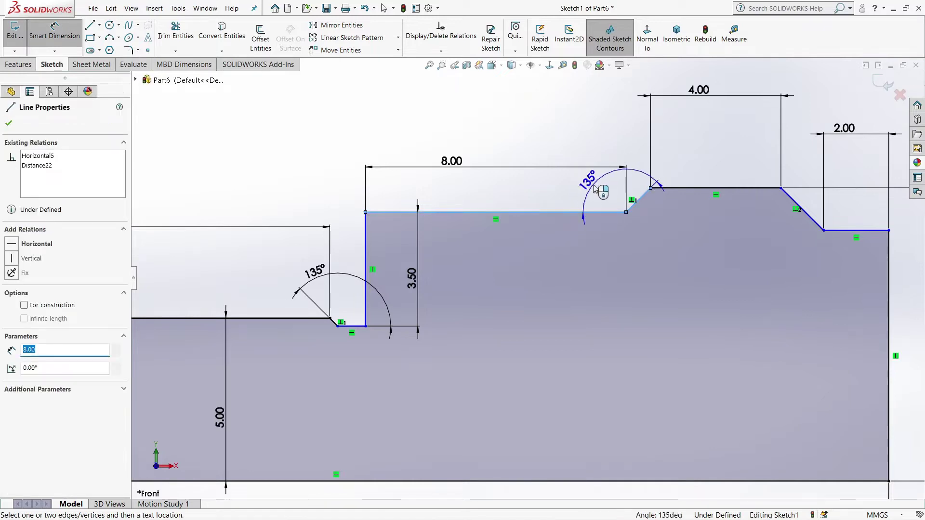
click(595, 187)
click(547, 304)
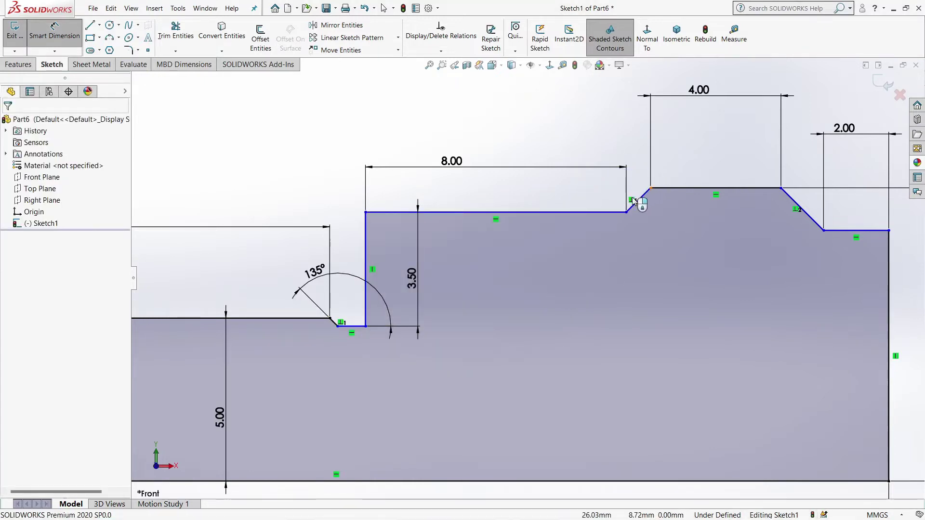
key(Escape)
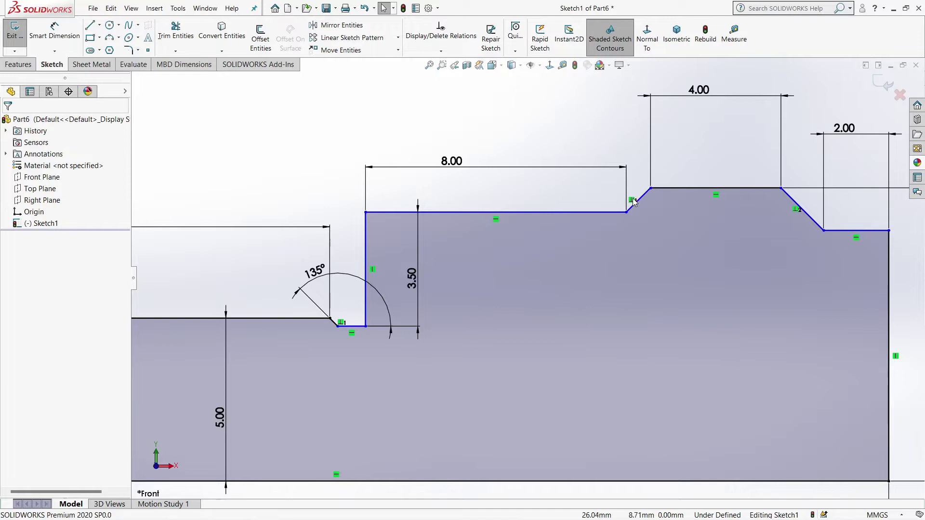
key(Return)
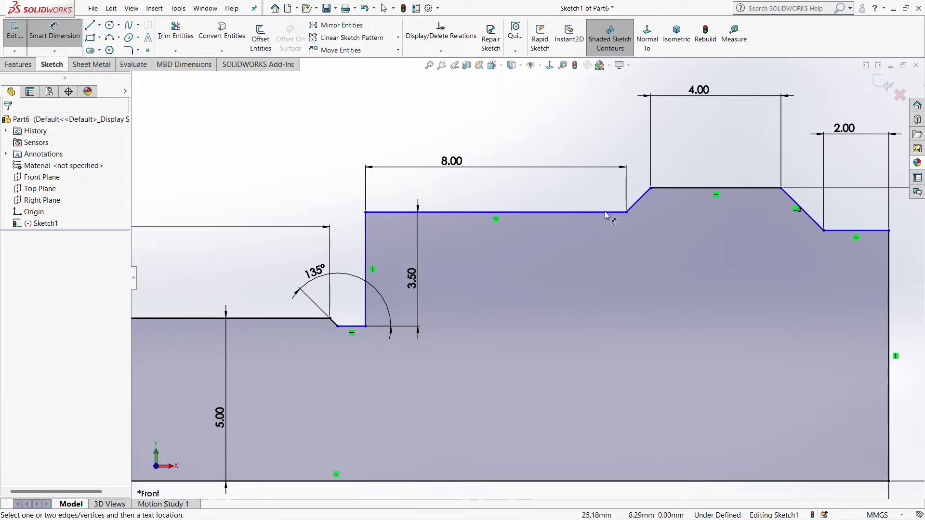
click(606, 212)
click(637, 200)
click(597, 185)
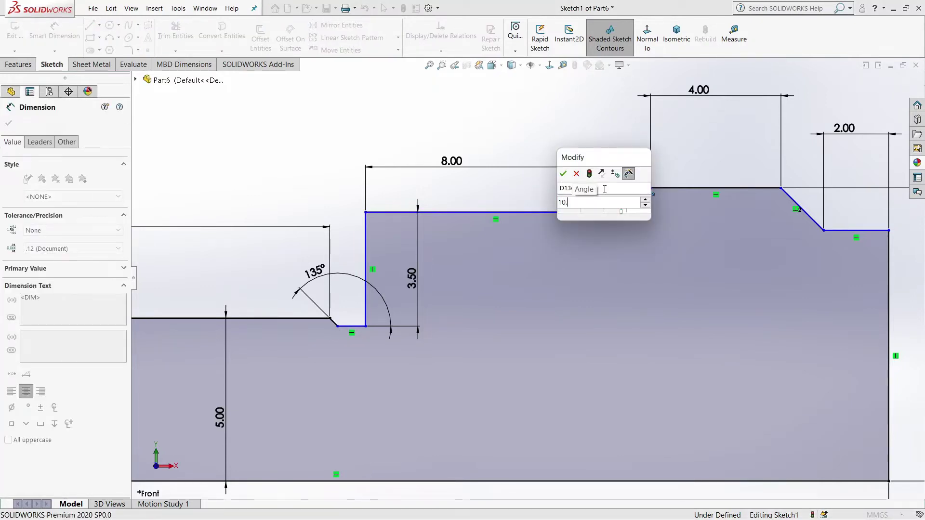
text(5)
key(Return)
key(Escape)
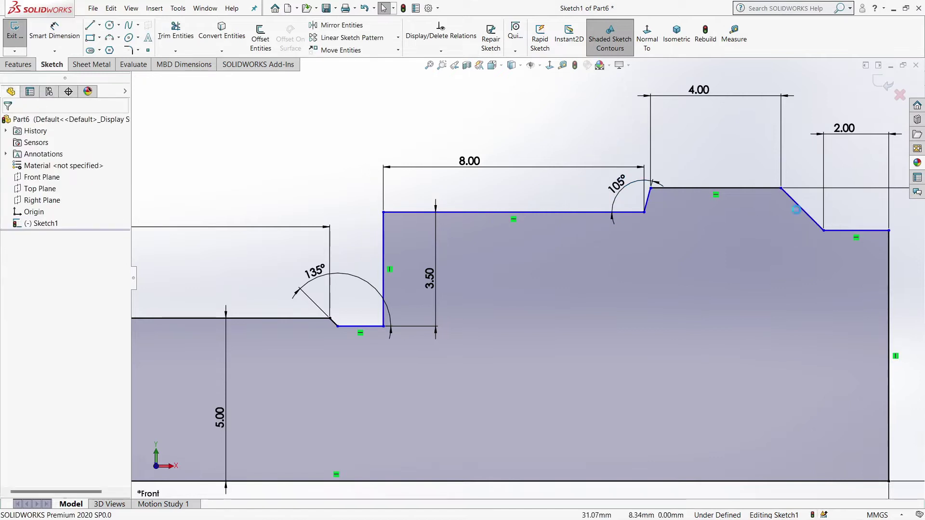
Add an Equal relation between the two slanted flanks.
click(650, 202)
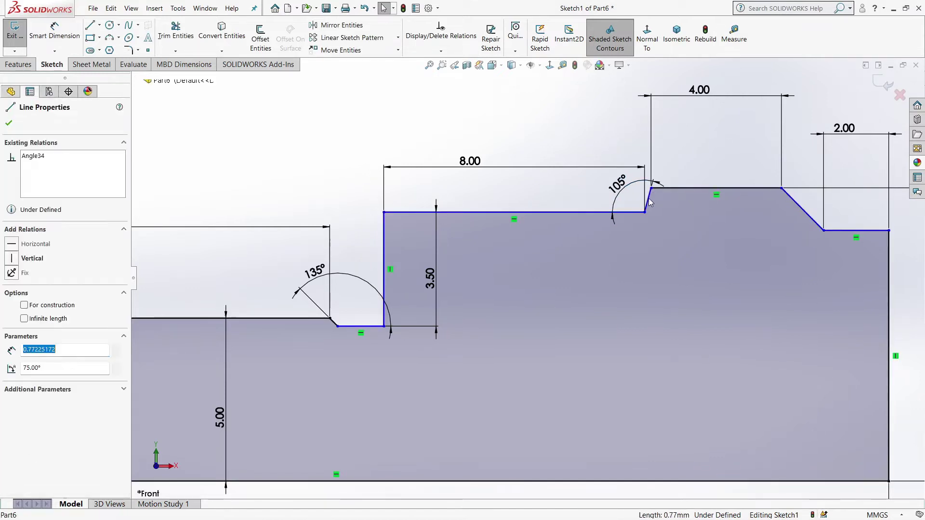
click(802, 208)
ctrl+click(650, 202)
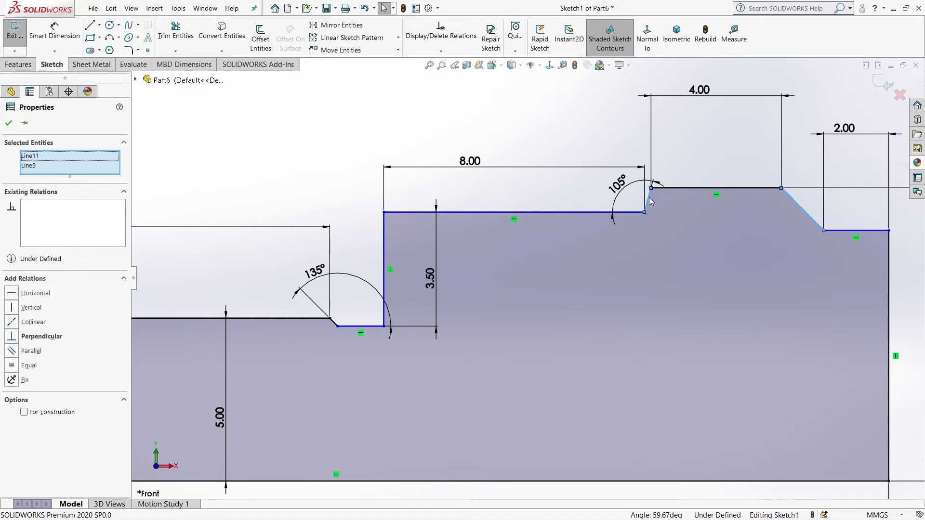
click(15, 366)
click(382, 147)
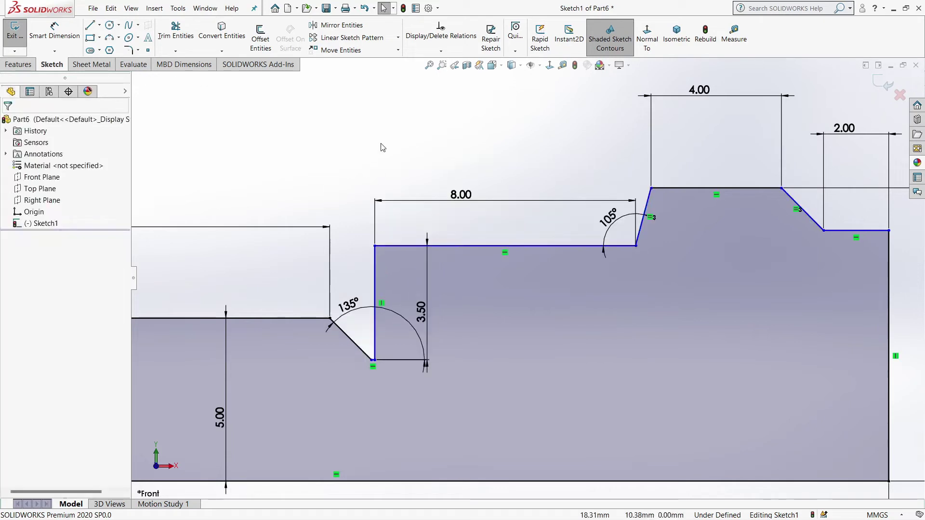
Try parallel and perpendicular relations on the flanks, then delete them again.
click(648, 205)
ctrl+click(802, 209)
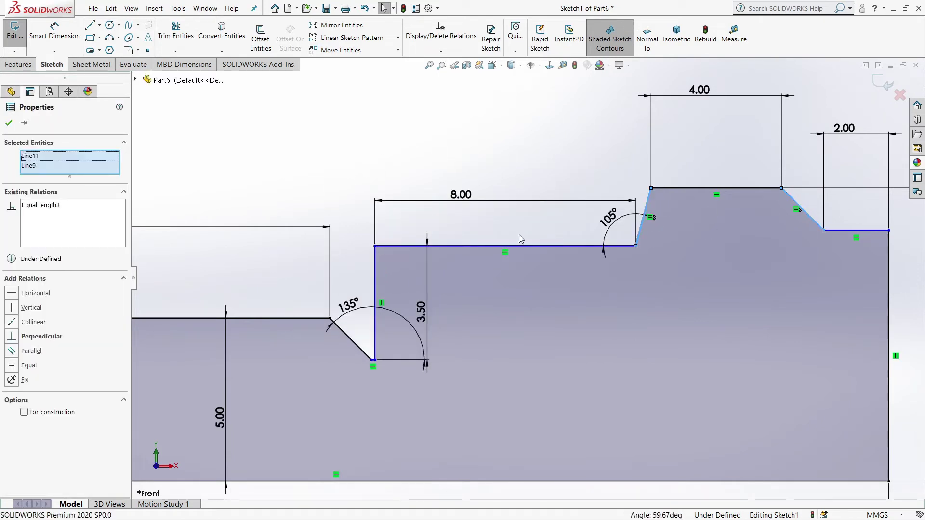
click(14, 351)
click(40, 205)
key(Delete)
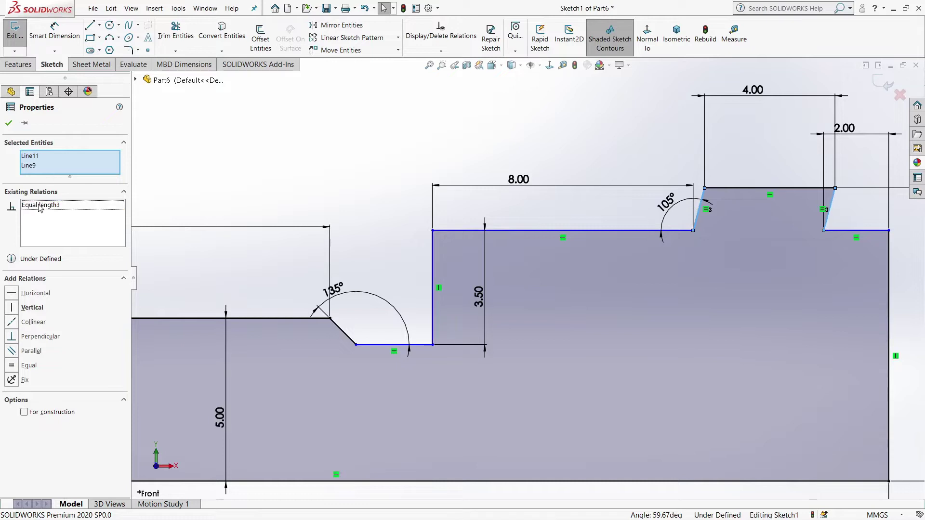
click(12, 337)
click(42, 205)
key(Delete)
key(ctrl+z)
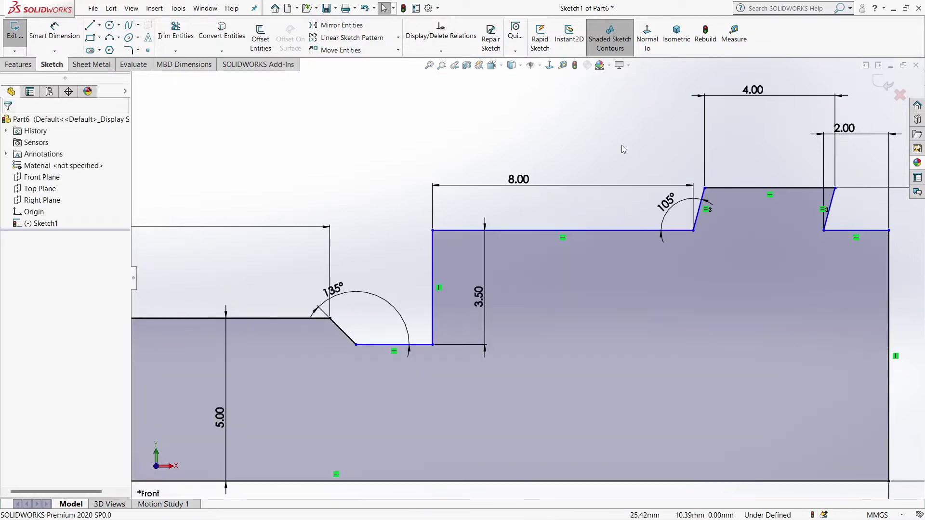
click(34, 204)
key(Delete)
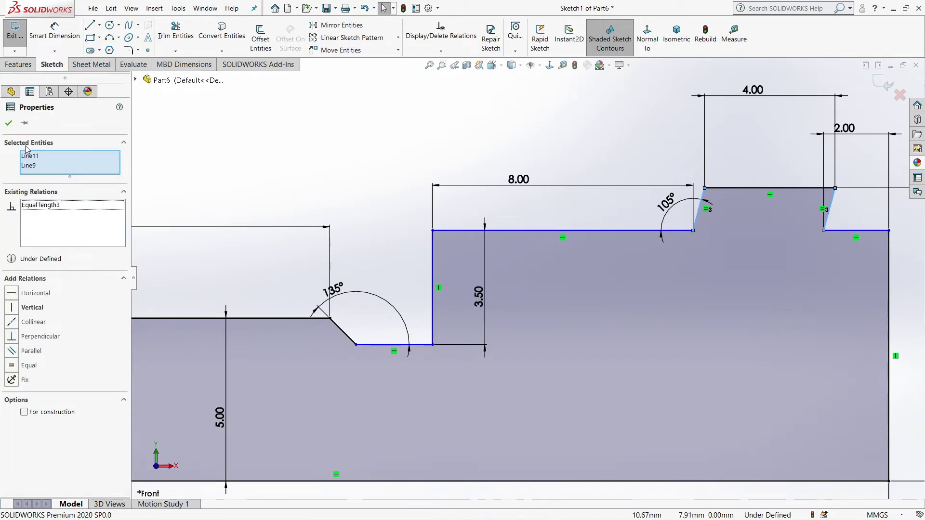
click(455, 110)
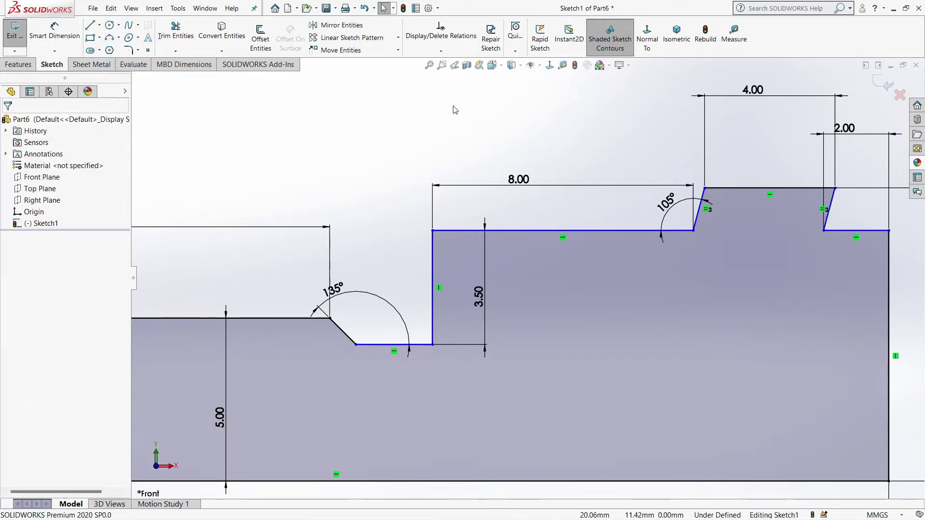
click(706, 189)
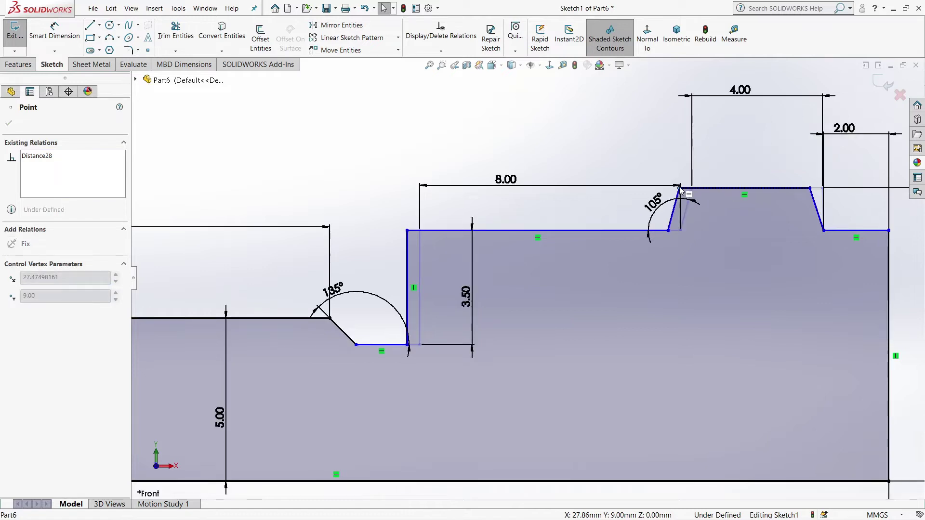
Draw a short vertical line from the raised step's top-edge midpoint.
click(341, 95)
click(90, 25)
drag(745, 189, 745, 223)
click(747, 215)
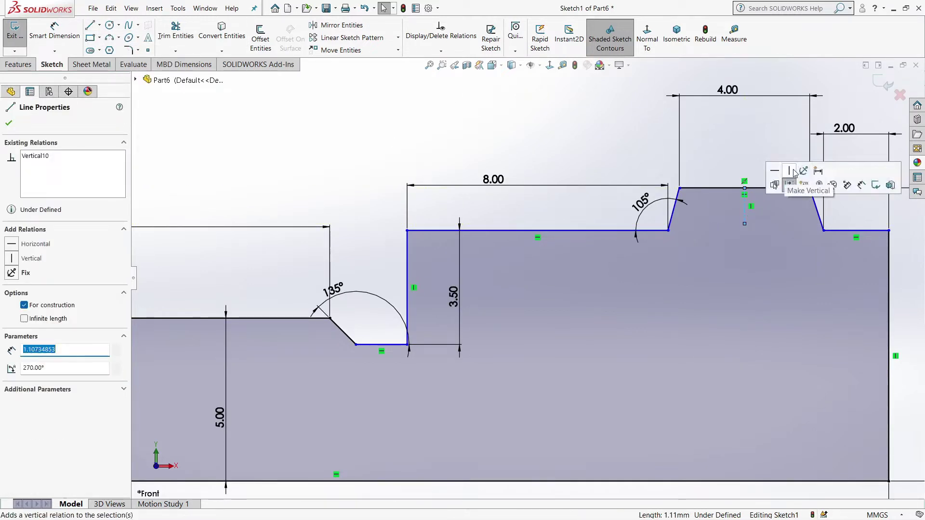
drag(745, 189, 753, 189)
Make both slanted flanks symmetric about the vertical centreline.
click(747, 212)
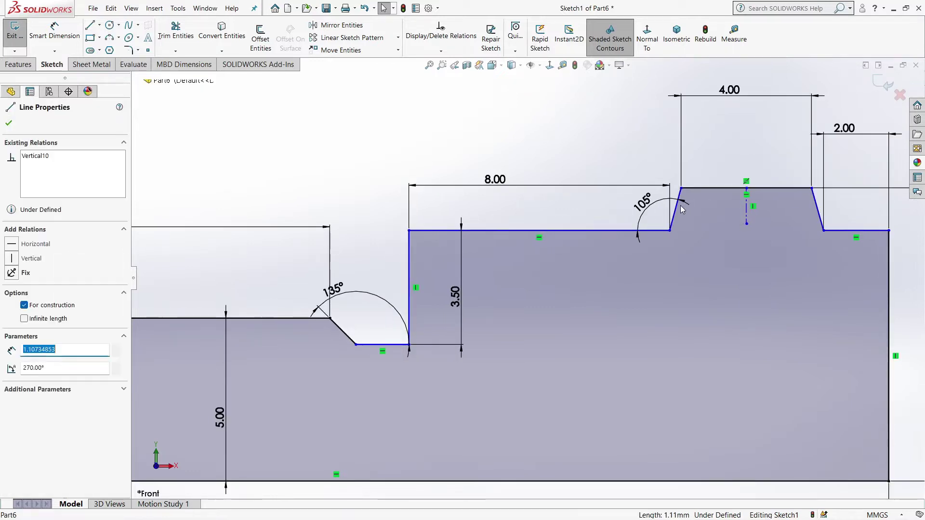
ctrl+click(675, 209)
ctrl+click(817, 207)
click(9, 377)
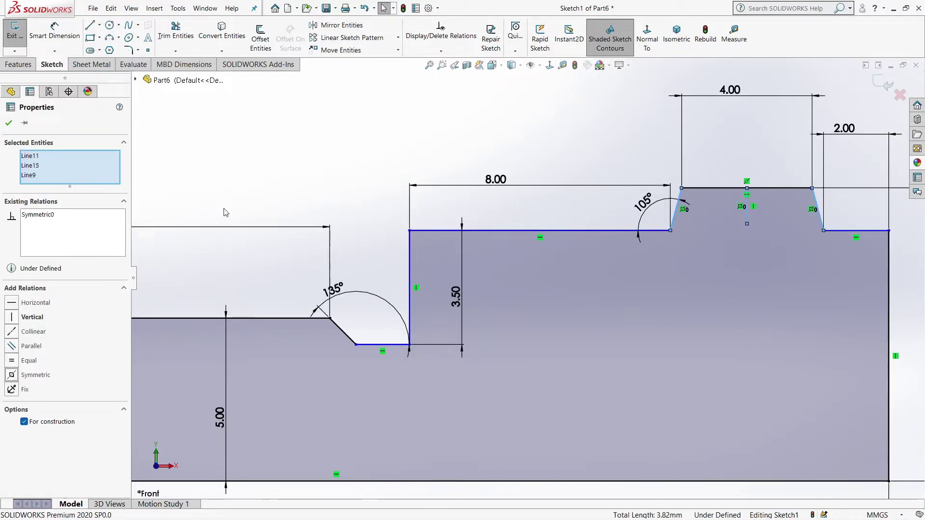
click(348, 160)
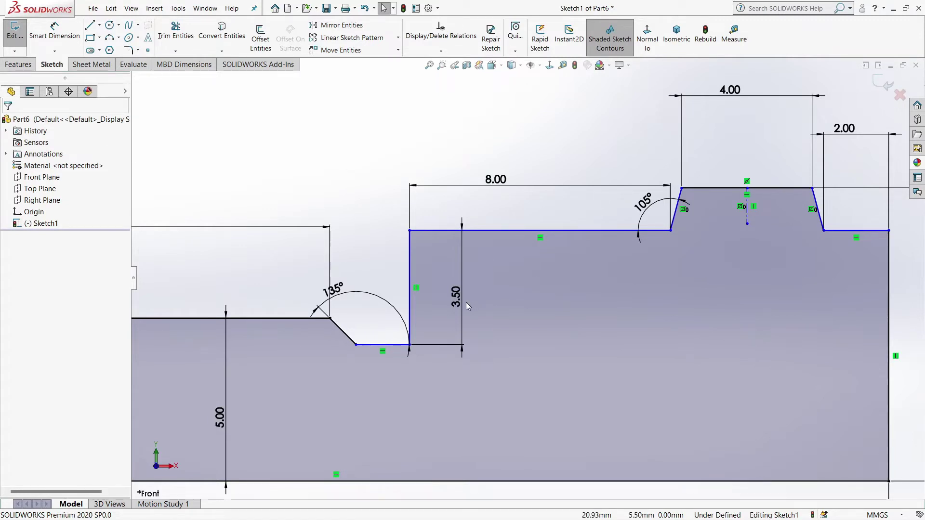
scroll(701, 254, up, 3)
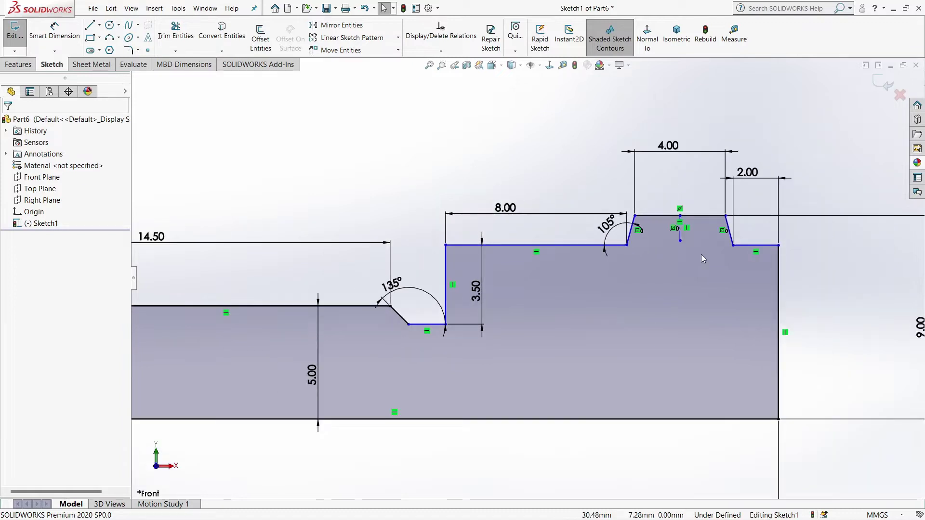
Nudge the 2.00 label and make the two short profile lines collinear.
drag(713, 177, 726, 176)
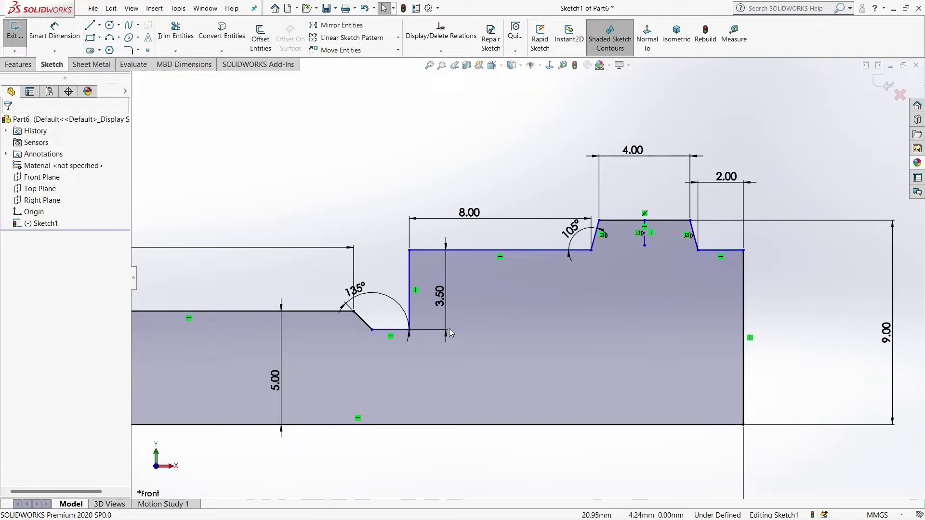
scroll(448, 339, up, 3)
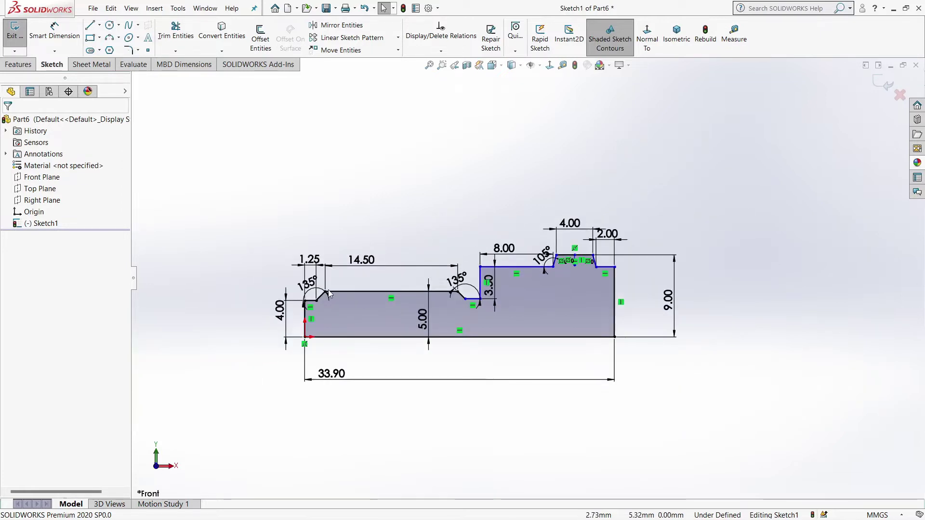
click(310, 300)
ctrl+click(472, 299)
click(20, 323)
click(280, 223)
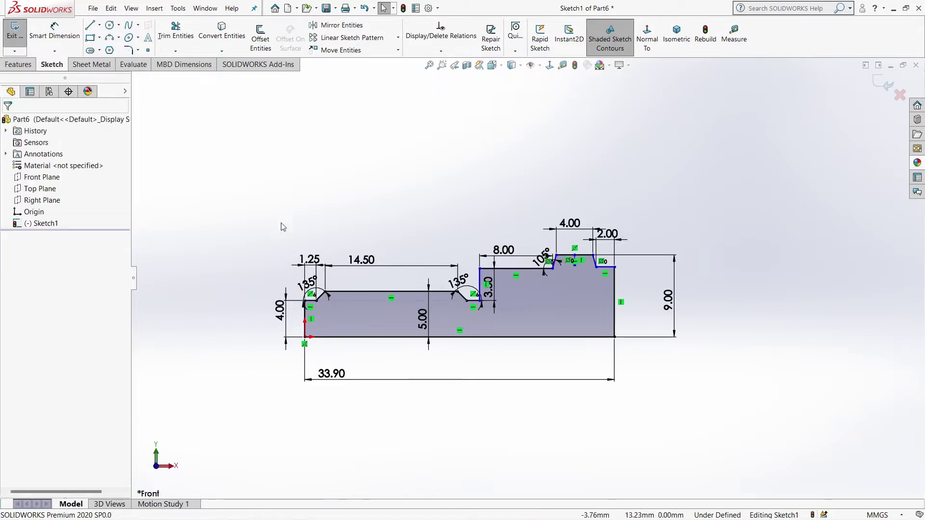
Fit the sketch in view and drag a point to test the right step.
scroll(585, 293, down, 2)
scroll(586, 293, down, 2)
scroll(447, 294, down, 2)
click(446, 291)
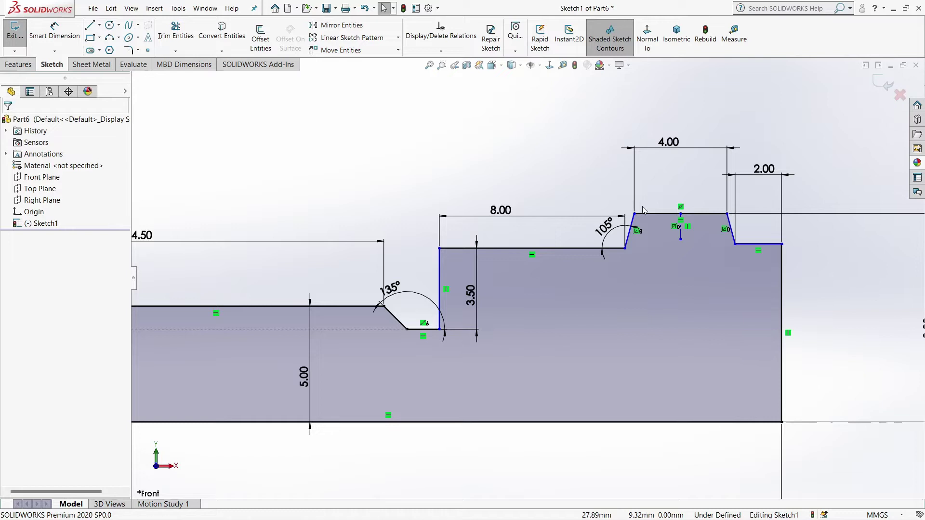
key(f)
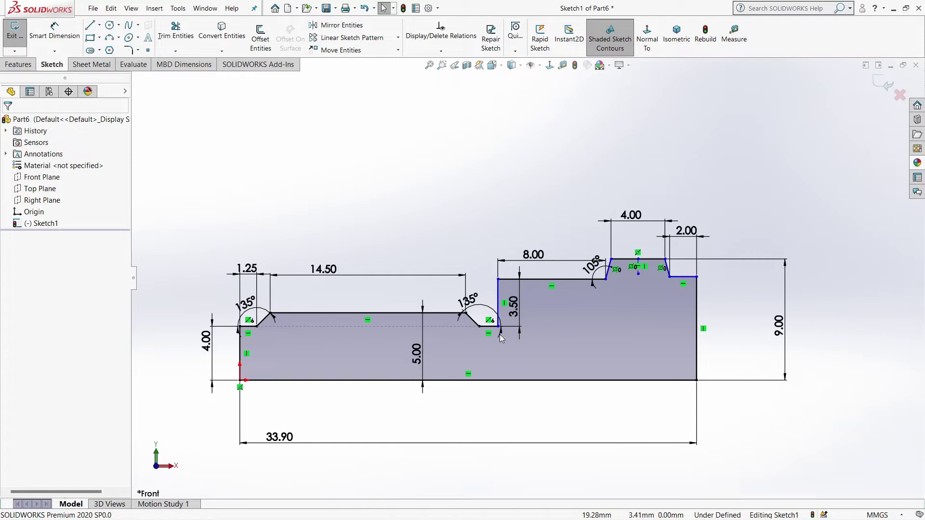
scroll(689, 259, down, 1)
scroll(694, 260, down, 1)
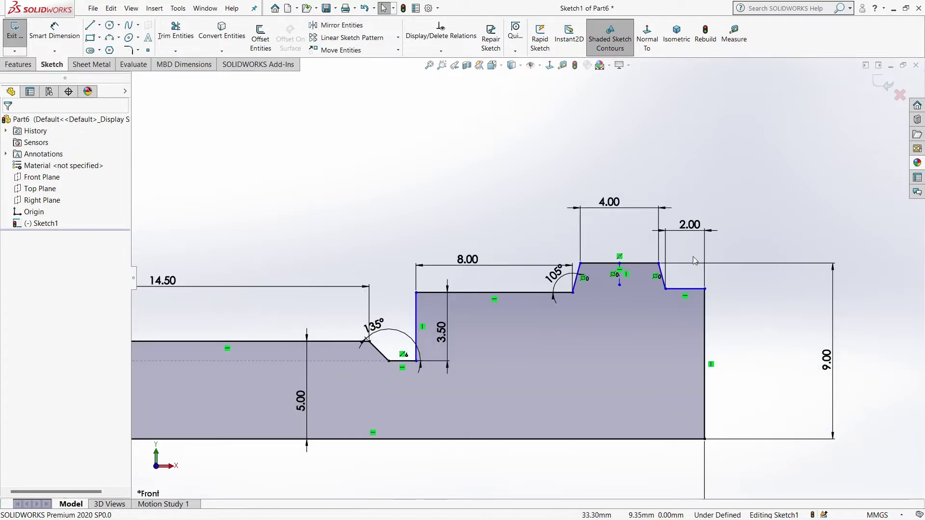
scroll(694, 261, down, 1)
scroll(694, 260, down, 1)
drag(570, 273, 581, 239)
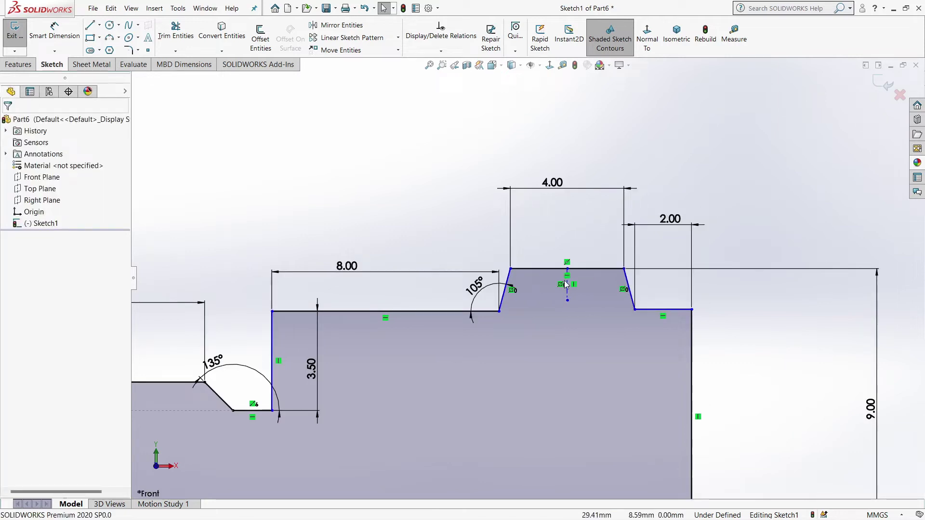
Make the step's top corners symmetric about the vertical centerline.
click(568, 288)
click(511, 268)
ctrl+click(624, 268)
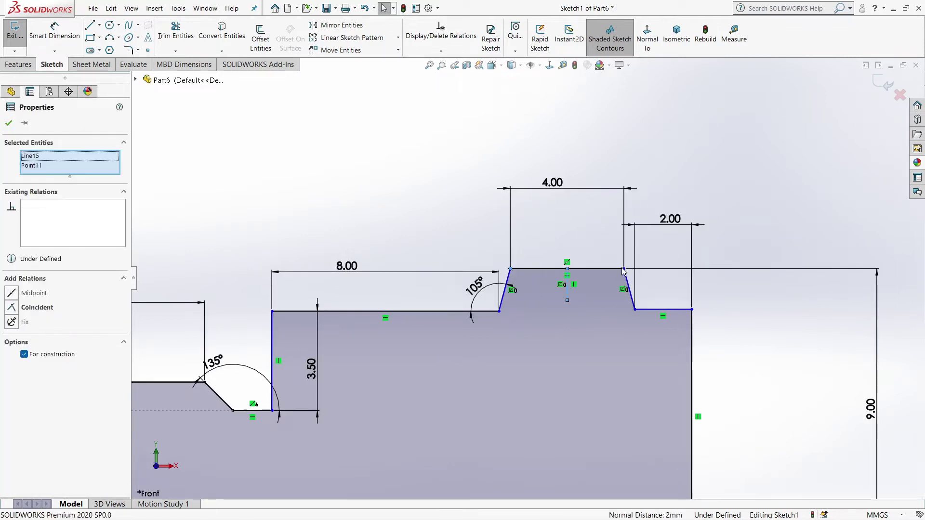
key(Escape)
Discard a redundant slanted-side dimension and delete the old 105° angle.
key(d)
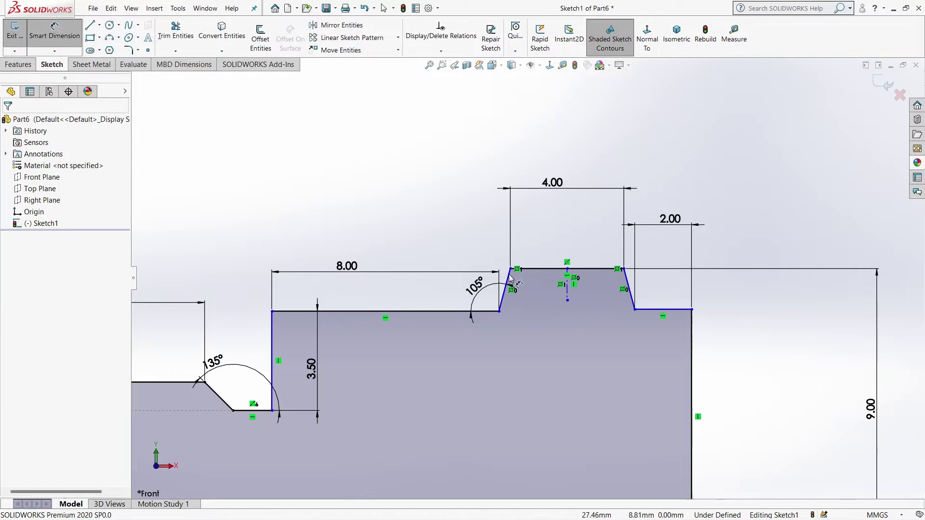
click(510, 278)
click(503, 138)
click(548, 296)
scroll(511, 293, down, 2)
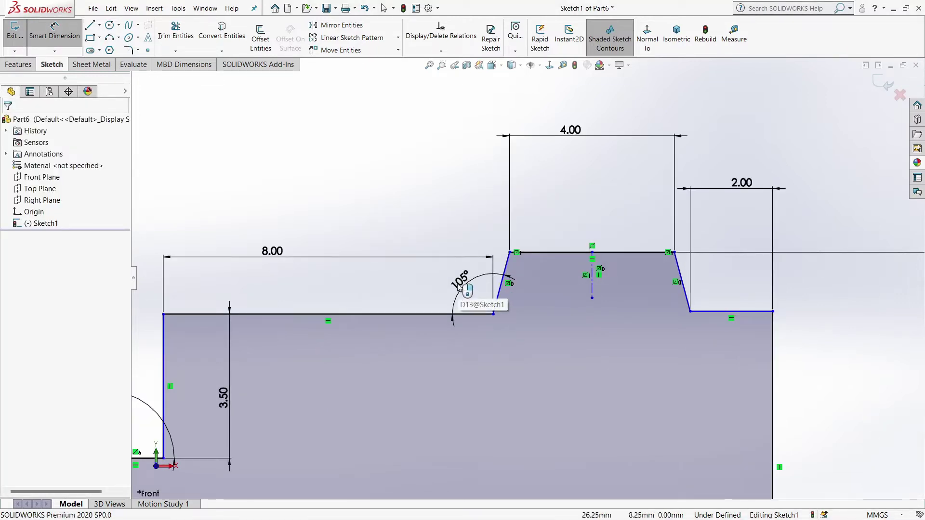
right_click(458, 288)
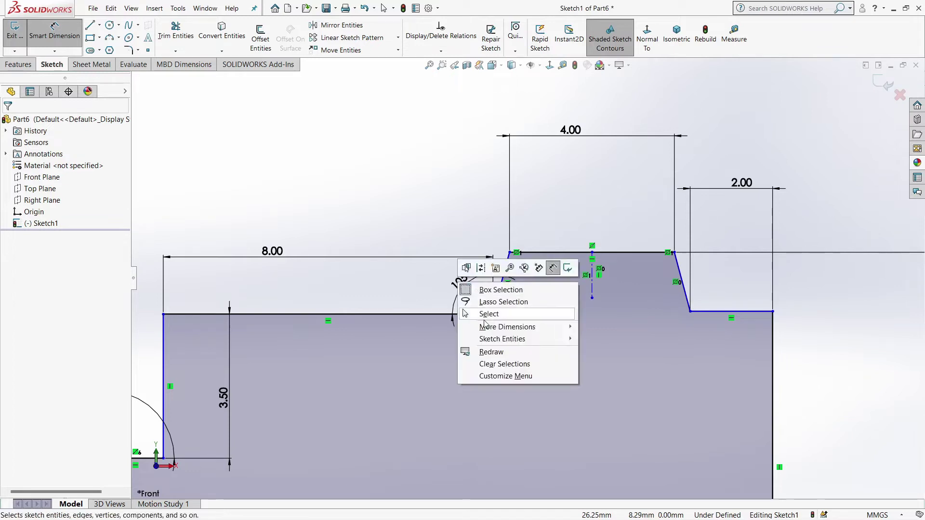
click(482, 291)
right_click(458, 287)
click(487, 376)
Re-add the 105° angle on the left flank, skipping the redundant right angle.
key(d)
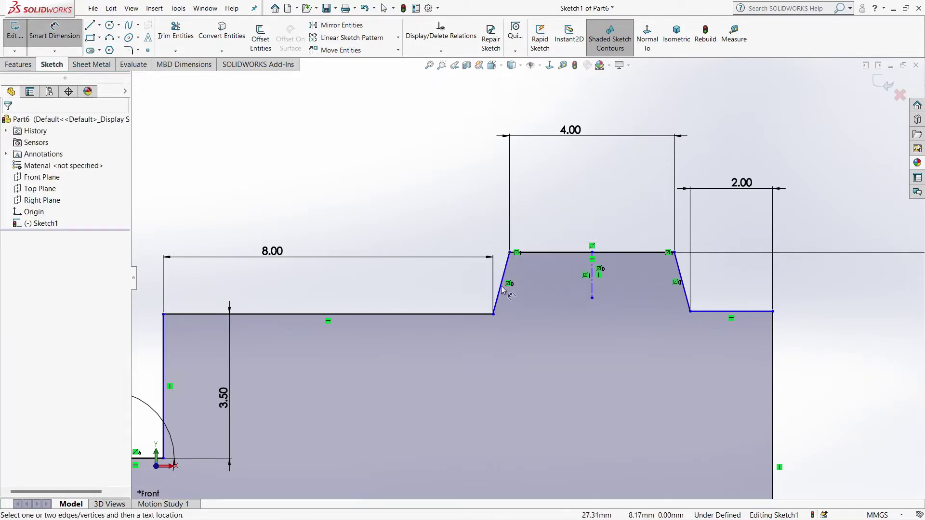
click(502, 288)
click(486, 315)
click(474, 289)
click(439, 275)
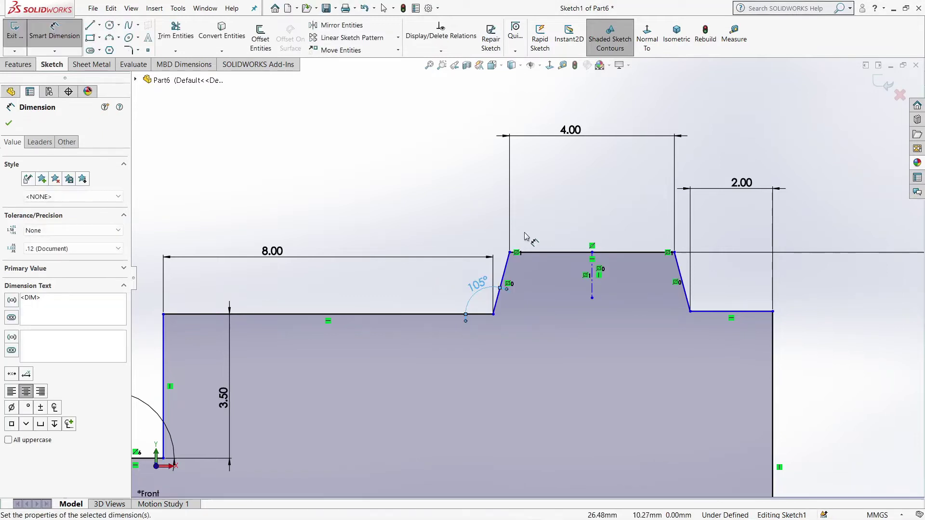
scroll(653, 261, down, 2)
click(695, 290)
click(727, 334)
click(736, 302)
click(535, 297)
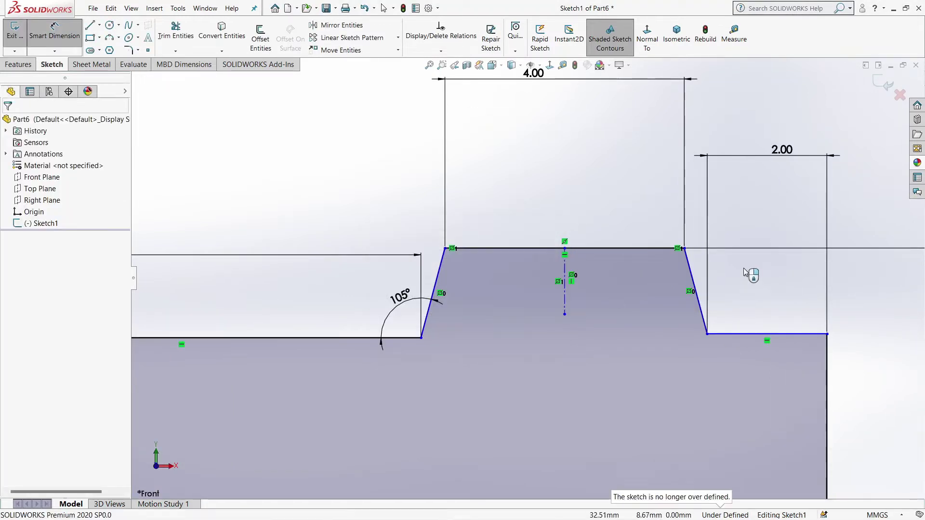
Dimension the step's right edge 4.40 from the centerline.
click(692, 249)
key(Escape)
click(564, 260)
click(684, 248)
click(677, 307)
click(535, 295)
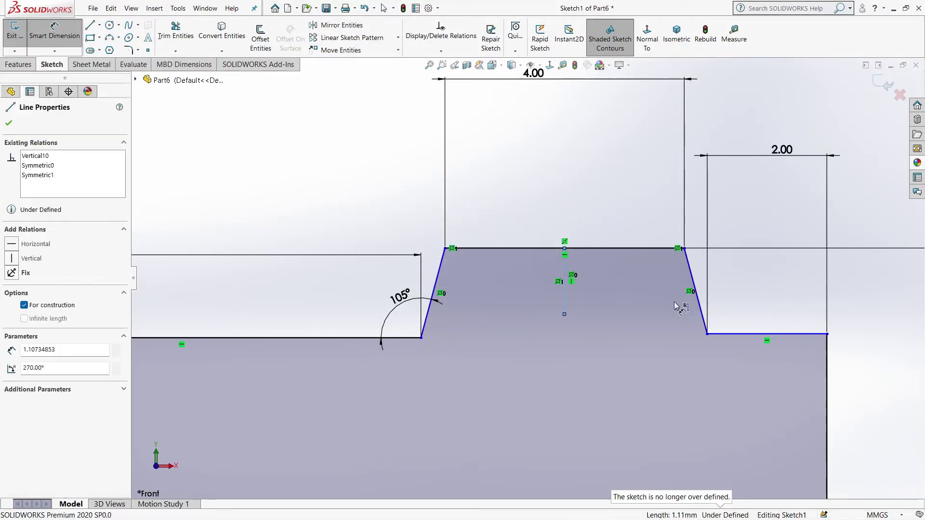
click(827, 355)
click(793, 223)
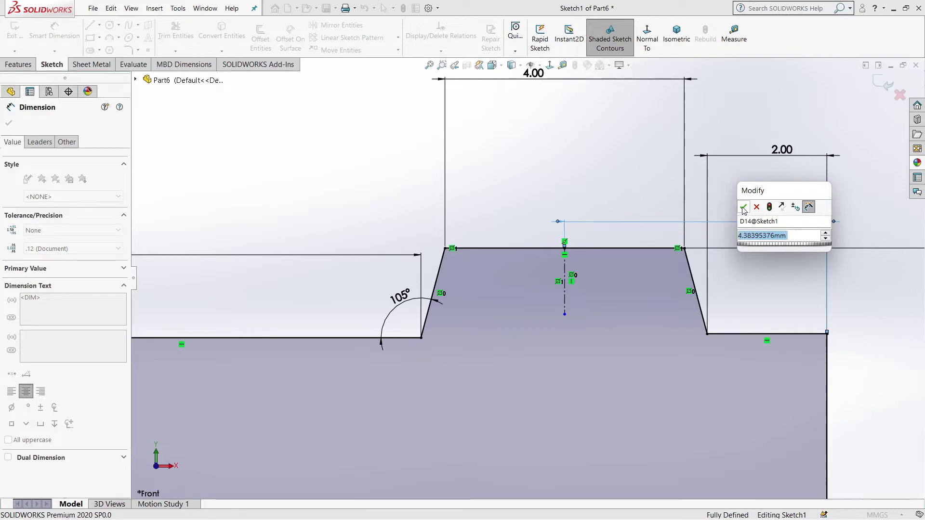
text(4.4)
key(Return)
click(812, 217)
Zoom and reorient to a straight-on front view of the sketch.
scroll(725, 247, up, 5)
scroll(674, 249, up, 4)
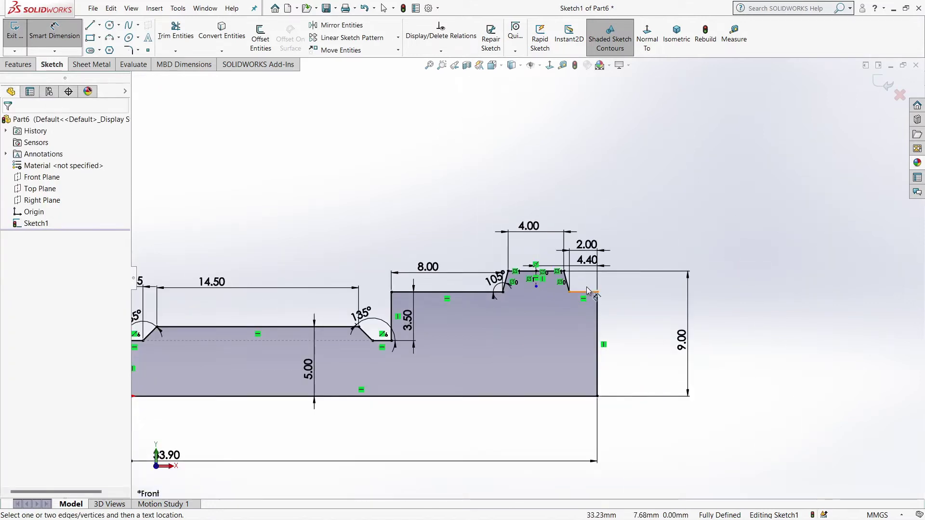
scroll(440, 337, up, 3)
scroll(619, 331, down, 2)
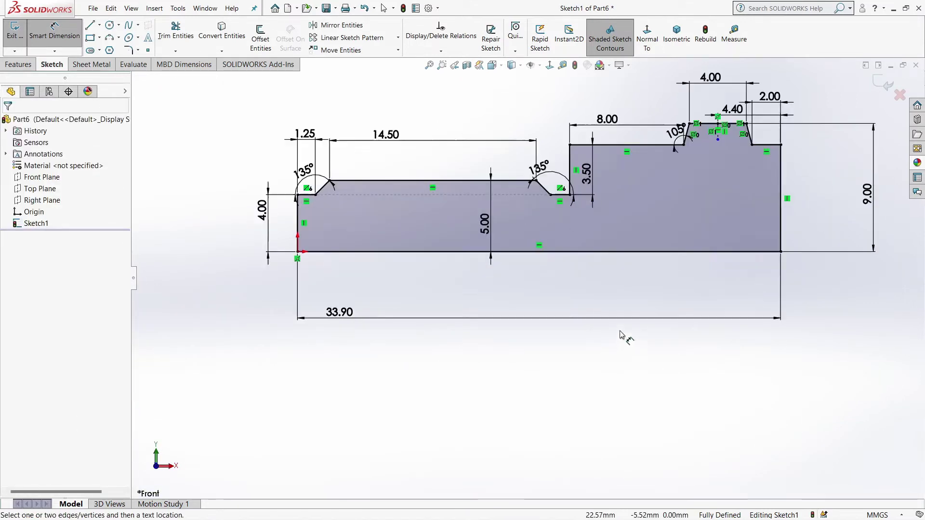
click(646, 36)
click(647, 48)
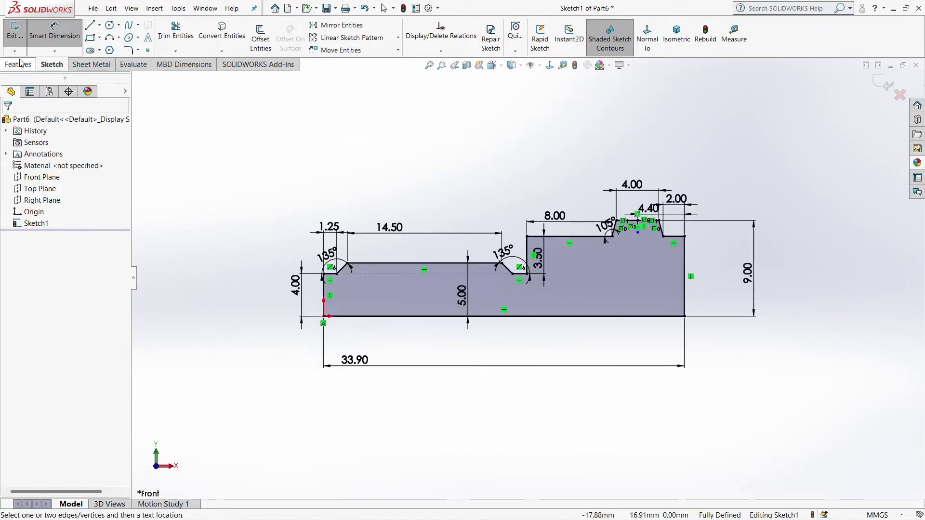
Revolve Sketch1 into the solid Revolve1 and orbit to a side view.
click(19, 64)
click(54, 36)
click(9, 123)
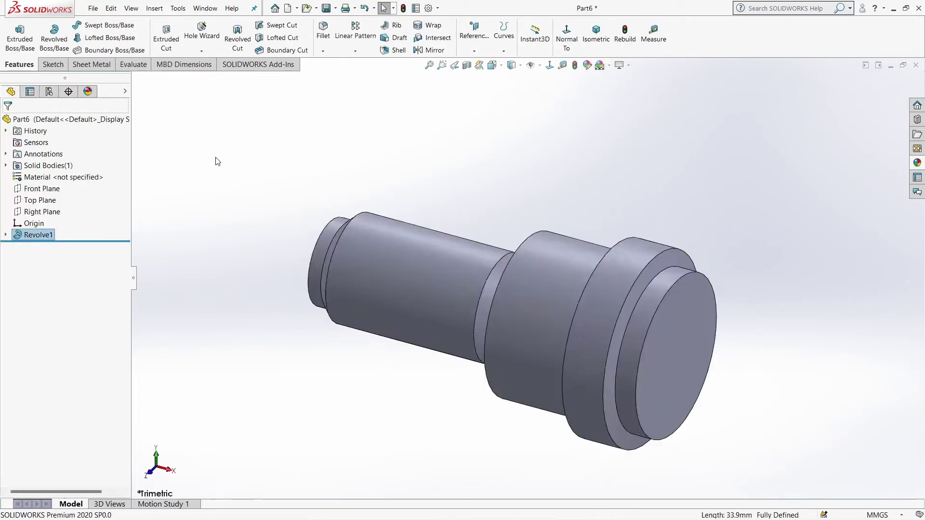
middle_drag(473, 274, 500, 253)
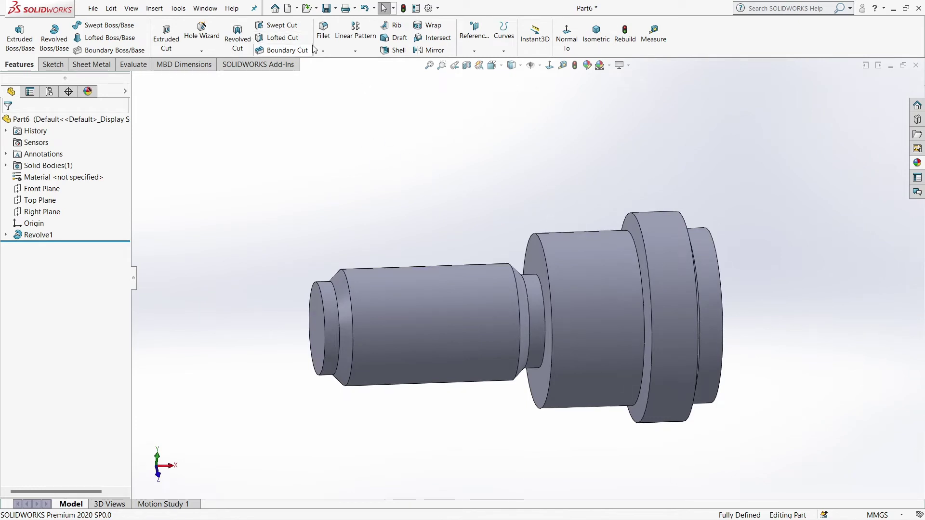
Chamfer the shoulder face at 1.25 mm × 45°.
click(336, 76)
click(538, 244)
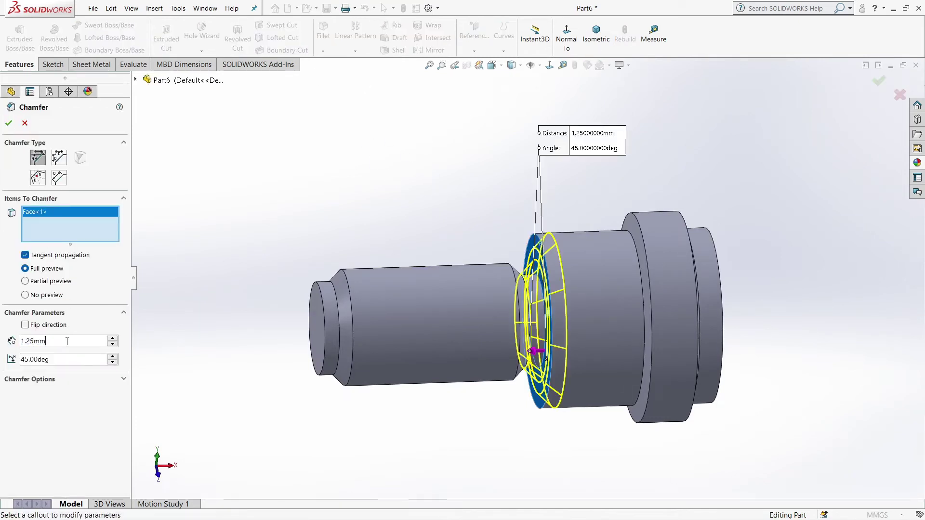
text(1.)
key(Return)
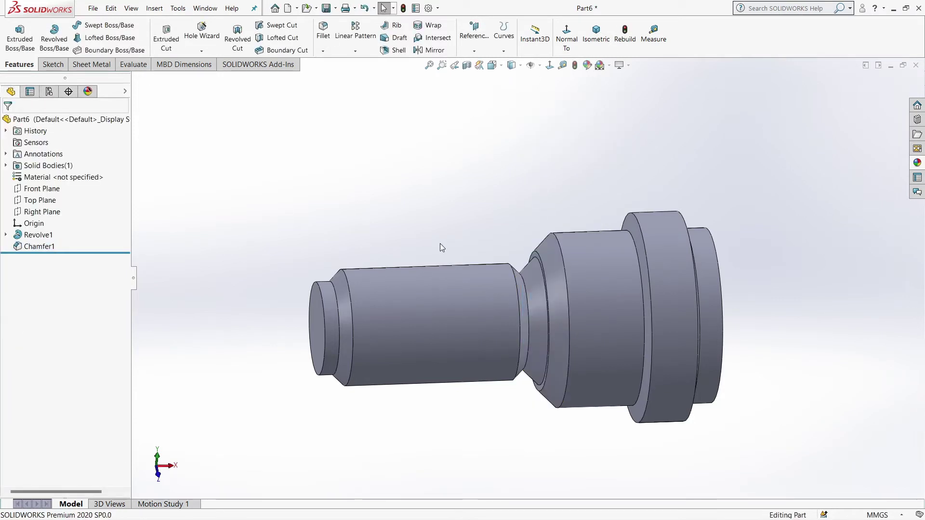
middle_drag(594, 274, 667, 206)
scroll(666, 207, down, 5)
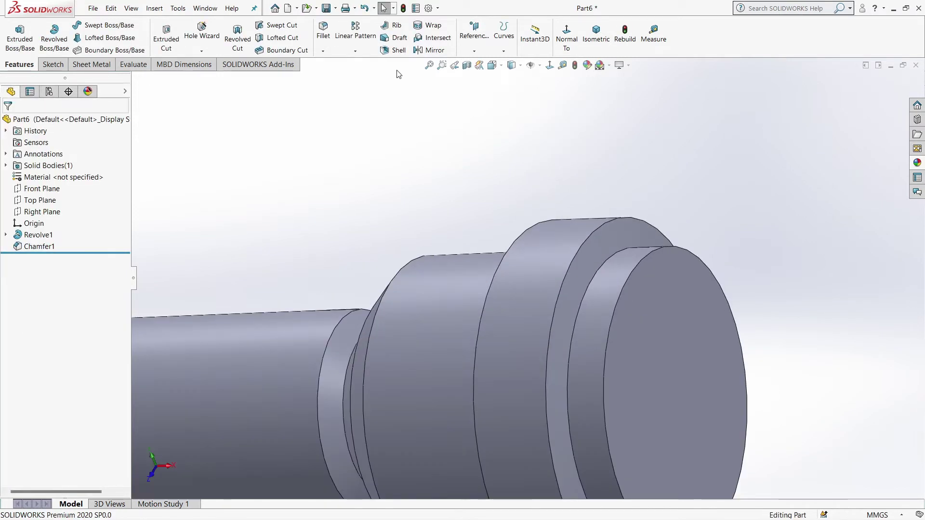
Fillet the ring edge at the large end with a 0.25 mm radius.
click(322, 29)
click(592, 275)
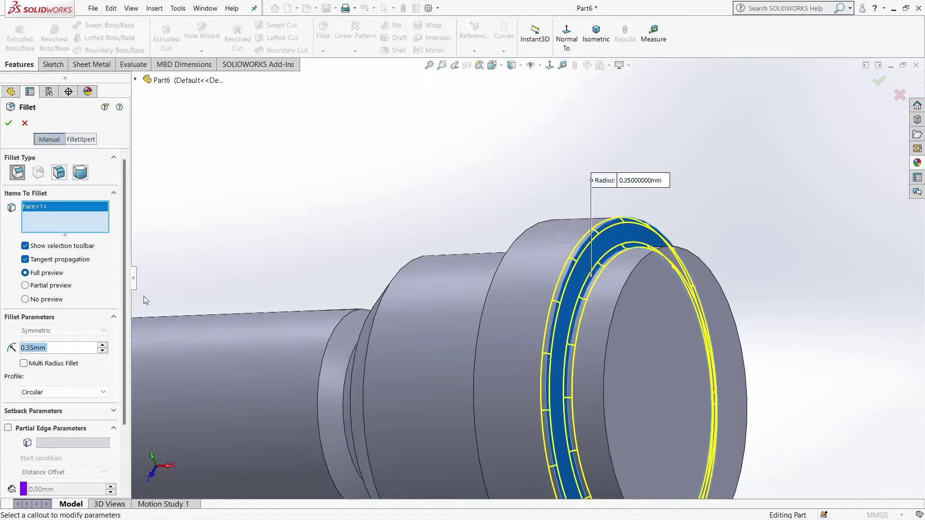
text(0.25)
key(Return)
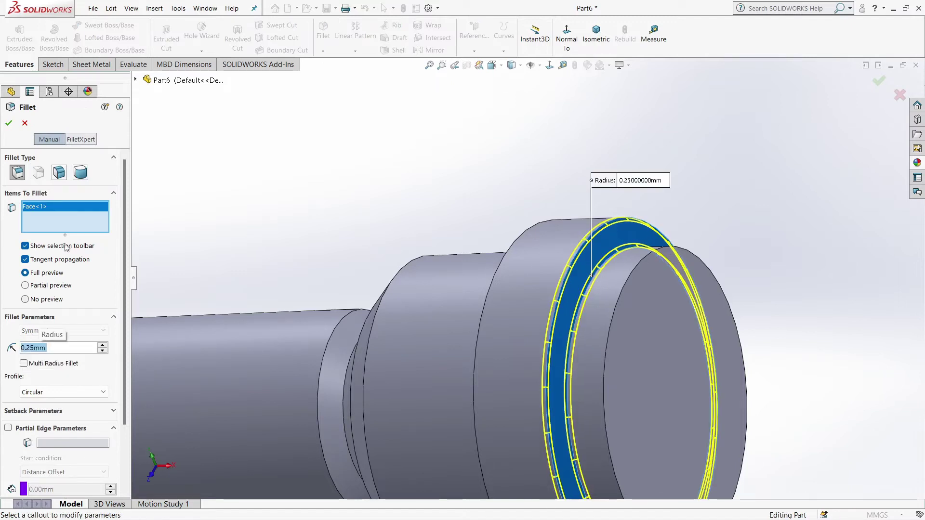
right_click(78, 223)
click(121, 229)
click(595, 282)
key(Return)
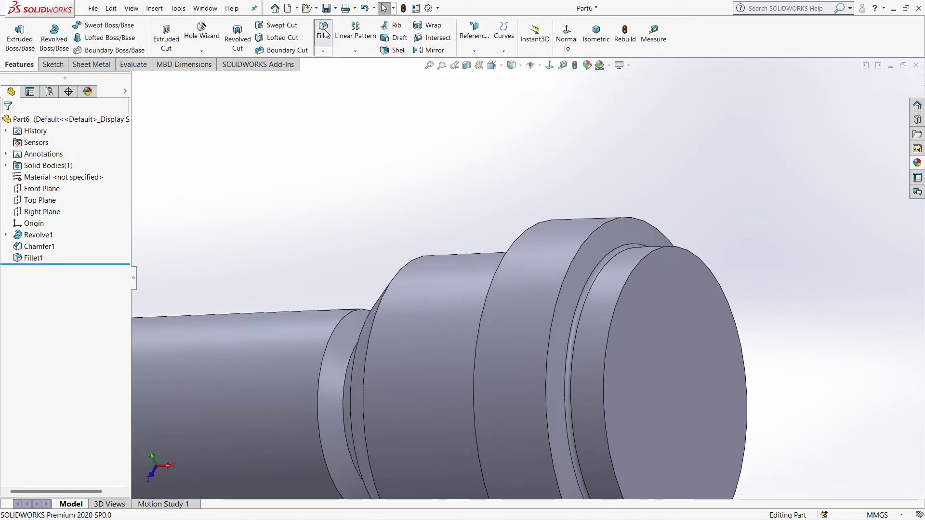
Round the large end's outer face with a 1.00 mm fillet.
click(323, 30)
click(651, 264)
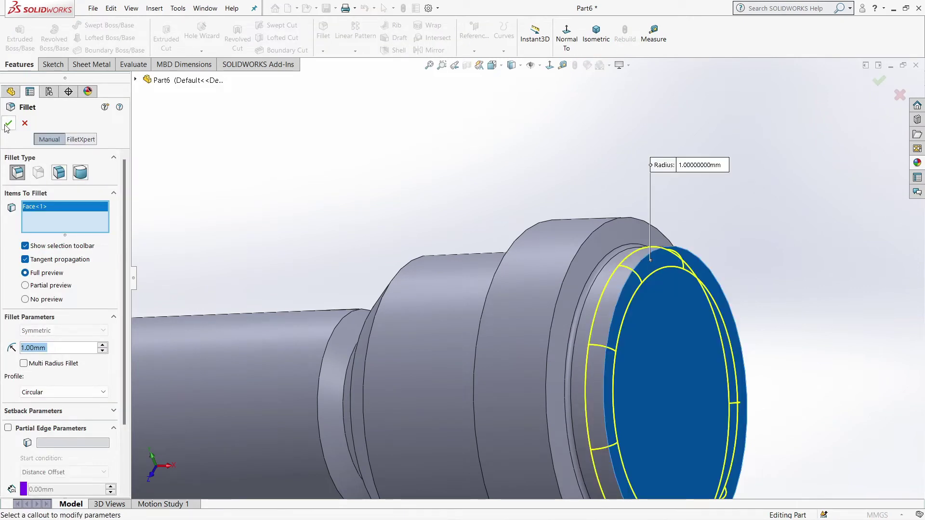
key(Return)
scroll(472, 201, up, 2)
scroll(472, 201, up, 2)
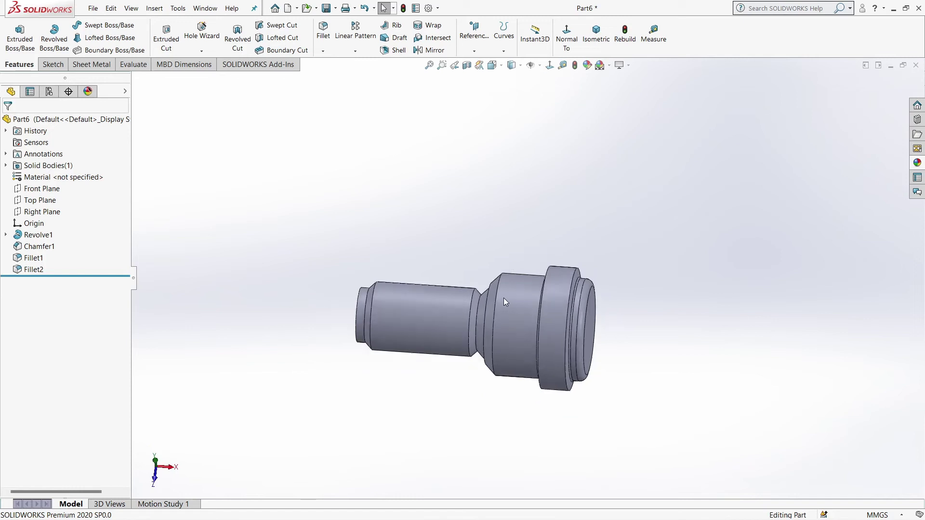
Orbit to the narrow end face and start a sketch on it.
mouse_move(497, 339)
middle_down()
mouse_move(413, 365)
mouse_move(434, 374)
middle_up()
scroll(513, 302, down, 3)
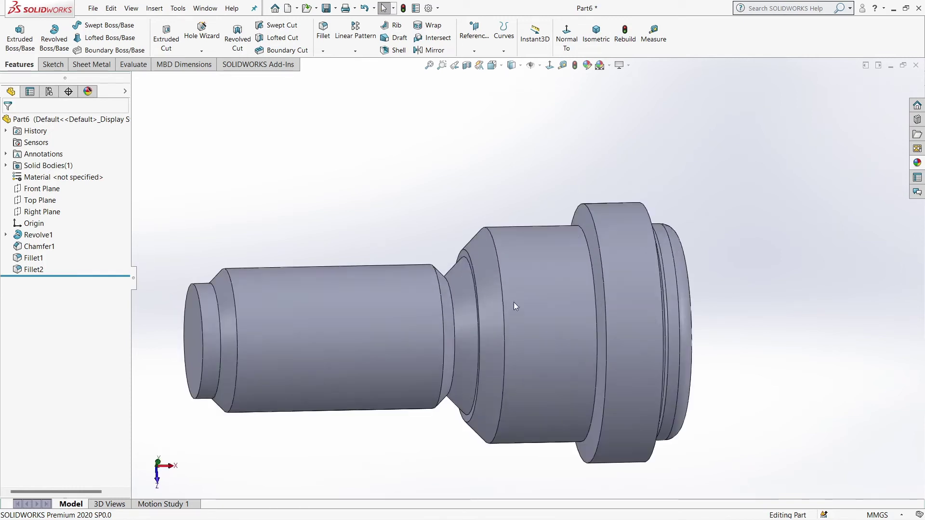
middle_drag(476, 310, 481, 207)
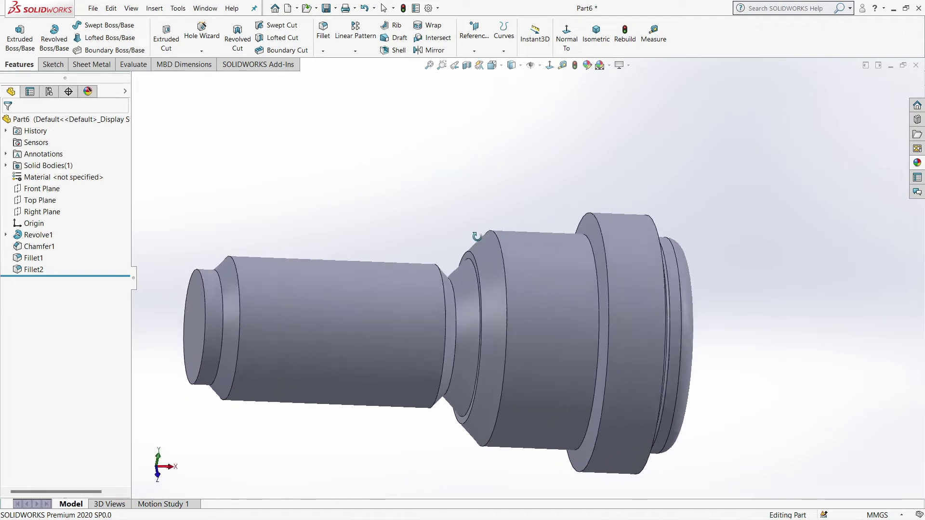
scroll(497, 265, down, 3)
scroll(508, 327, up, 3)
middle_drag(507, 327, 449, 222)
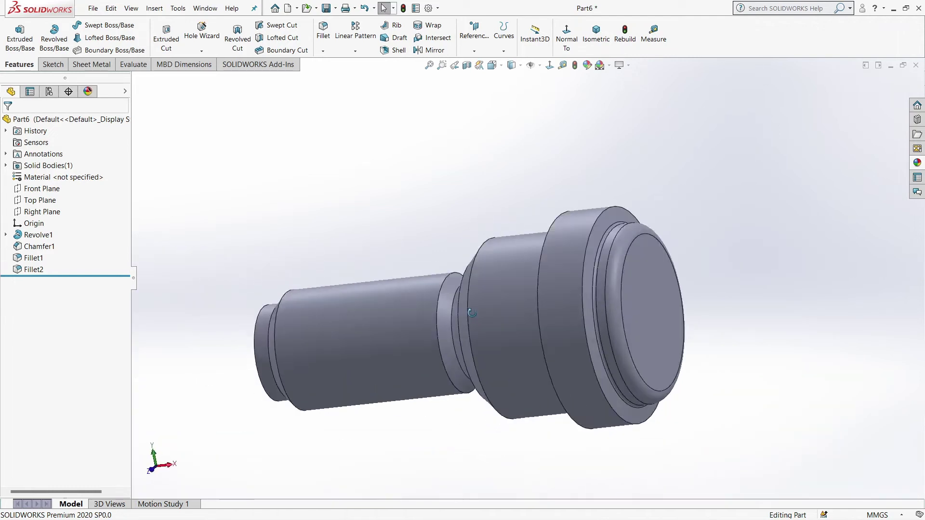
middle_drag(408, 454, 345, 371)
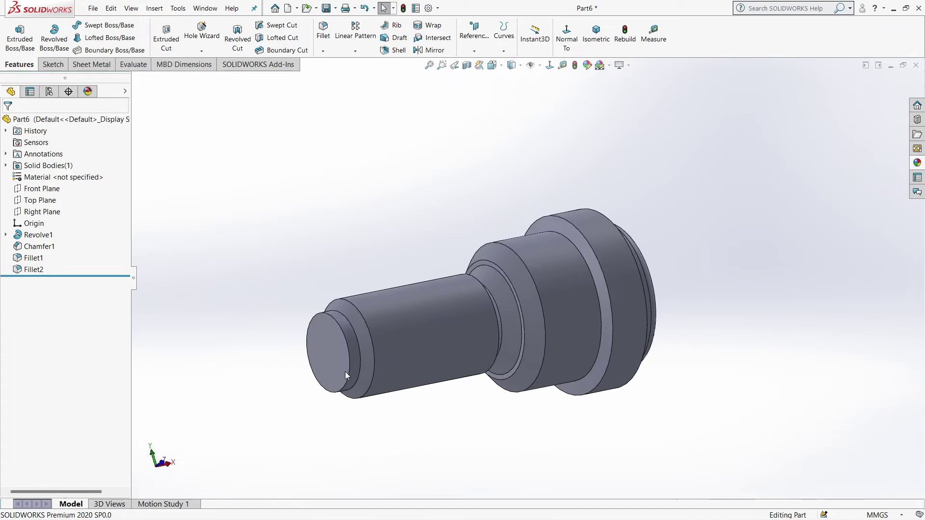
click(343, 366)
click(380, 322)
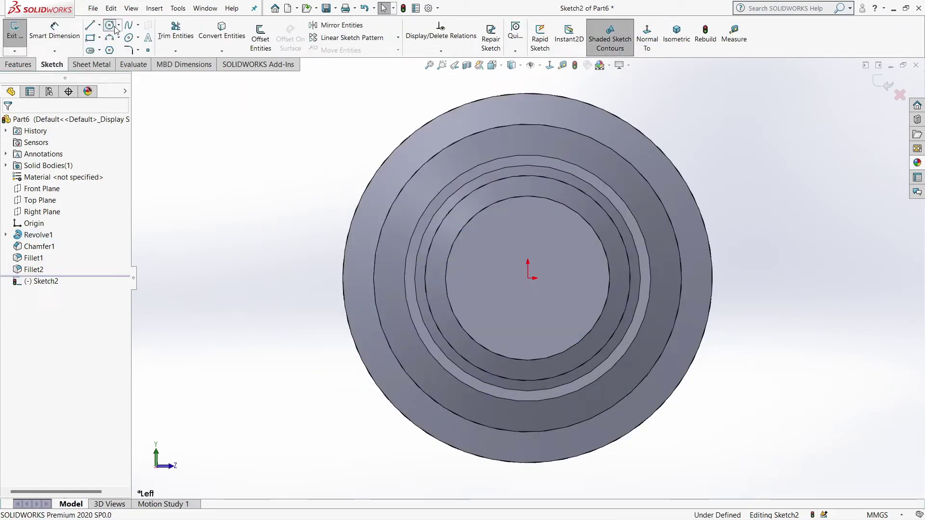
Draw a Ø6 circle centred on the origin.
click(113, 27)
click(530, 279)
click(591, 309)
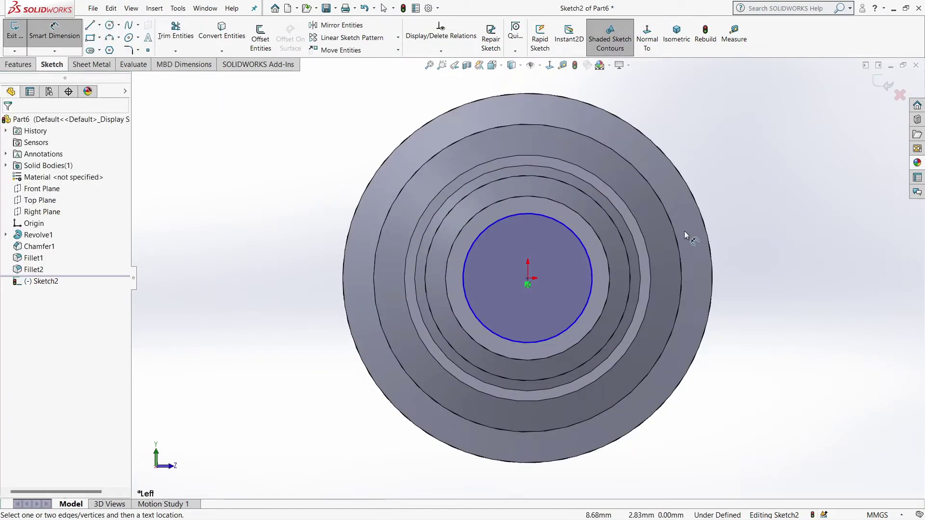
click(783, 257)
text(6)
key(Return)
Extrude-cut the circle 6 mm deep as a blind hole.
click(18, 64)
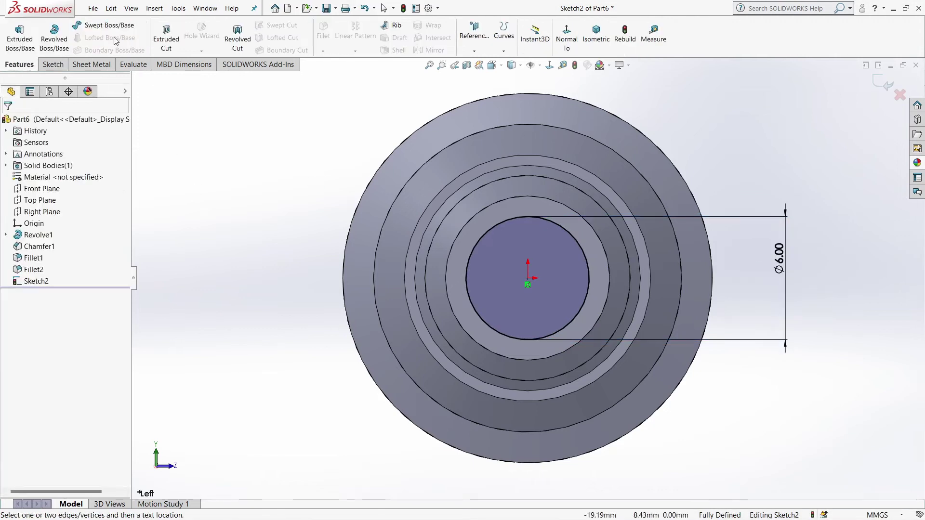
click(167, 36)
text(6)
key(Return)
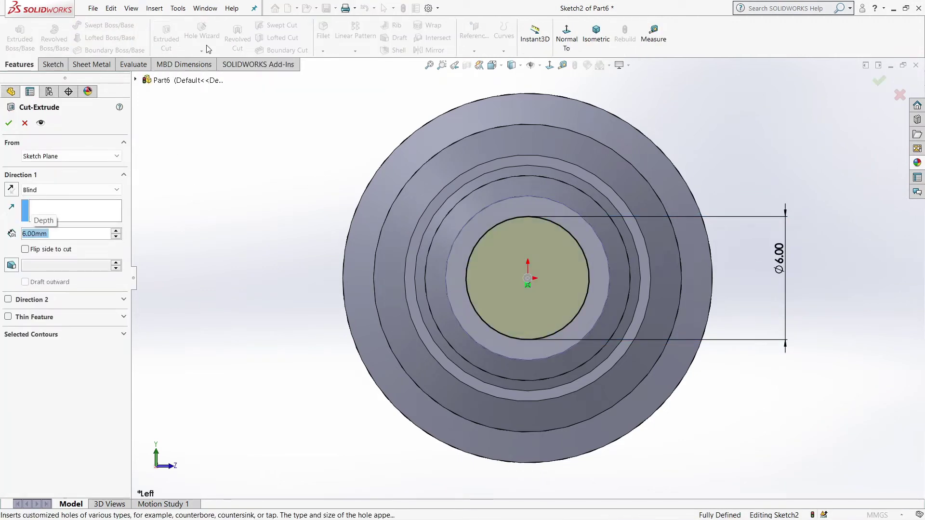
click(7, 122)
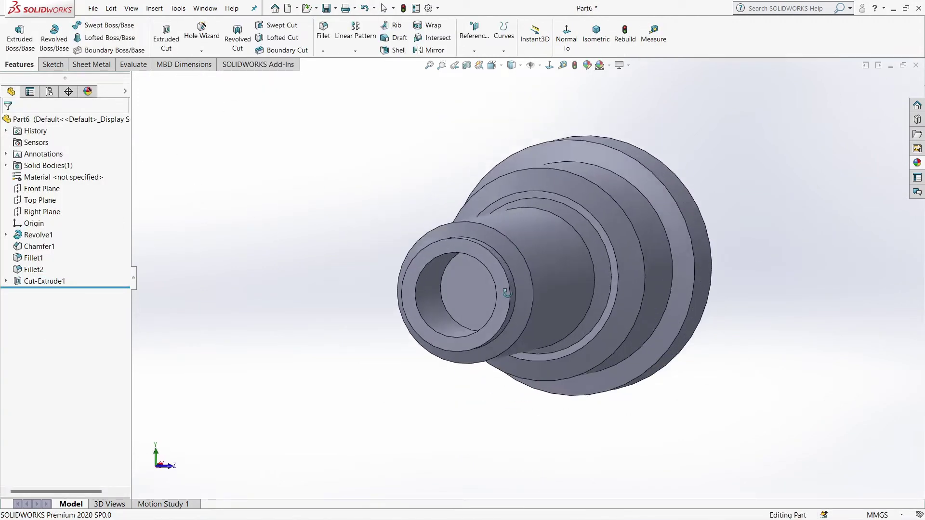
click(477, 289)
Sketch a Ø5 mm circle centred on the origin at the hole bottom.
click(512, 247)
key(c)
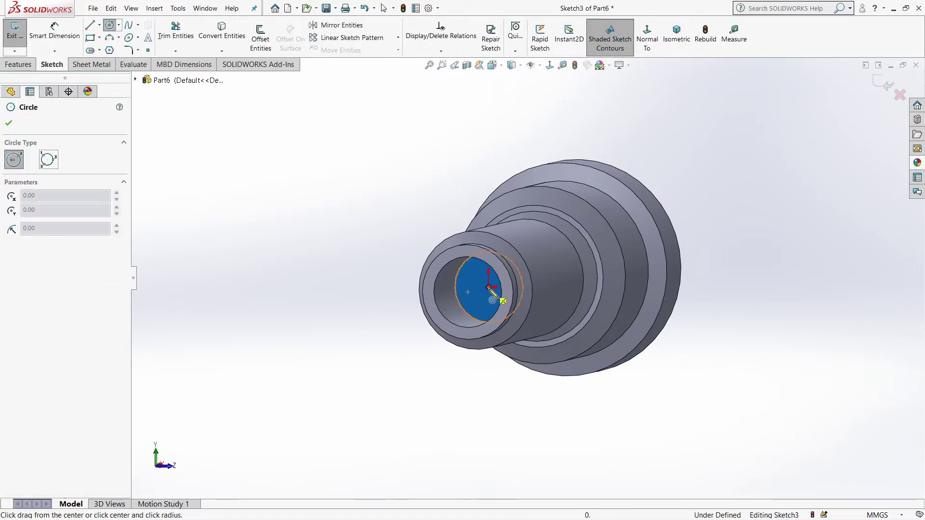
click(489, 288)
click(543, 308)
key(d)
click(547, 289)
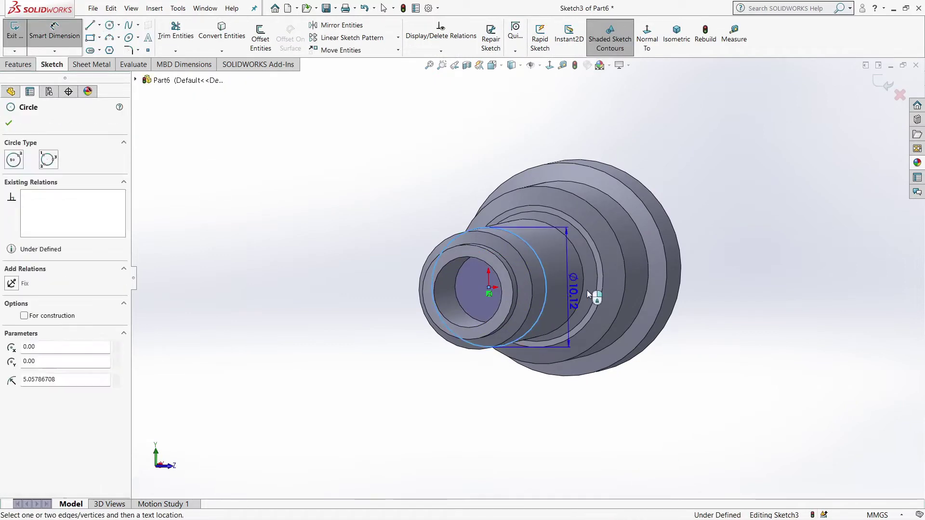
click(700, 305)
text(5)
key(Return)
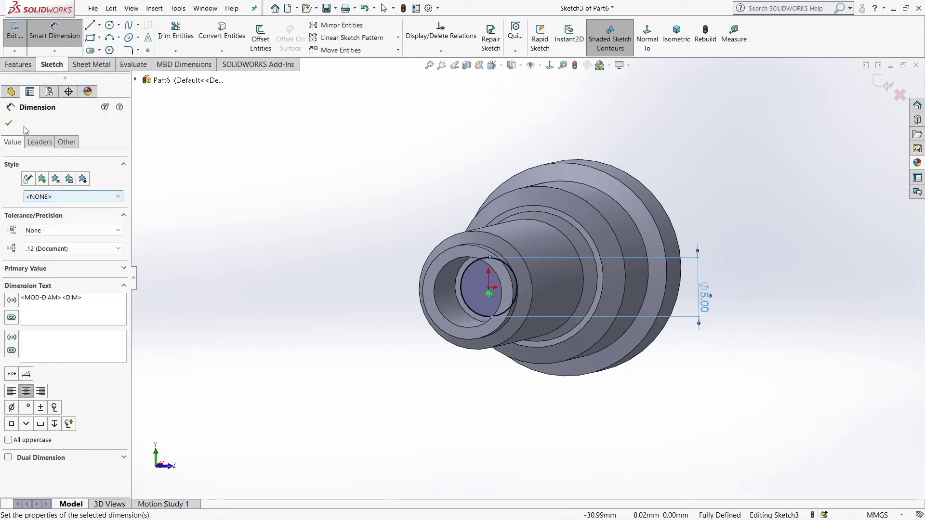
Cut the Ø5 mm circle into the body with a Blind extruded cut.
click(9, 122)
click(18, 64)
click(166, 36)
click(45, 190)
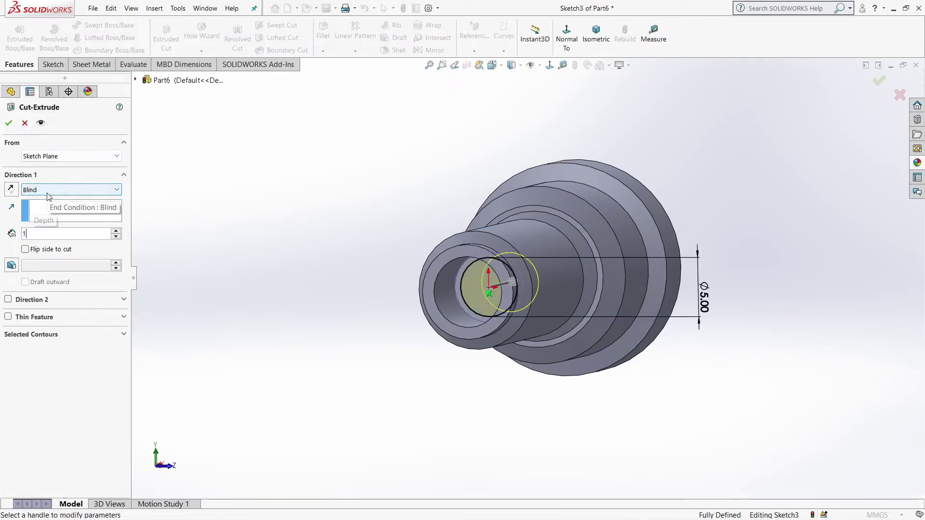
click(45, 208)
key(Return)
Sketch a Ø7 mm circle centred on the origin on the new hole-bottom face.
click(463, 299)
click(512, 250)
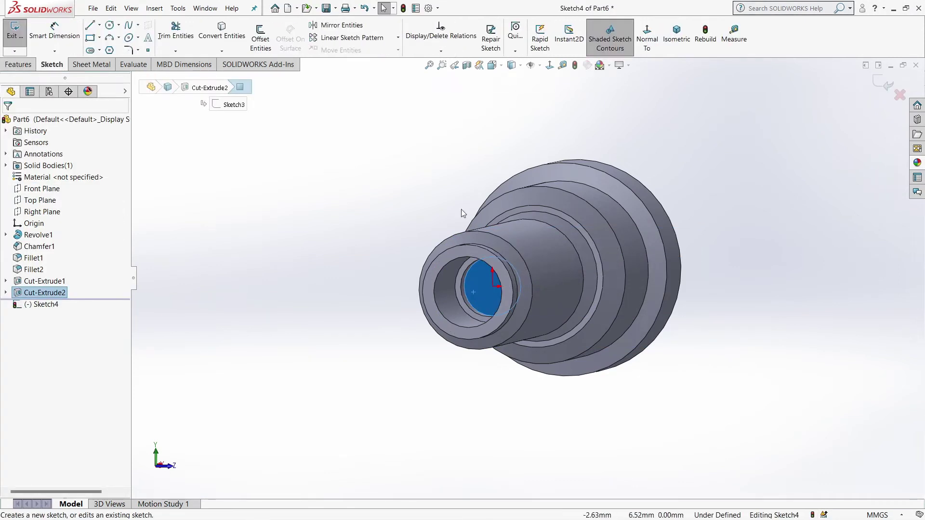
click(110, 25)
click(493, 287)
click(548, 310)
click(55, 29)
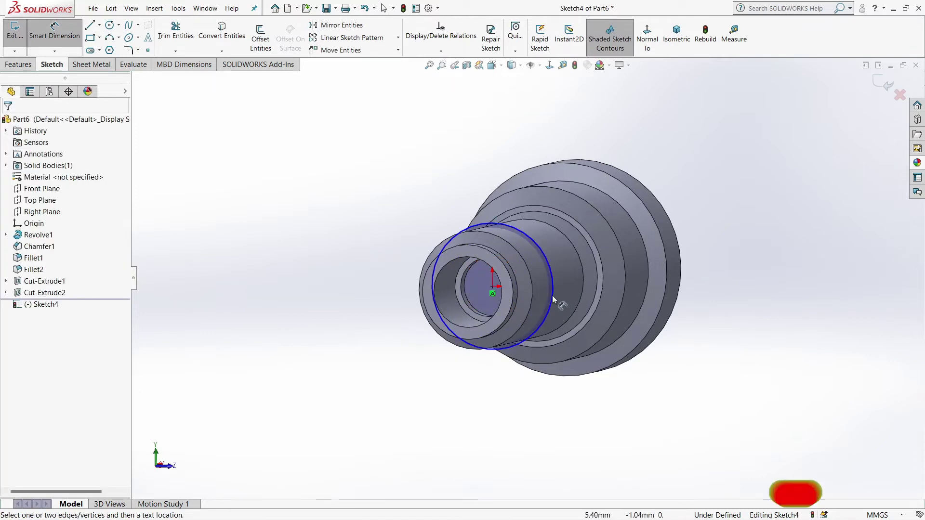
click(553, 289)
click(690, 331)
text(7)
key(Return)
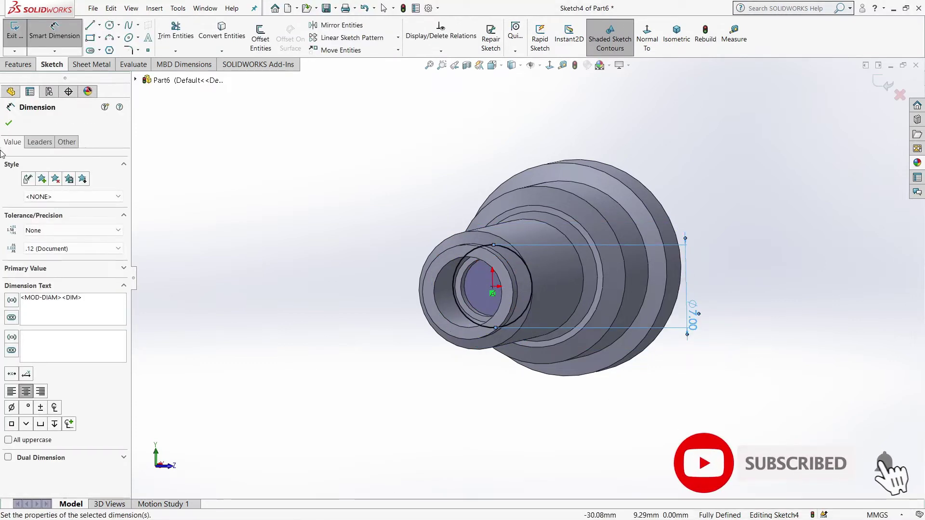
Extrude-cut the Ø7 mm circle 14 mm deep.
key(Escape)
click(19, 64)
click(166, 36)
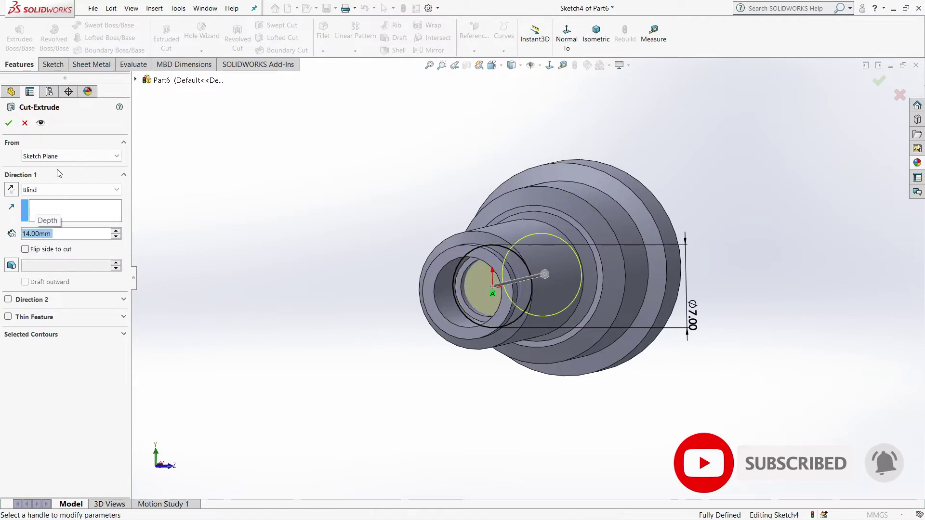
key(Return)
Sketch a Ø12 mm circle on the inner face at the wide end.
middle_drag(306, 268, 481, 279)
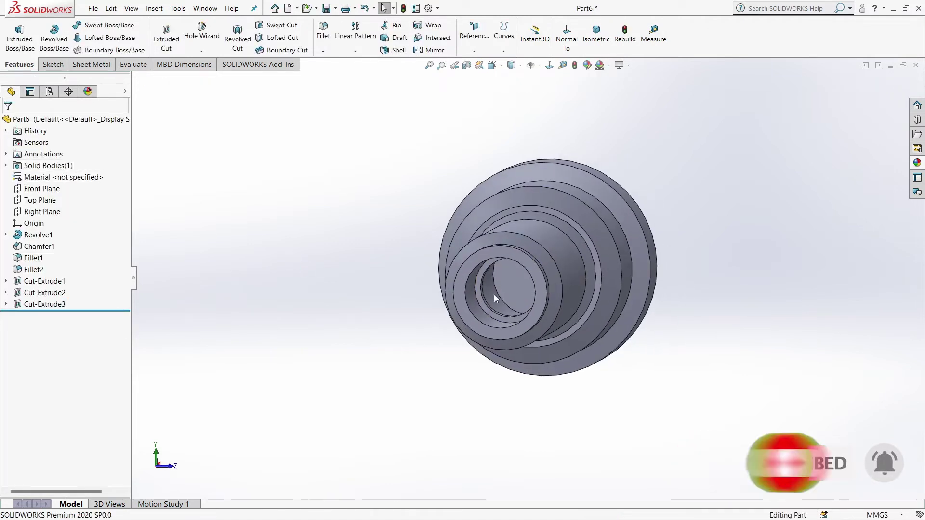
click(511, 284)
click(568, 242)
click(110, 25)
click(535, 281)
click(595, 270)
right_drag(595, 270, 584, 257)
click(596, 273)
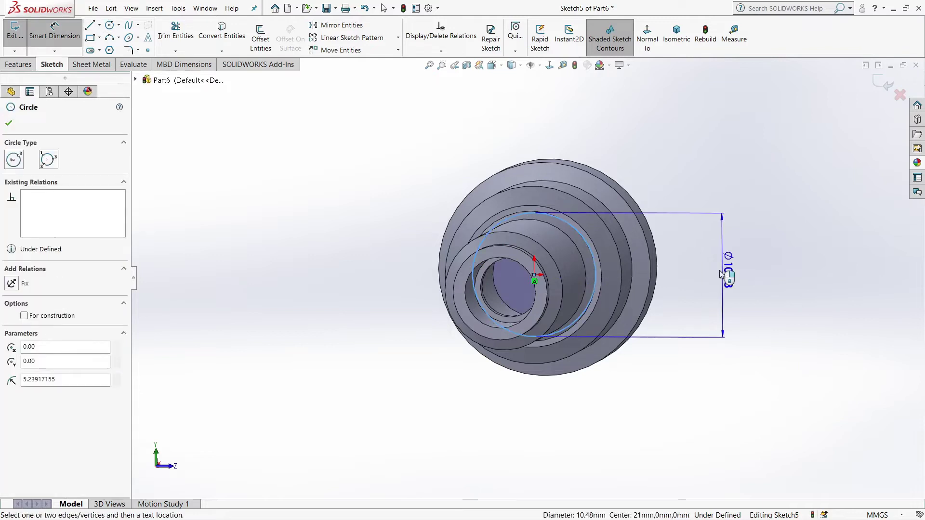
click(725, 274)
text(12)
key(Return)
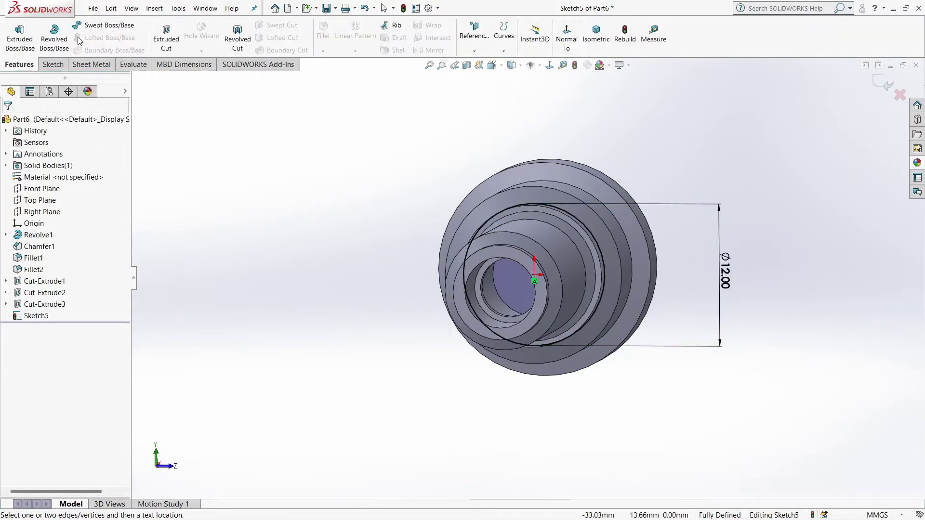
text(22)
Extrude-cut the Ø12 mm circle 22 mm deep to form the bore.
key(Return)
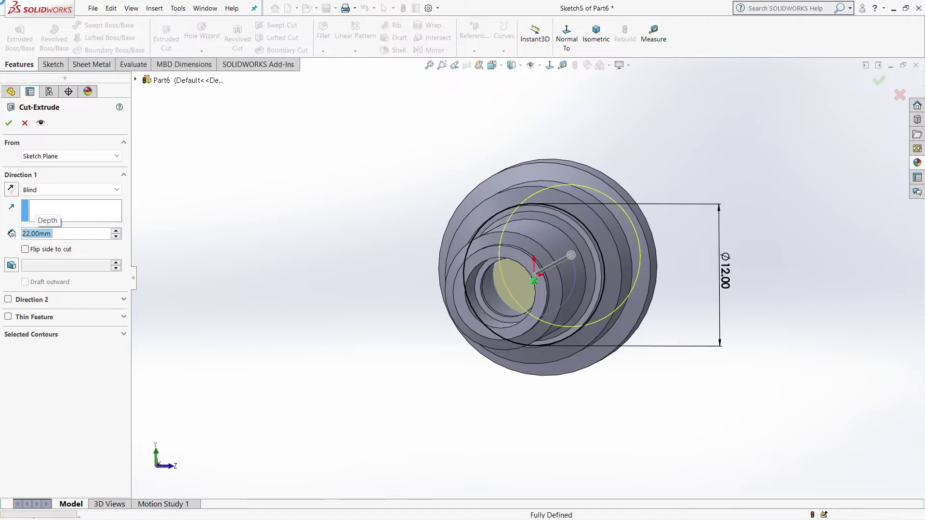
key(Return)
mouse_move(434, 318)
middle_down()
mouse_move(557, 334)
mouse_move(606, 264)
mouse_move(394, 358)
middle_up()
Chamfer the first bore edge at 1.5 mm × 45°.
scroll(472, 250, down, 3)
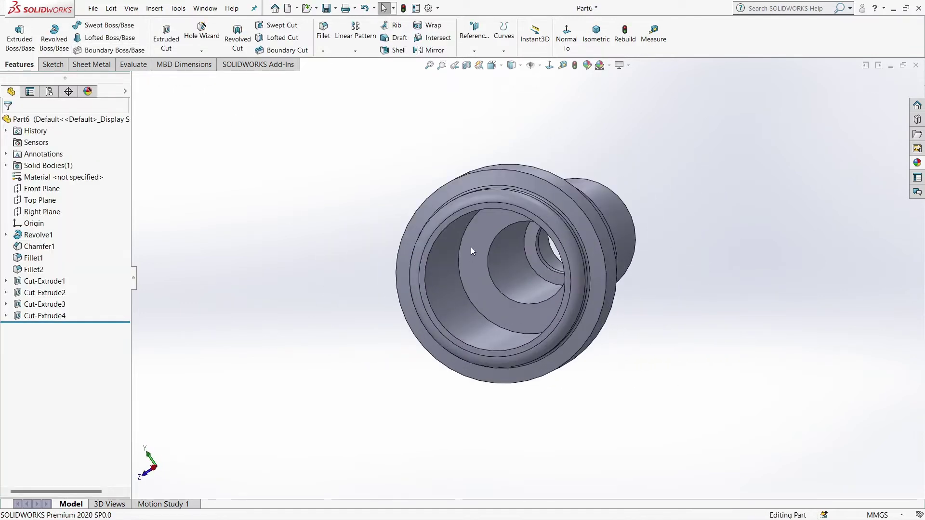
click(323, 50)
click(340, 74)
click(486, 262)
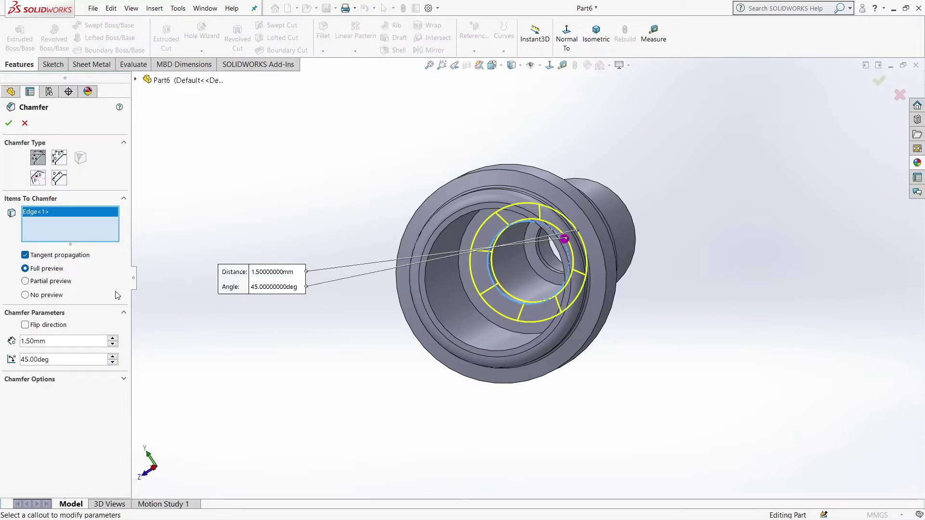
key(Return)
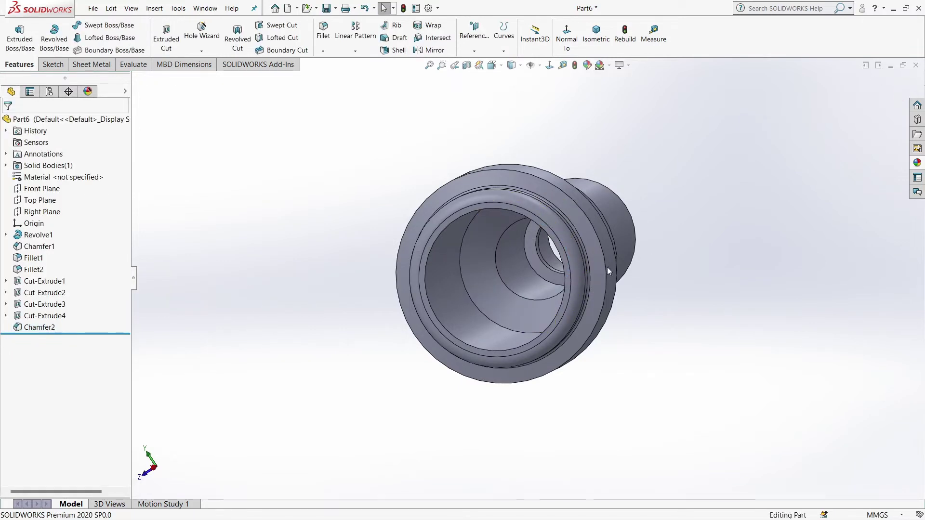
Chamfer the inner circular bore edge at 3 mm × 45°.
scroll(556, 272, down, 2)
scroll(537, 242, down, 3)
click(527, 261)
click(323, 50)
click(339, 74)
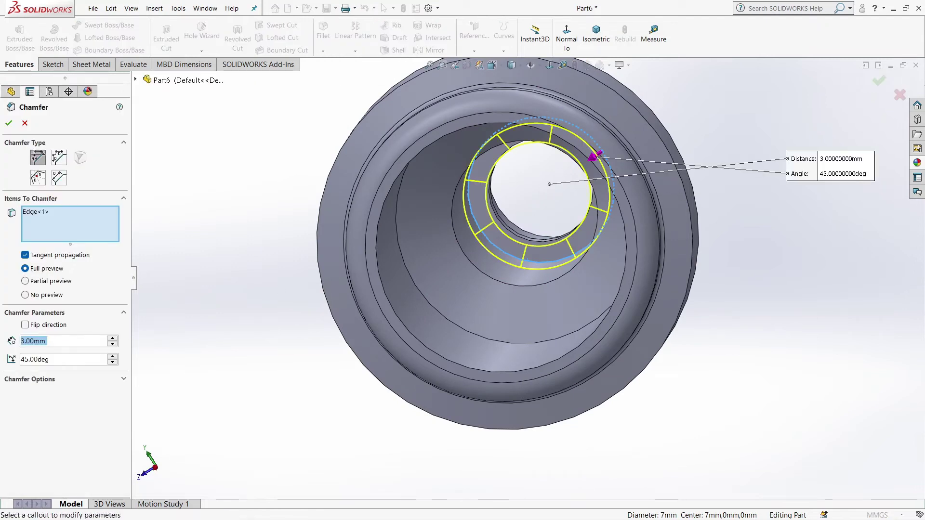
key(Return)
Orbit and zoom to inspect the chamfered bore and the narrow shaft.
scroll(183, 331, up, 3)
mouse_move(183, 331)
middle_down()
mouse_move(395, 377)
mouse_move(514, 256)
mouse_move(491, 271)
mouse_move(481, 316)
mouse_move(635, 277)
mouse_move(687, 345)
middle_up()
scroll(394, 378, down, 4)
scroll(492, 271, up, 3)
scroll(596, 287, down, 3)
scroll(555, 318, up, 3)
scroll(556, 318, down, 1)
scroll(420, 233, down, 3)
middle_drag(555, 318, 307, 168)
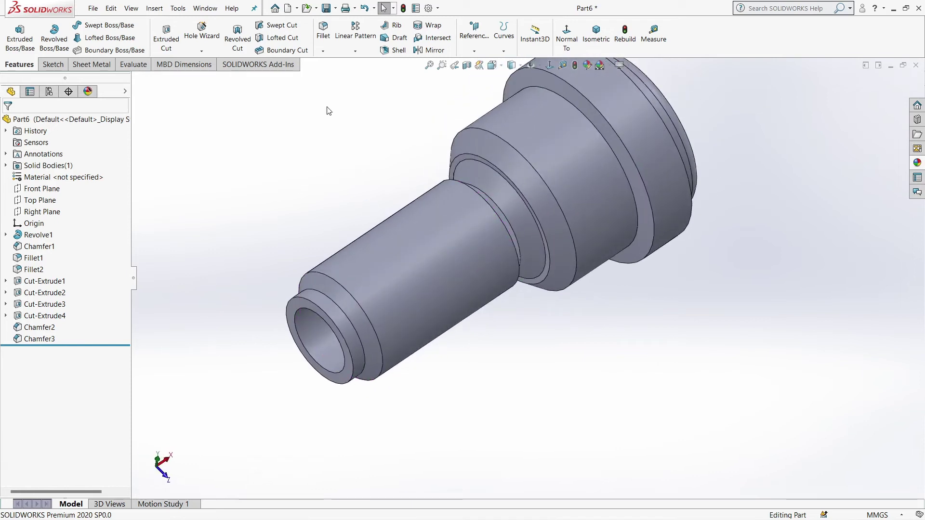
Add a Metric Die M5x0.8 cut thread along the narrow shaft, then view from the front.
click(199, 52)
click(207, 87)
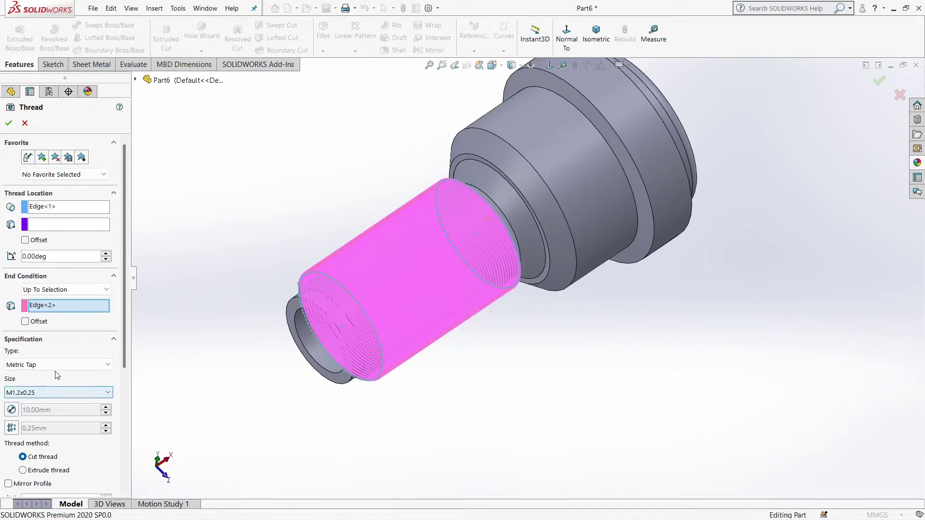
click(74, 364)
click(57, 383)
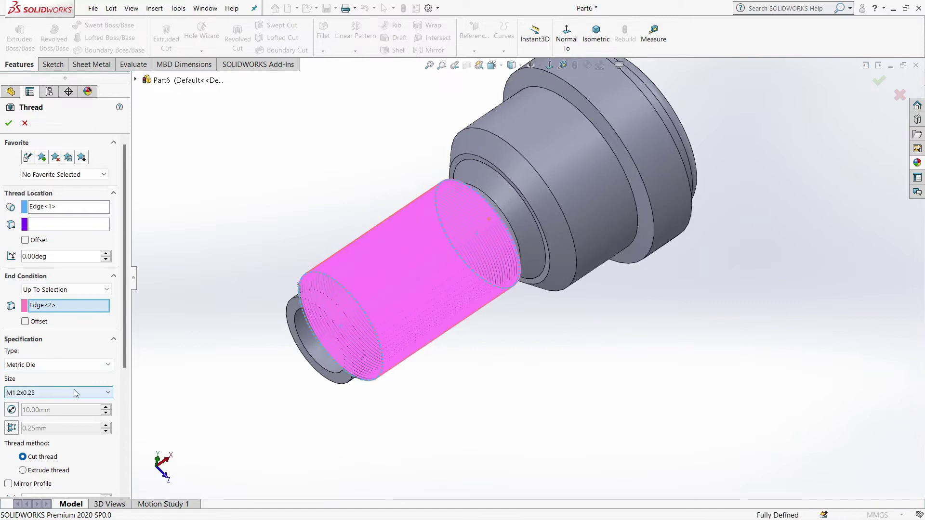
click(76, 393)
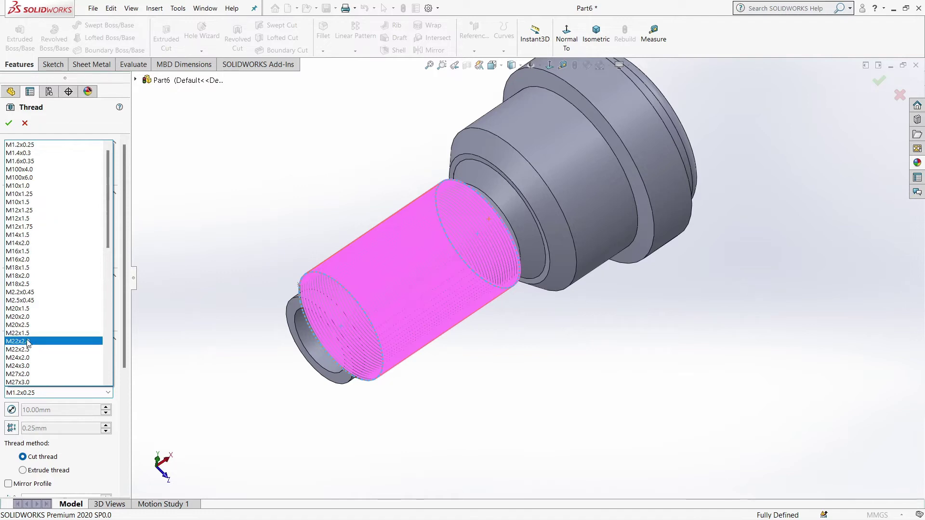
scroll(34, 234, down, 1)
scroll(34, 236, down, 3)
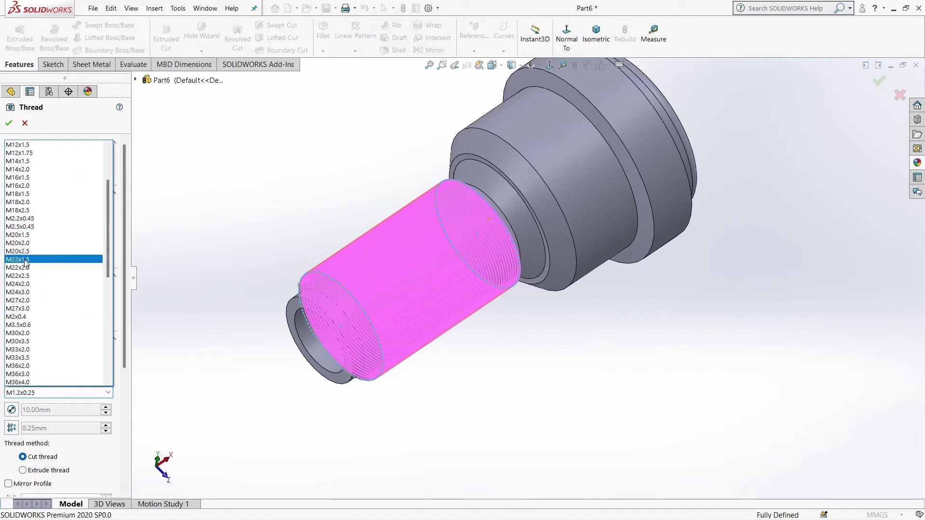
scroll(24, 337, down, 2)
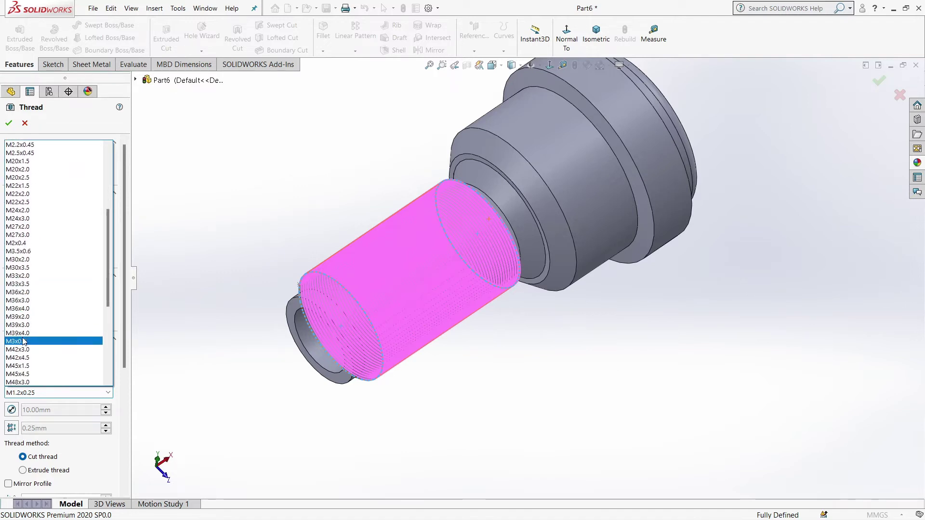
scroll(23, 337, down, 2)
scroll(23, 337, down, 2)
click(23, 337)
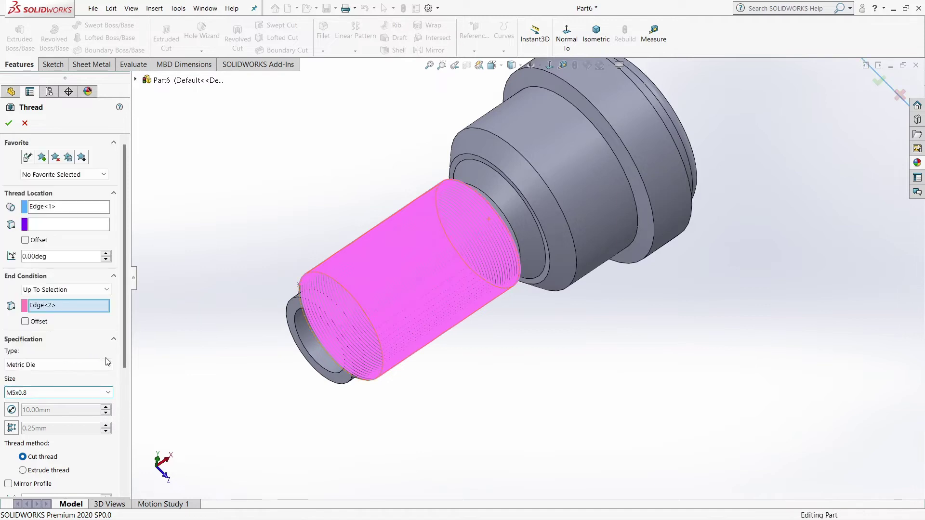
click(9, 123)
key(ctrl+1)
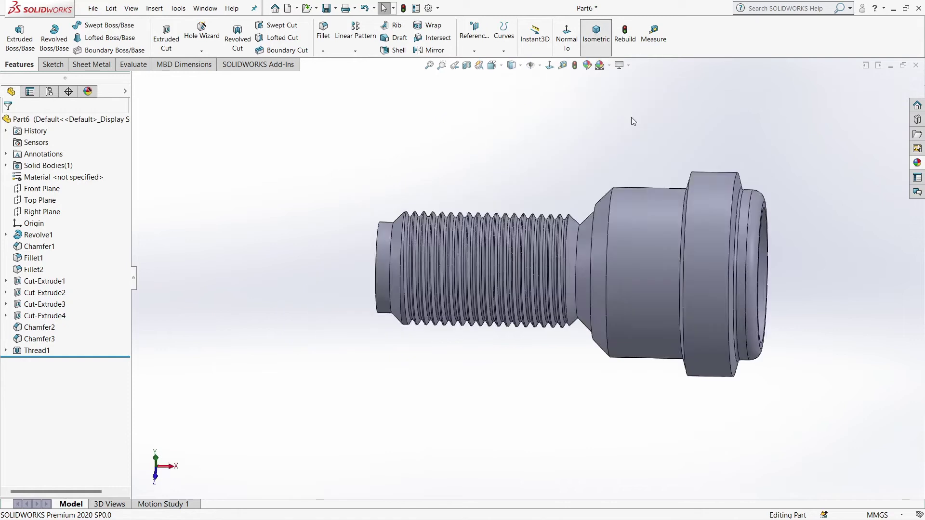
Open Chamfer1 for editing twice and rebuild without changing it.
middle_drag(406, 212, 491, 355)
click(575, 264)
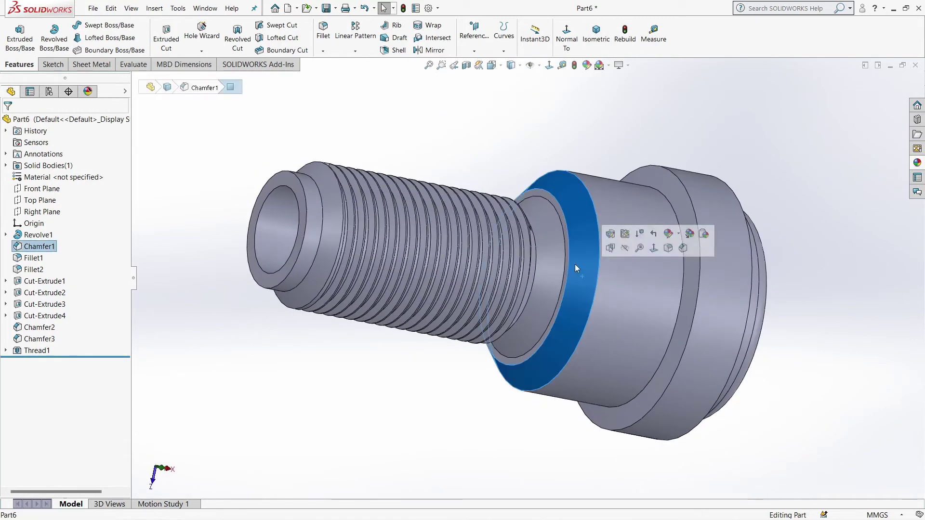
click(39, 247)
click(23, 219)
key(Return)
scroll(521, 196, down, 3)
scroll(560, 276, down, 3)
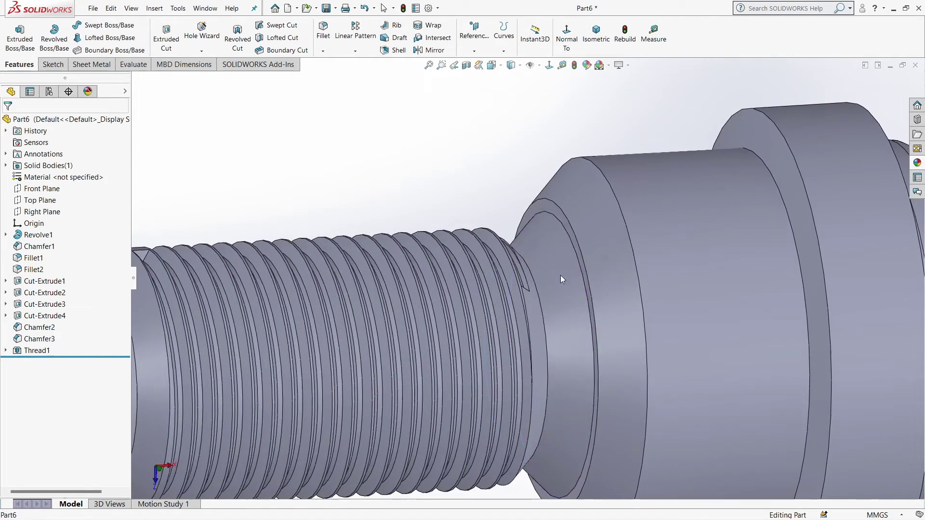
click(26, 246)
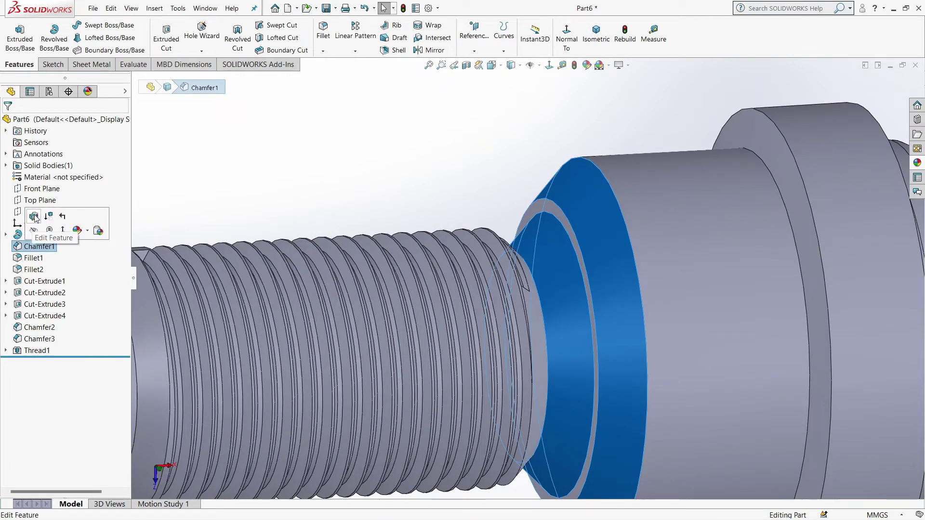
click(33, 217)
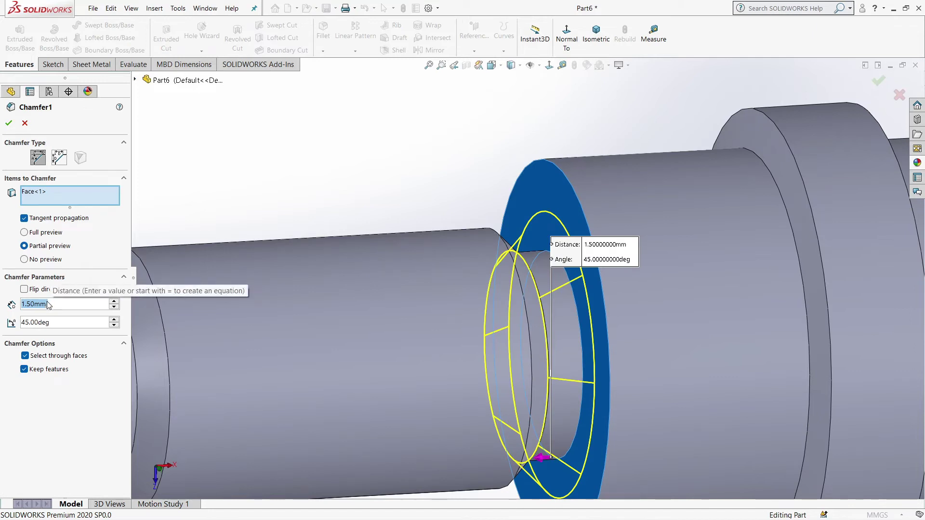
click(8, 123)
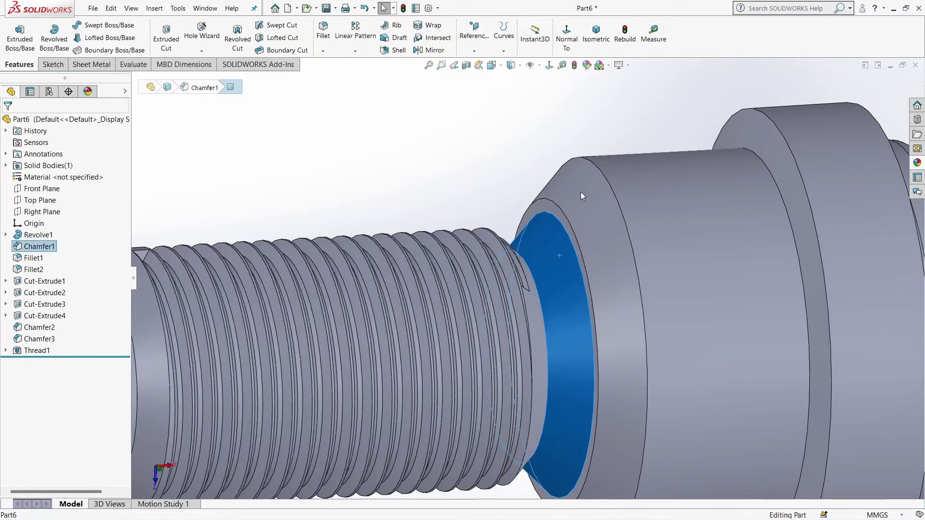
Try deleting Chamfer1 and moving it below Fillet1 in the history, then cancel.
click(556, 211)
click(430, 184)
scroll(555, 269, up, 2)
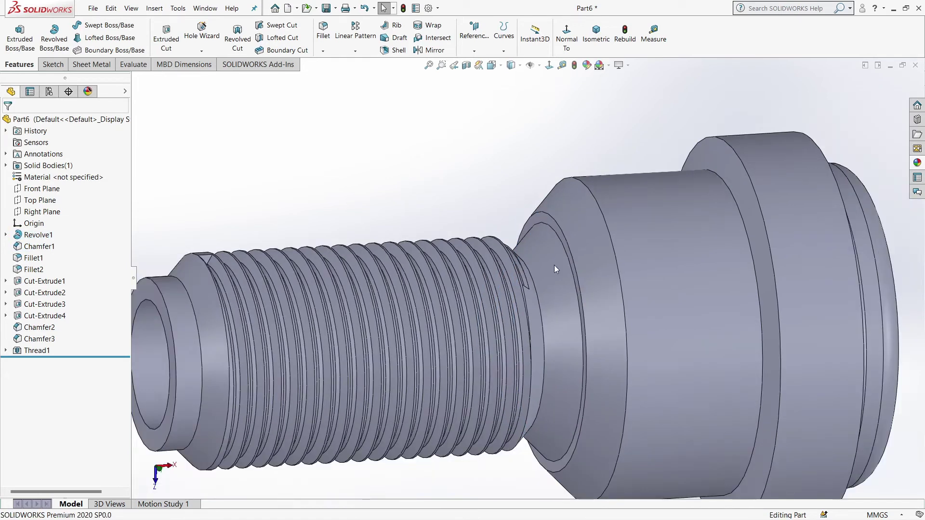
right_click(32, 247)
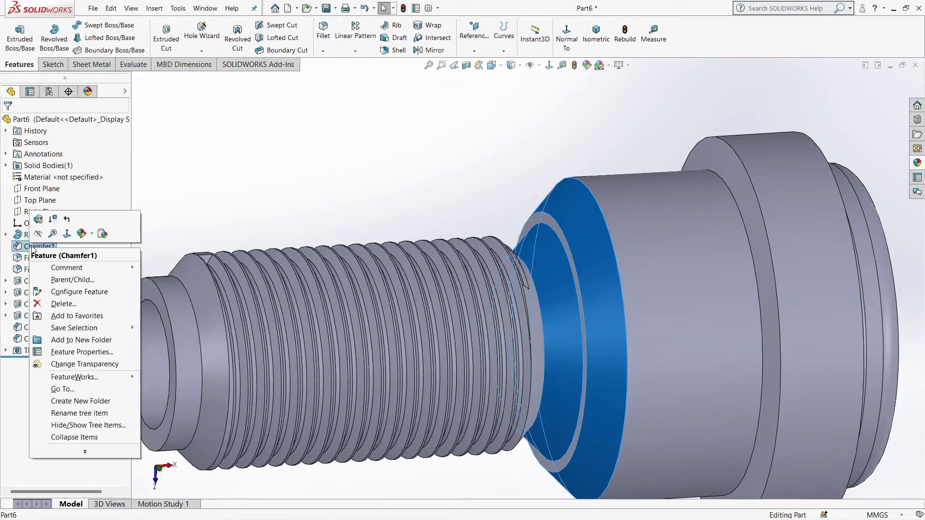
click(61, 304)
key(Return)
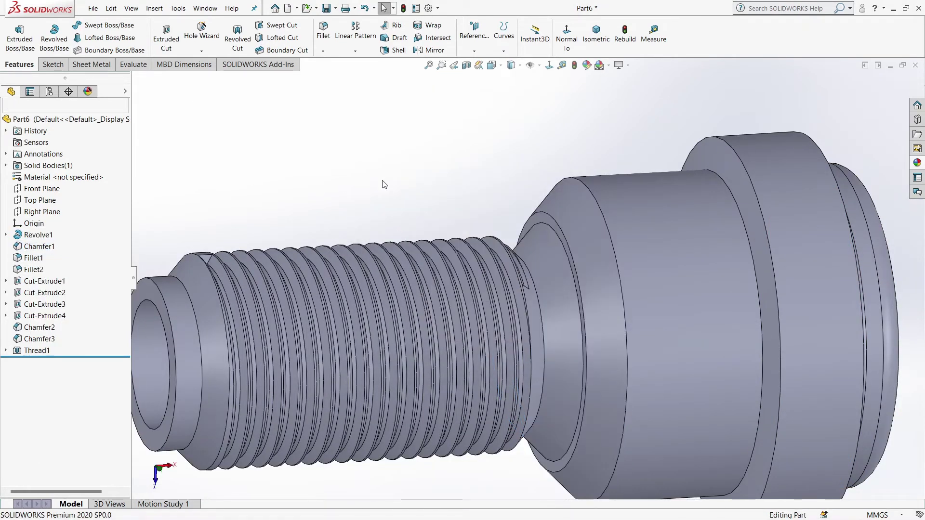
drag(37, 247, 72, 252)
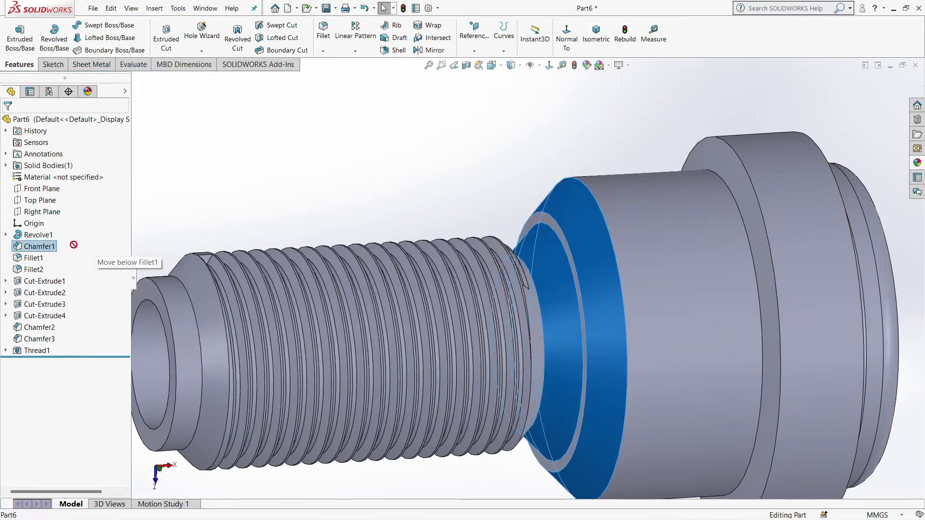
click(309, 159)
Replace Chamfer1's face selection with the shoulder's outer circular edge at 1.5 mm × 45°.
click(19, 247)
click(29, 220)
right_click(116, 196)
click(140, 200)
click(509, 314)
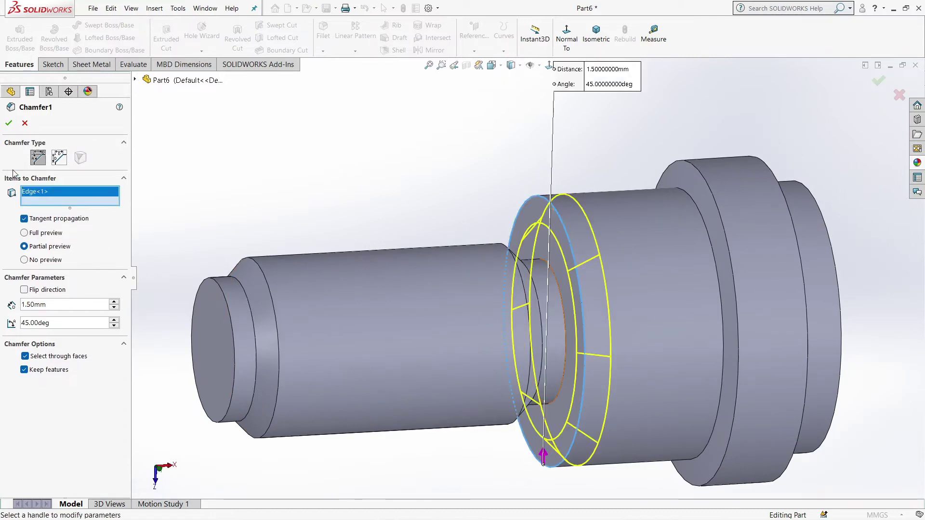
click(9, 123)
middle_drag(551, 258, 490, 308)
scroll(490, 308, down, 3)
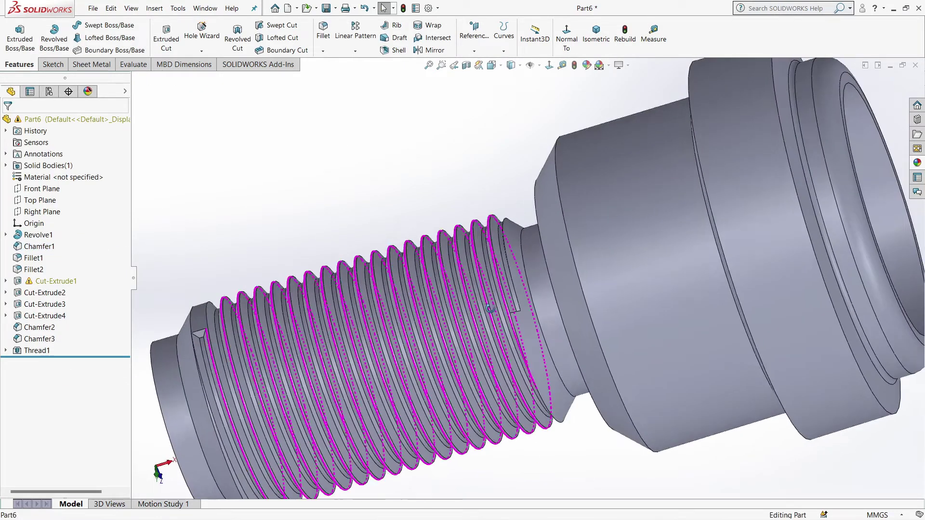
scroll(490, 308, up, 5)
Add a 1 mm × 45° chamfer on the threaded-end bore edge, replacing a mis-picked edge.
mouse_move(513, 270)
middle_down()
mouse_move(397, 377)
mouse_move(431, 421)
mouse_move(372, 427)
mouse_move(178, 376)
middle_up()
scroll(543, 333, down, 3)
middle_drag(543, 332, 377, 291)
click(323, 51)
click(337, 75)
click(495, 340)
right_click(58, 224)
click(145, 232)
click(494, 351)
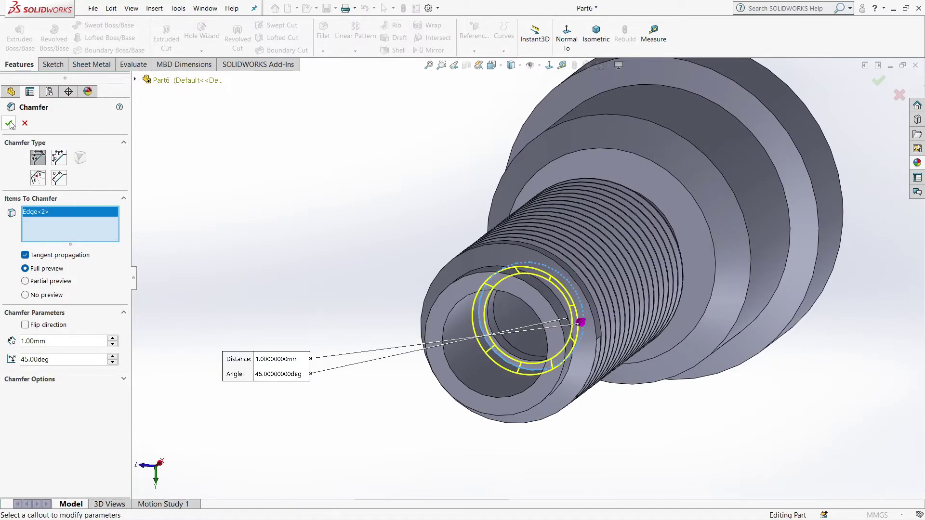
key(Return)
Edit Chamfer4 to move it onto a different bore edge.
middle_drag(522, 356, 557, 355)
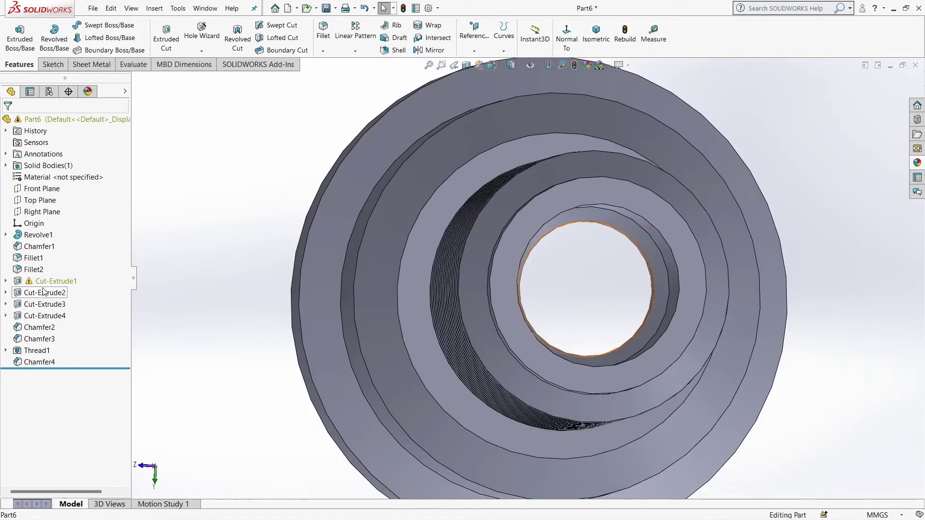
click(42, 281)
click(36, 363)
click(50, 328)
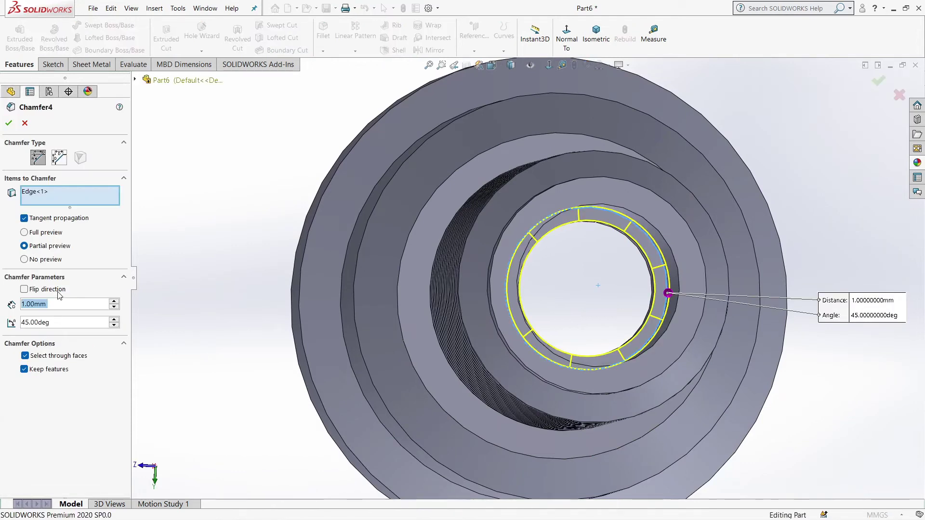
right_click(48, 195)
click(73, 201)
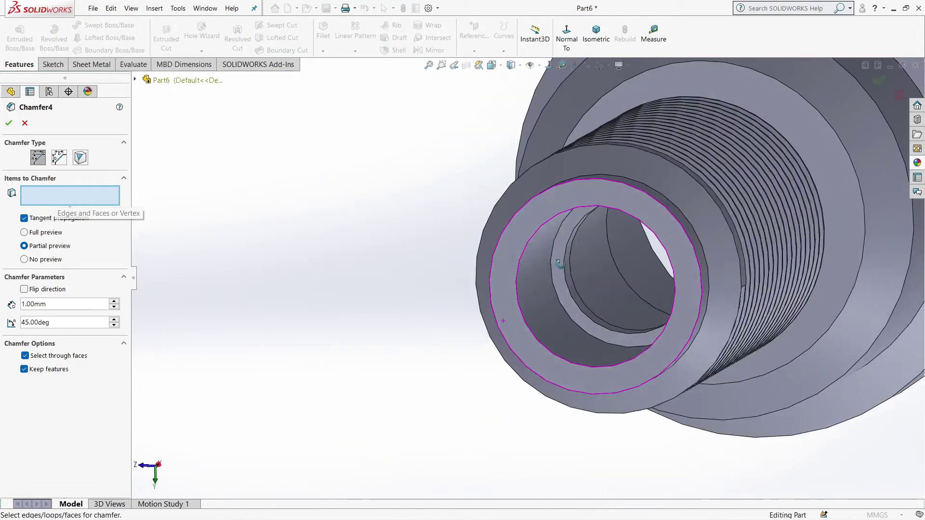
click(574, 301)
click(9, 123)
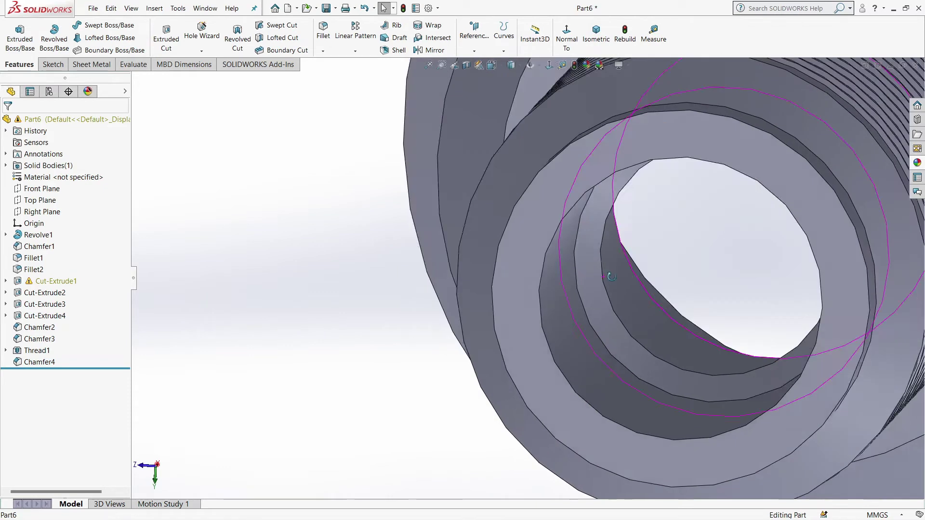
Review Cut-Extrude1's 6 mm bore definition, then cancel without changes.
scroll(292, 305, down, 5)
click(322, 262)
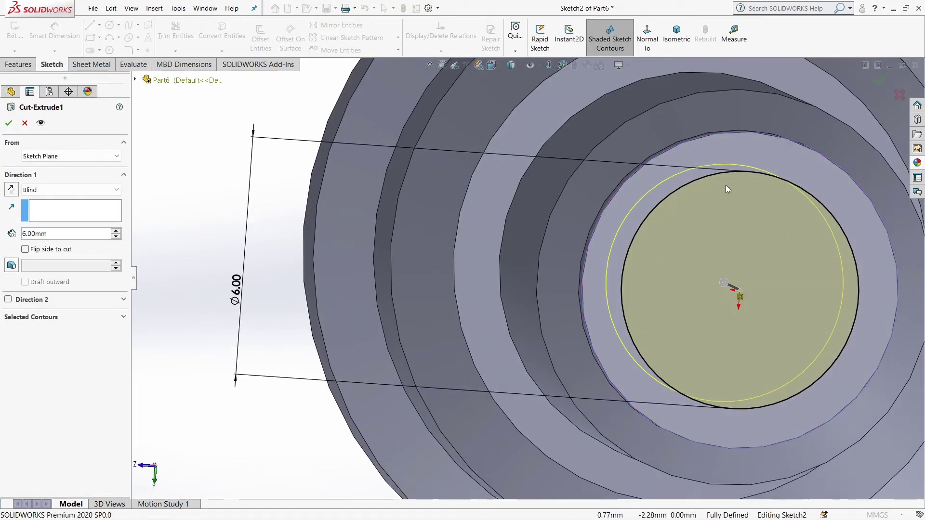
click(647, 35)
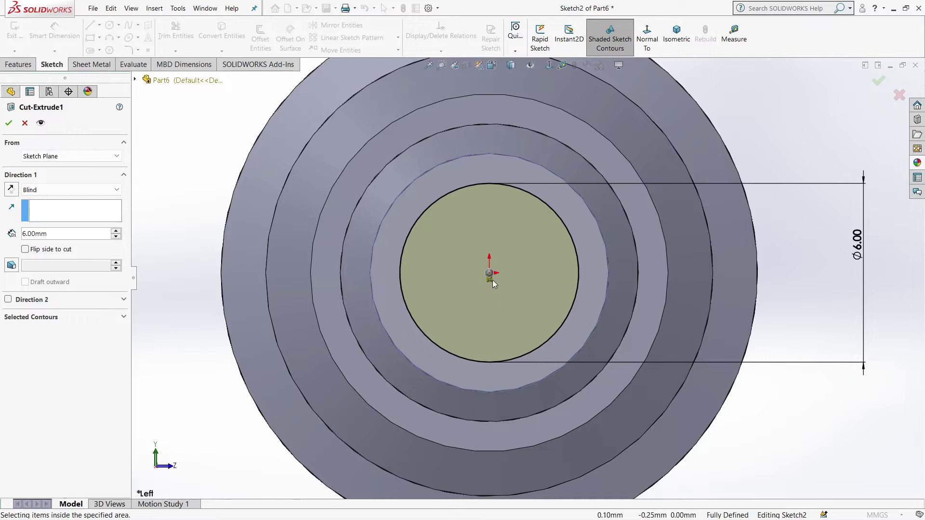
scroll(492, 279, down, 5)
scroll(585, 273, up, 1)
scroll(603, 239, up, 4)
scroll(621, 262, up, 3)
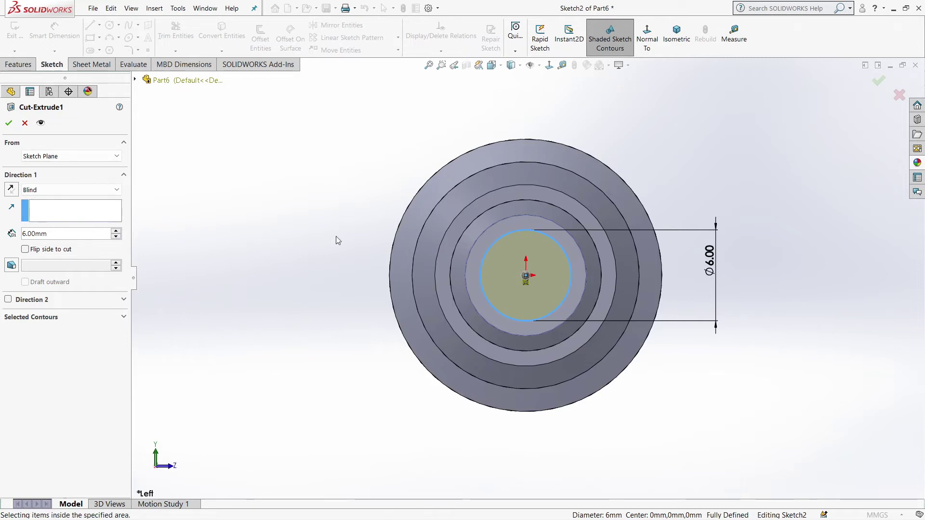
scroll(502, 284, down, 3)
click(24, 123)
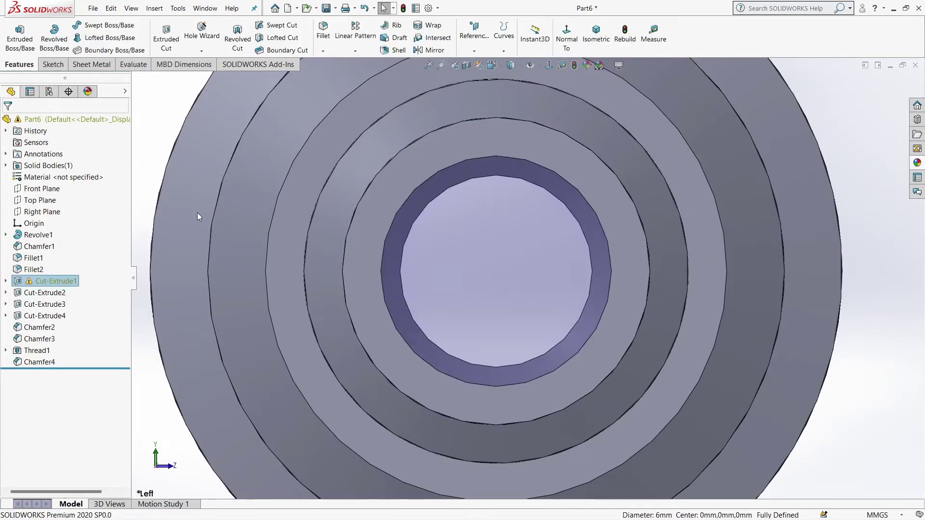
Edit Sketch2, check the centre point and Ø6 circle relations, and rebuild the part.
right_click(54, 280)
click(36, 293)
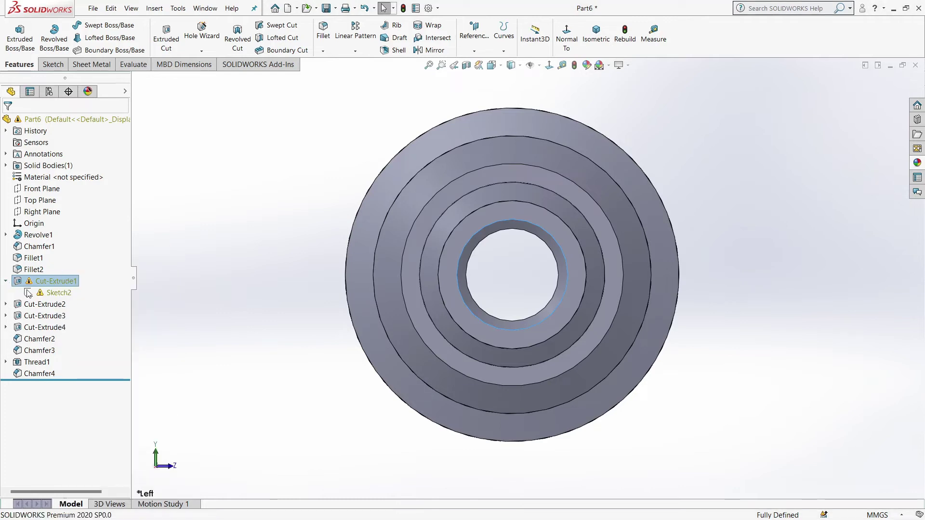
click(62, 264)
click(512, 282)
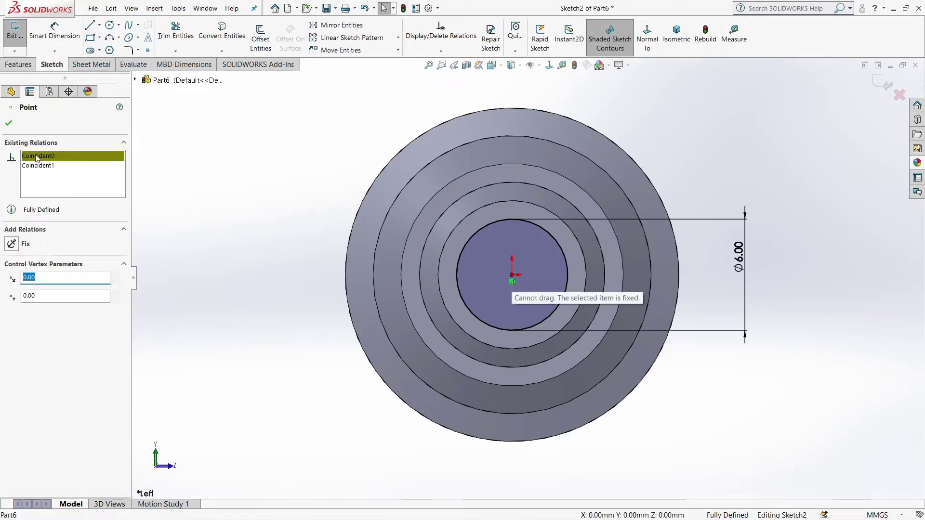
click(9, 123)
click(514, 287)
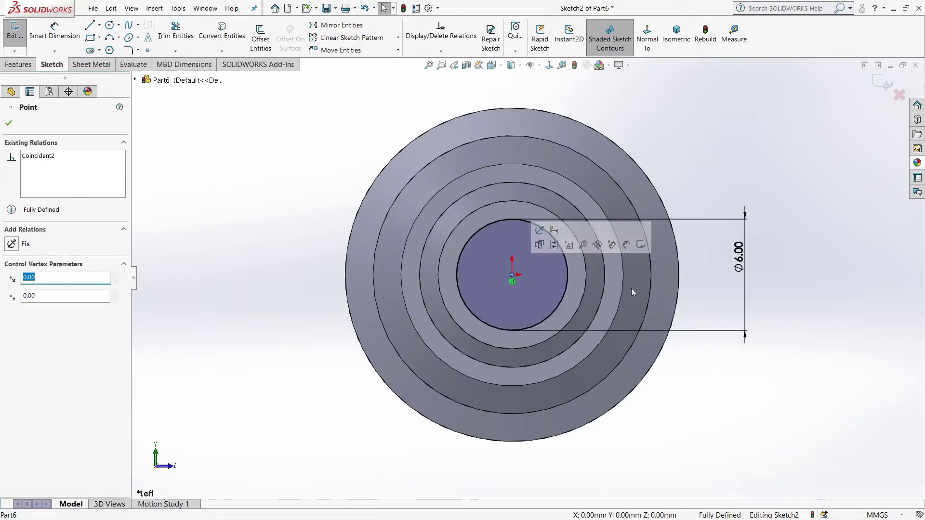
key(ctrl+b)
Orbit the rebuilt threaded plug to inspect it from side and oblique views.
mouse_move(441, 305)
middle_down()
mouse_move(502, 294)
mouse_move(310, 215)
mouse_move(413, 294)
middle_up()
scroll(581, 270, down, 5)
scroll(581, 270, up, 5)
mouse_move(581, 270)
middle_down()
mouse_move(482, 266)
mouse_move(316, 196)
middle_up()
mouse_move(444, 238)
middle_down()
mouse_move(378, 276)
mouse_move(269, 231)
mouse_move(140, 147)
middle_up()
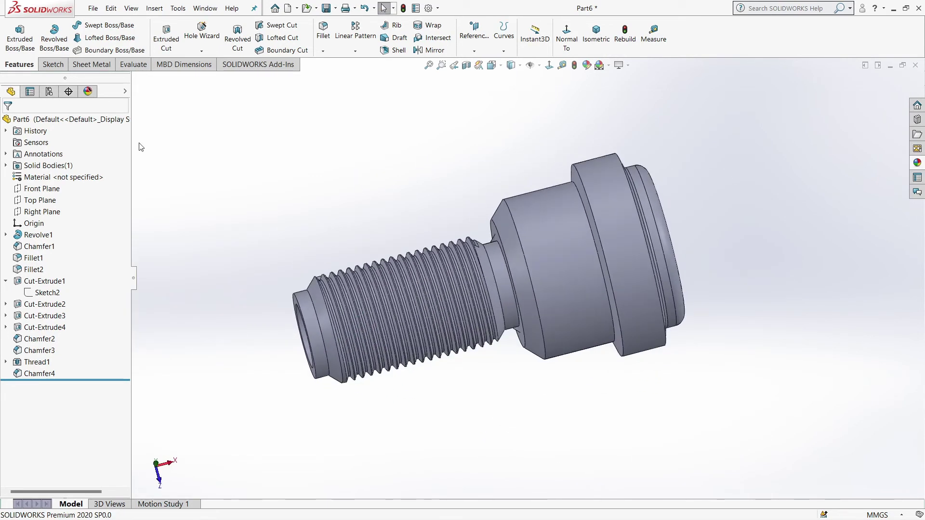
Start a new sketch on the Top Plane, viewed normal to it.
click(34, 200)
click(556, 47)
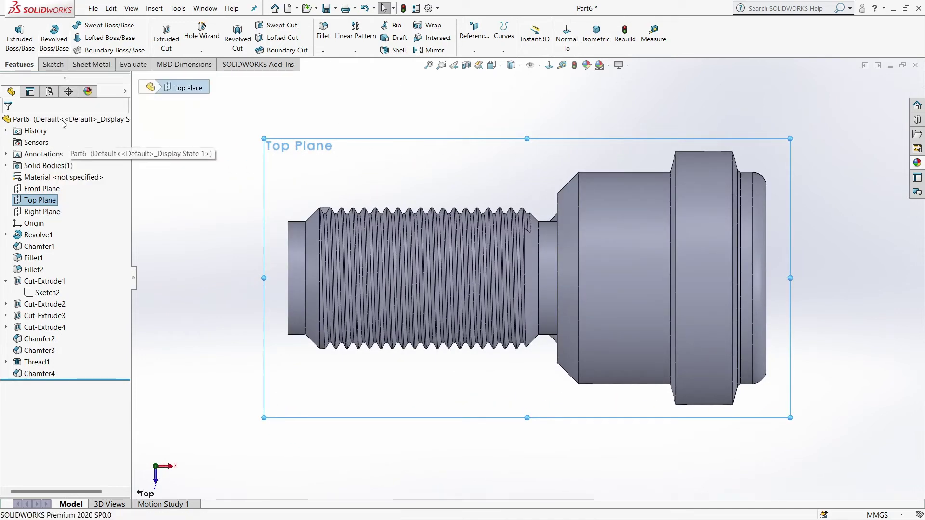
click(52, 64)
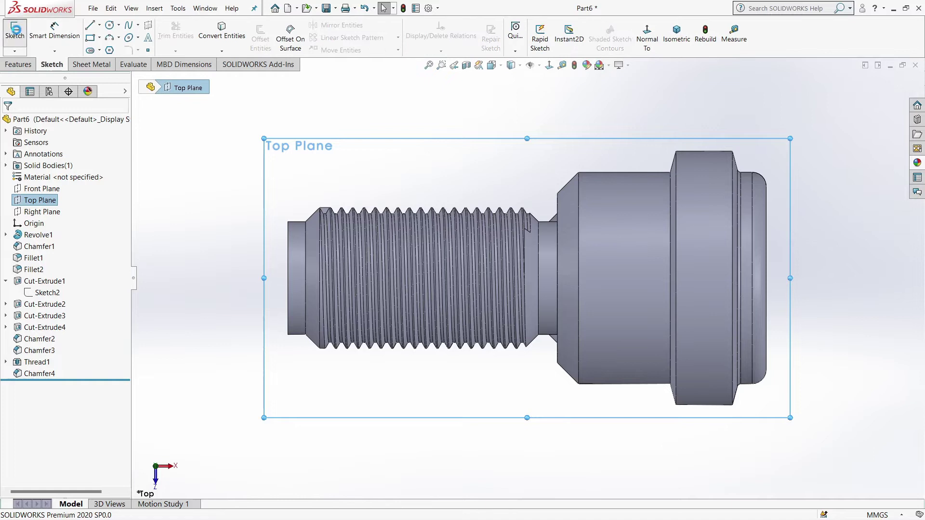
click(15, 34)
Draw a horizontal centerline leftward from the part's axis.
click(100, 24)
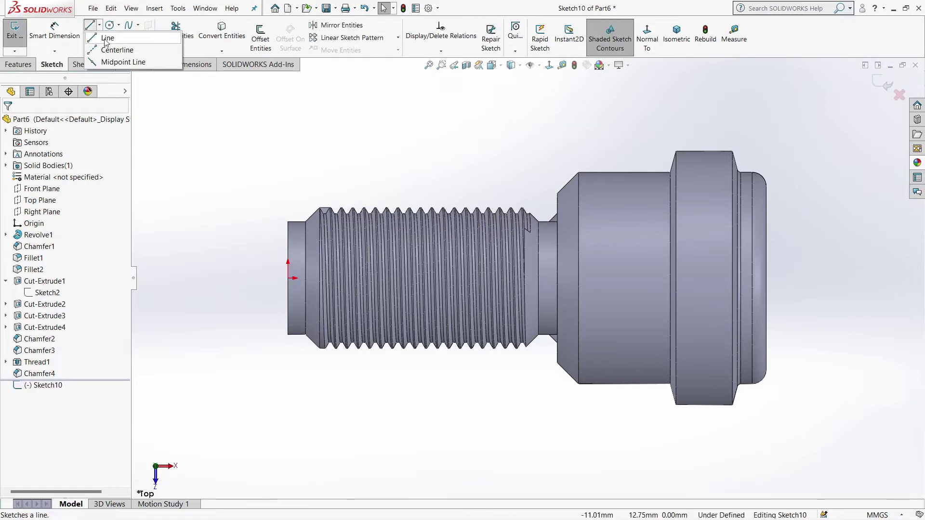
click(112, 48)
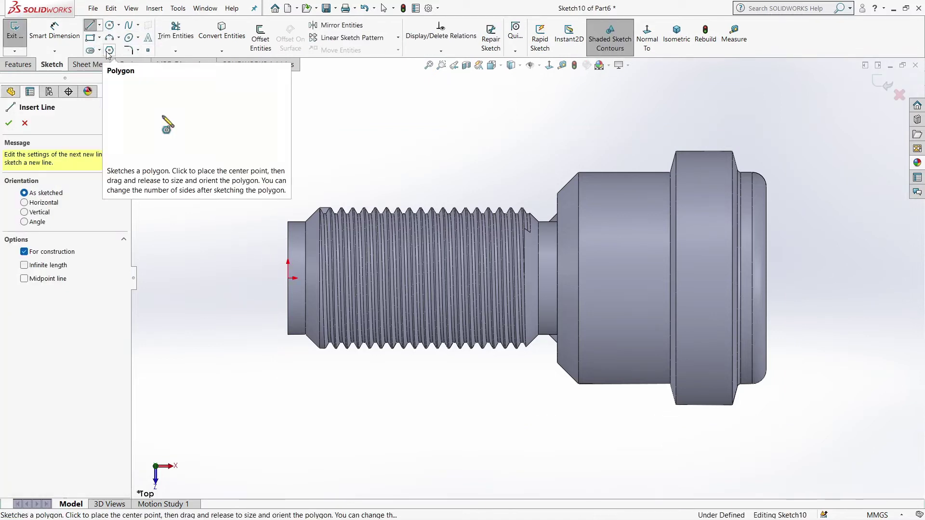
click(99, 25)
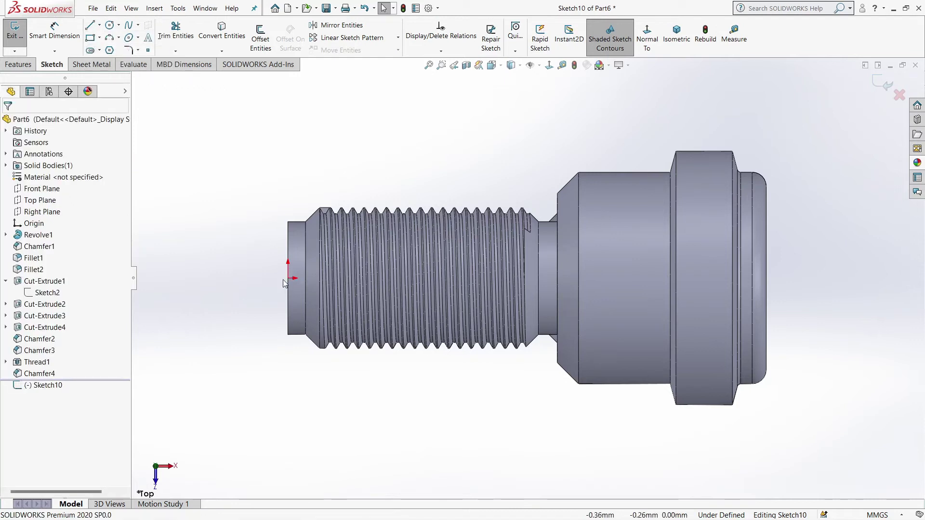
click(94, 28)
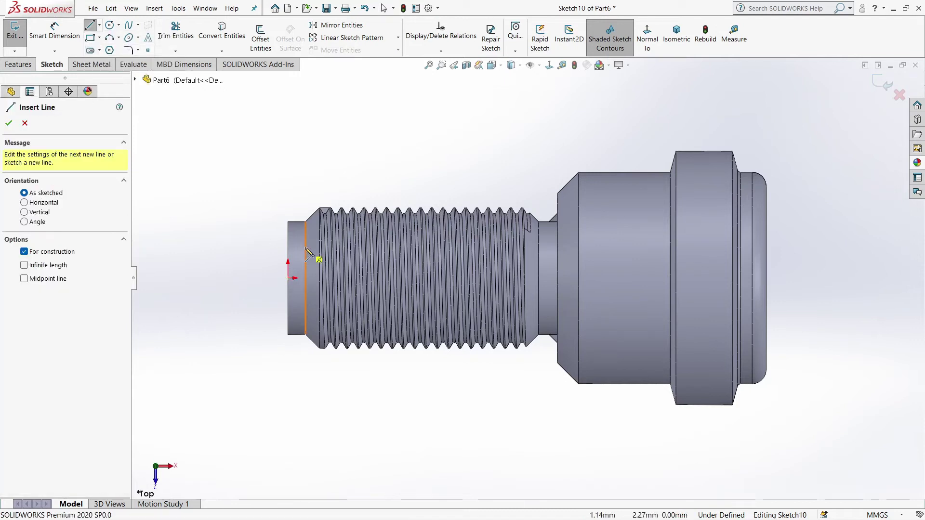
click(288, 278)
click(213, 278)
key(Escape)
scroll(362, 328, down, 2)
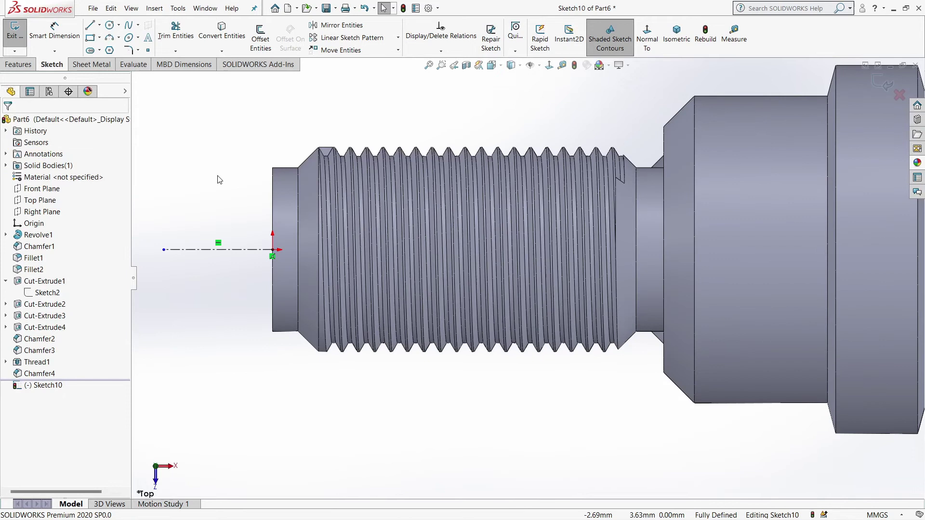
Draw the bent two-segment electrode line beside the tip and adjust its corner.
click(88, 27)
click(202, 233)
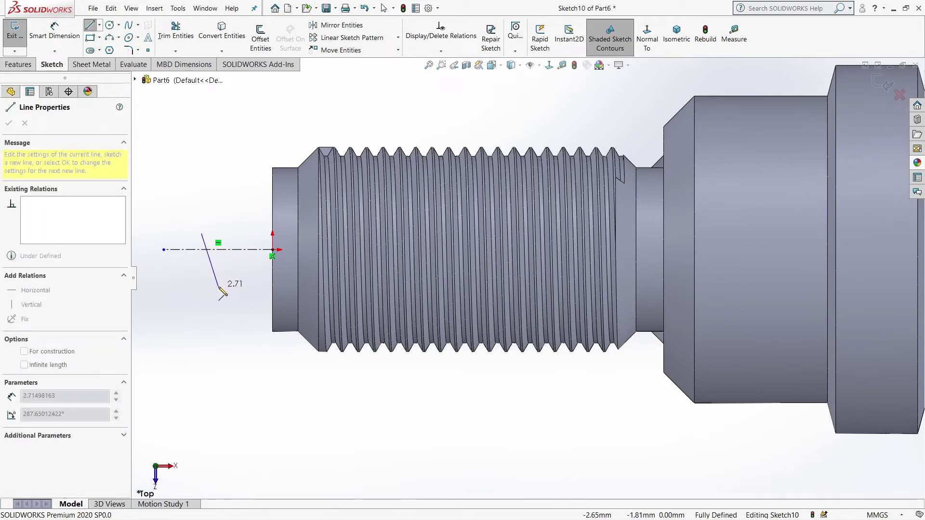
click(284, 305)
right_click(196, 307)
click(222, 347)
drag(218, 283, 228, 296)
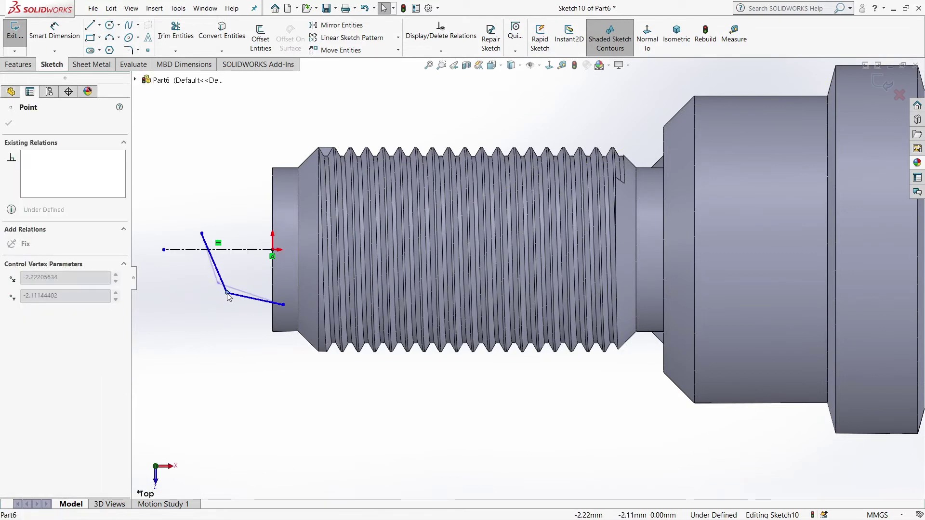
click(212, 341)
scroll(193, 311, down, 2)
Add a lower horizontal centerline from the line's end and pick both centerlines for dimensioning.
click(99, 25)
click(115, 50)
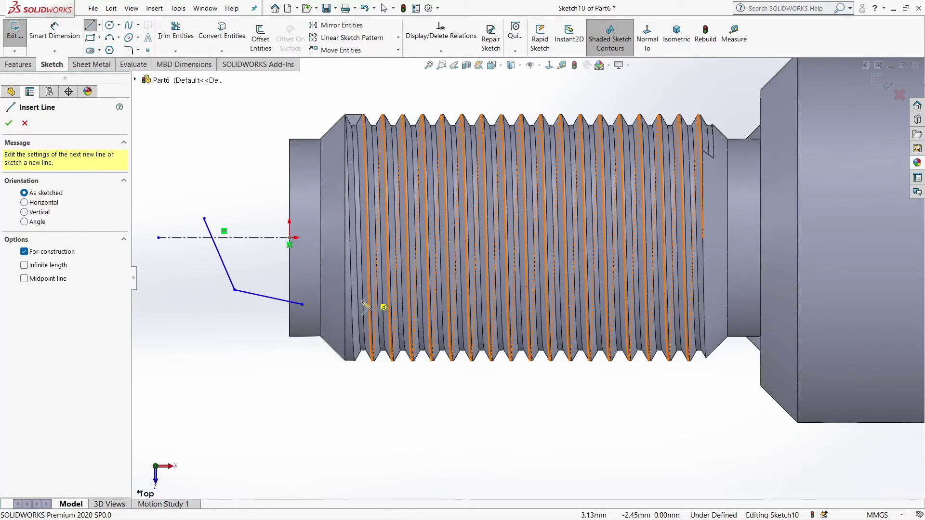
click(303, 304)
click(165, 305)
right_click(196, 304)
click(222, 345)
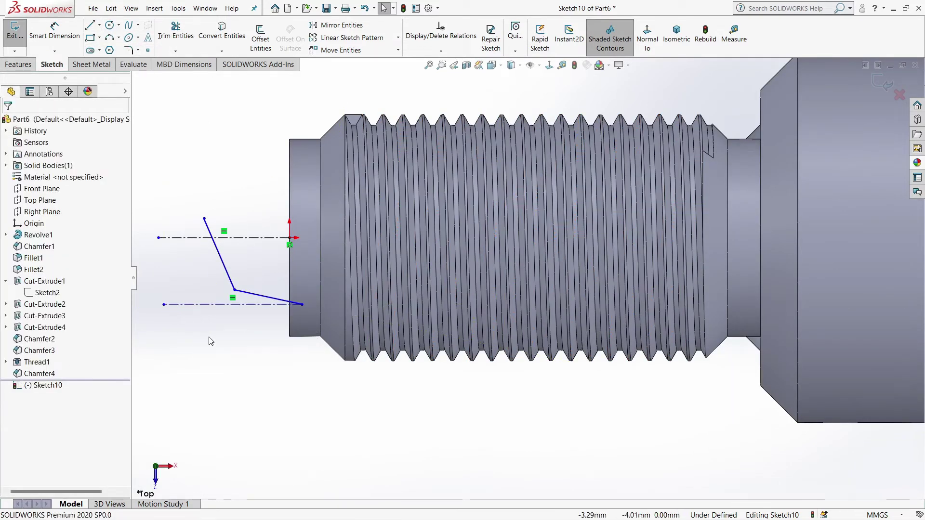
right_drag(254, 298, 253, 261)
click(302, 305)
click(183, 238)
Set 3.25 between the centerlines and round the bend with an R1.5 sketch fillet.
click(160, 278)
key(Return)
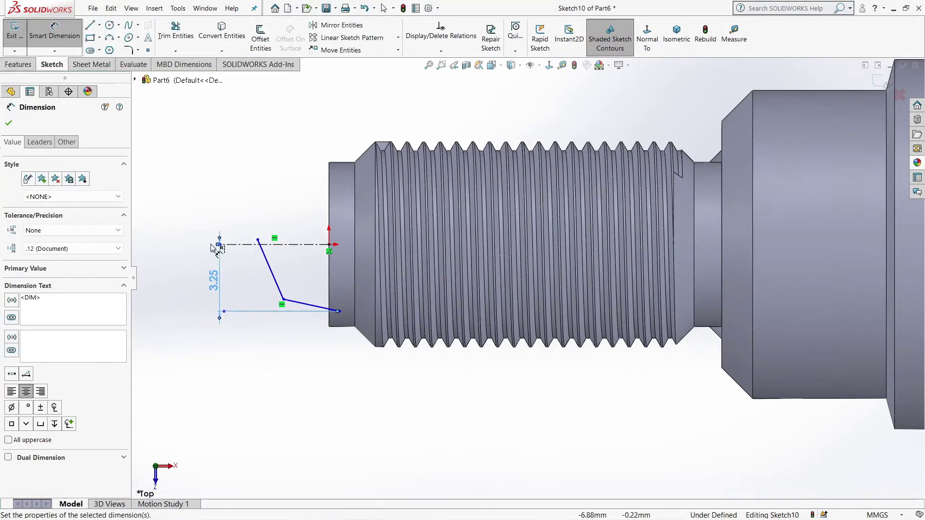
scroll(292, 263, up, 2)
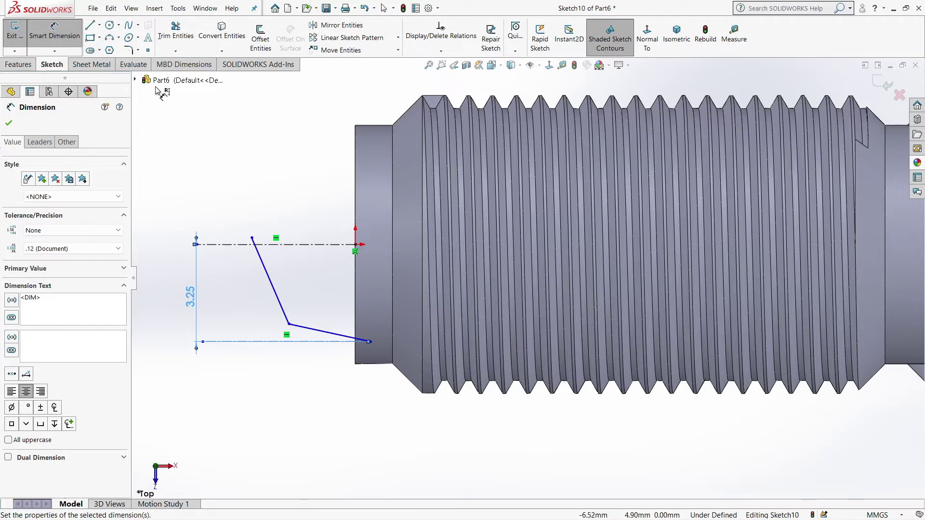
click(128, 50)
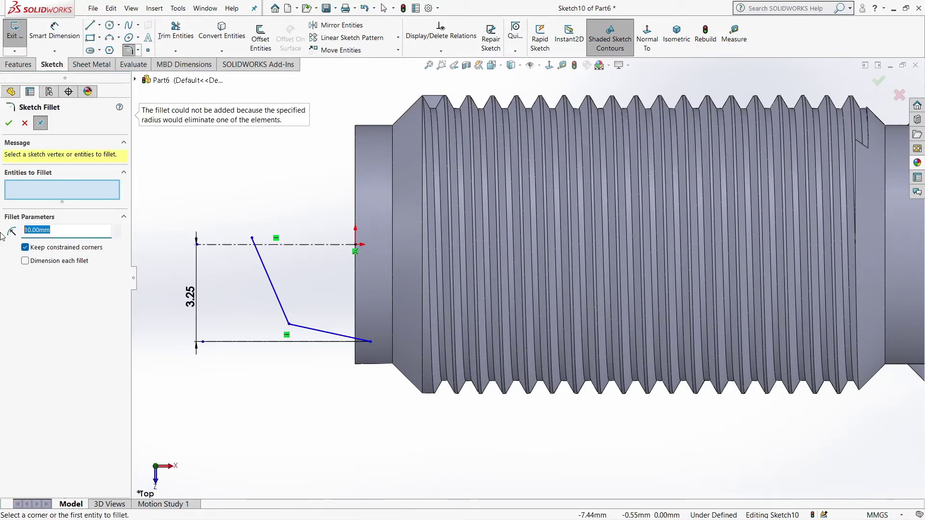
text(15)
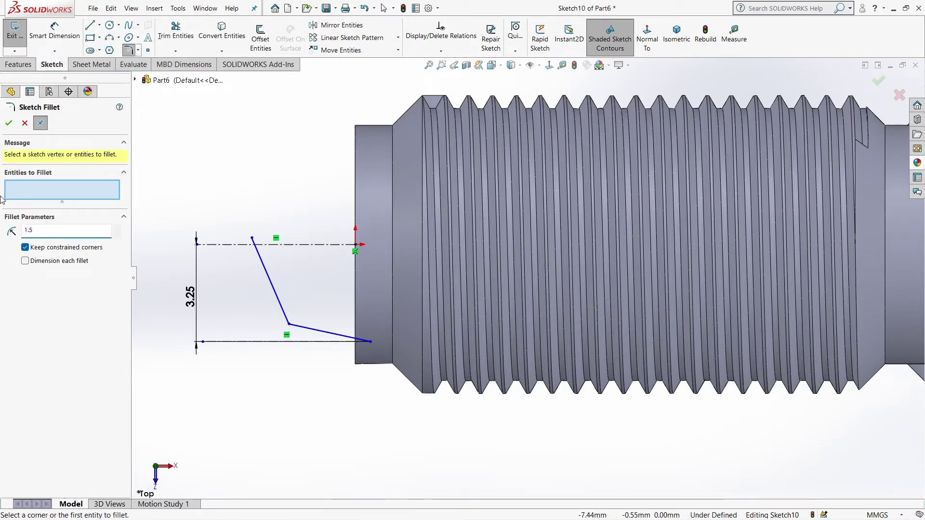
click(291, 325)
click(11, 126)
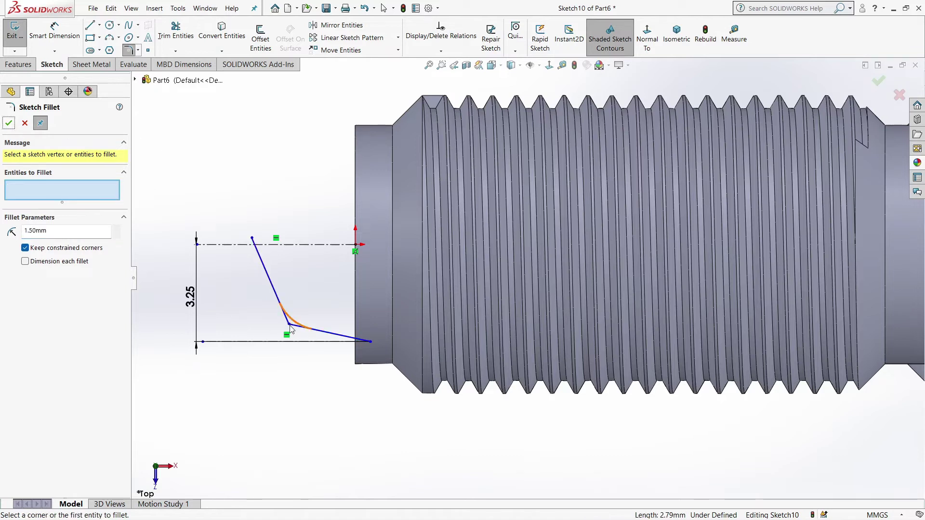
click(291, 328)
click(9, 123)
Dimension the angle between the slanted and lower lines to 109°.
scroll(289, 241, down, 1)
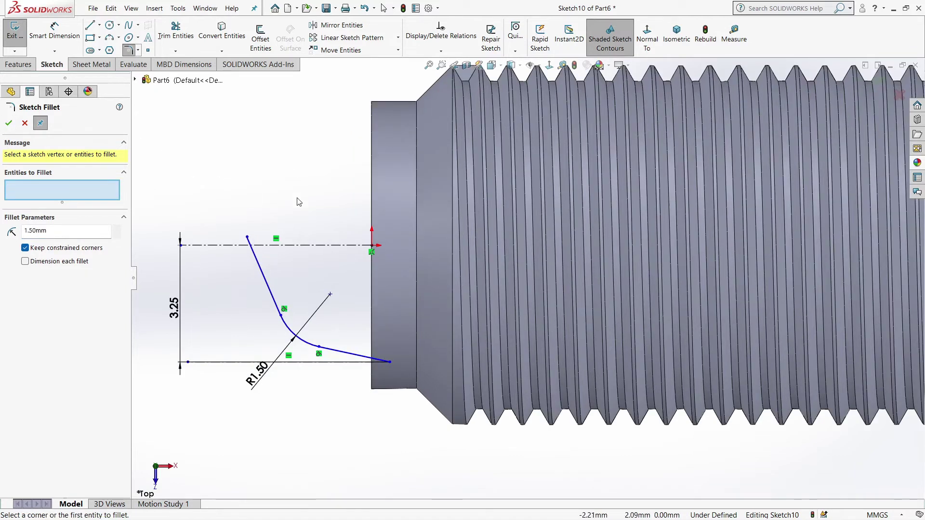
click(260, 267)
click(352, 355)
click(326, 300)
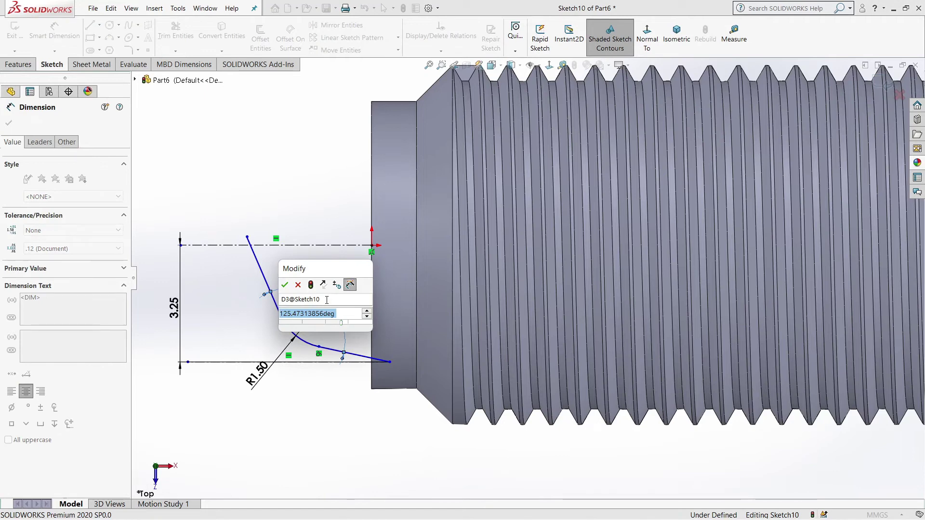
text(109)
key(Return)
Dimension the lower line's end 0.50 from the part's lower corner.
scroll(391, 256, down, 1)
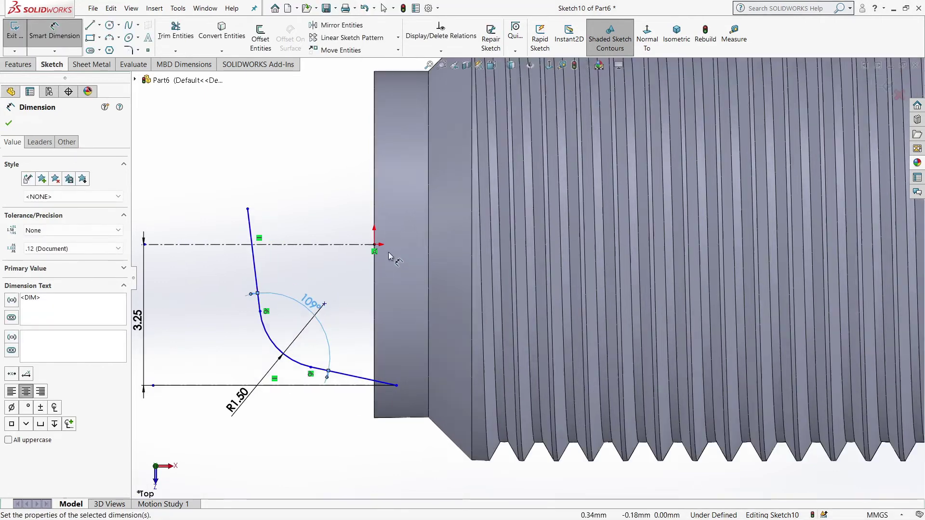
click(396, 386)
click(374, 419)
click(380, 448)
key(Return)
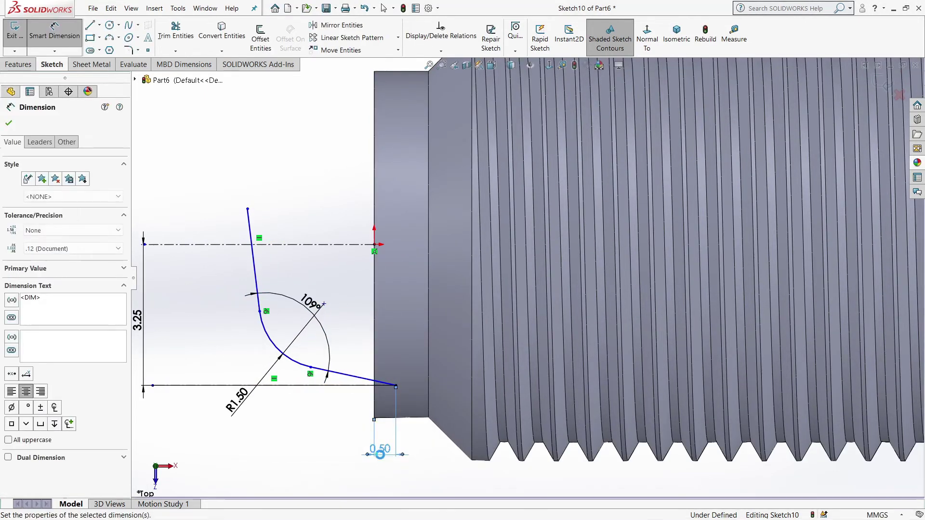
Set the upper leg height to 2.00 and the lower line length to 0.5.
key(z)
click(303, 301)
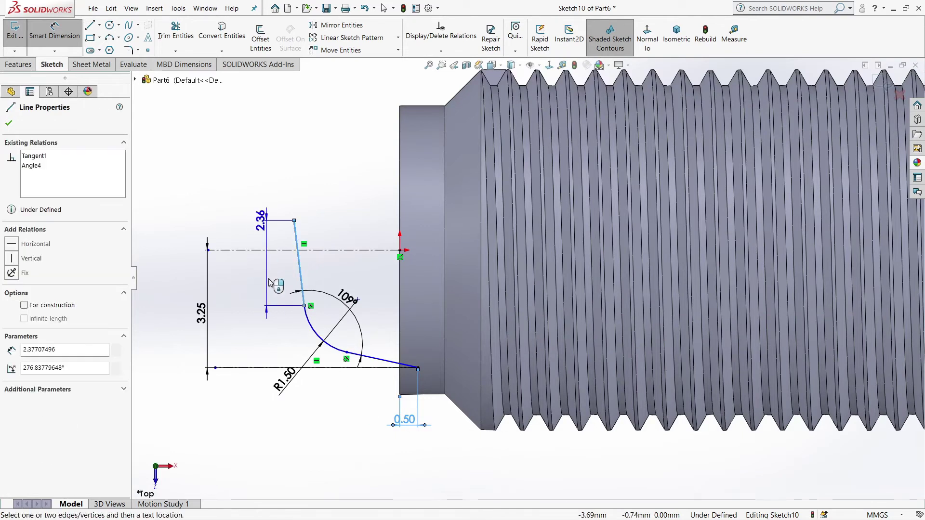
click(247, 296)
text(2)
key(Return)
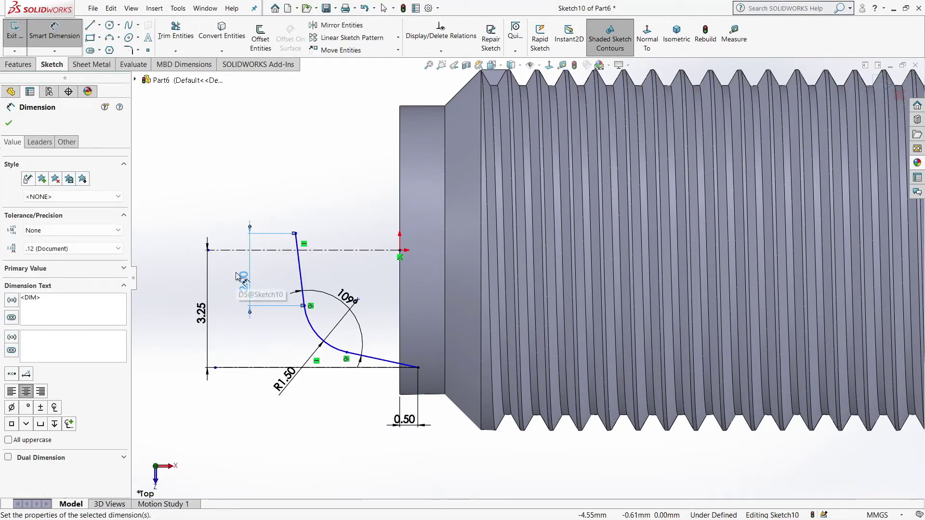
click(385, 361)
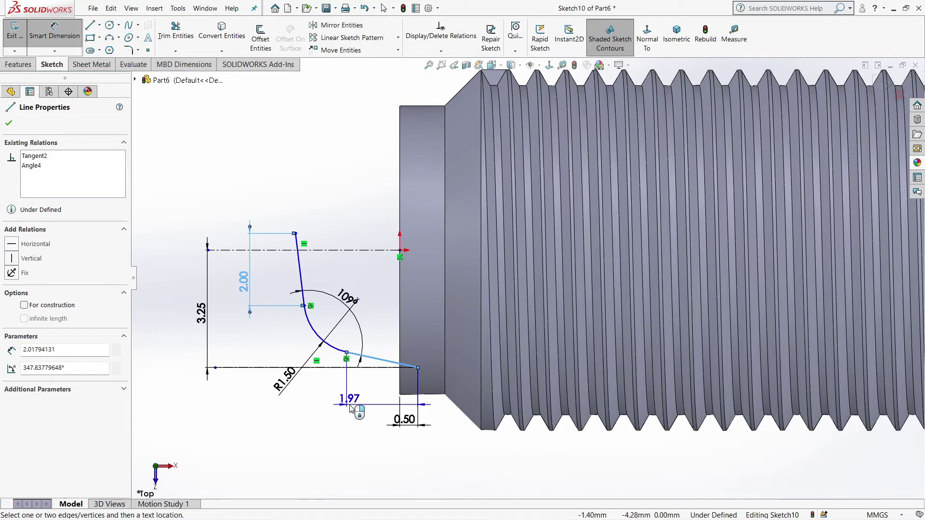
click(366, 406)
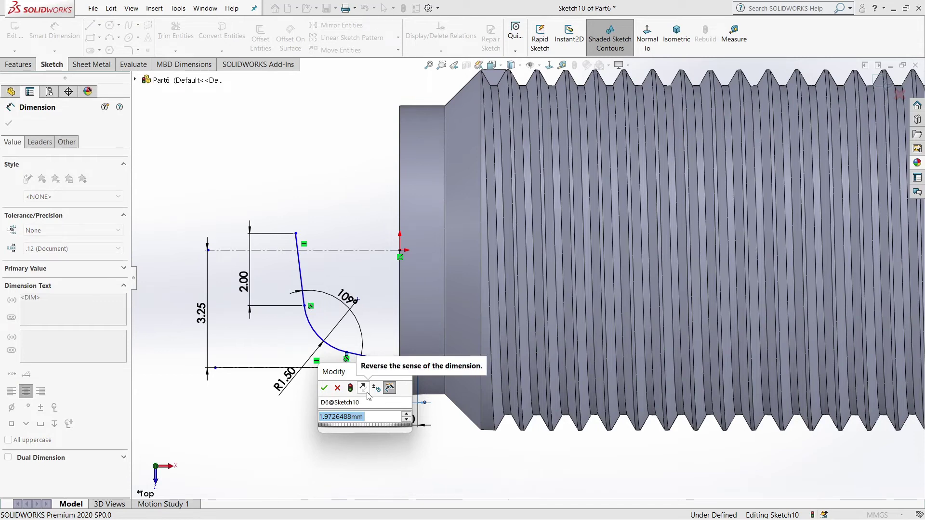
text(0.5)
key(Return)
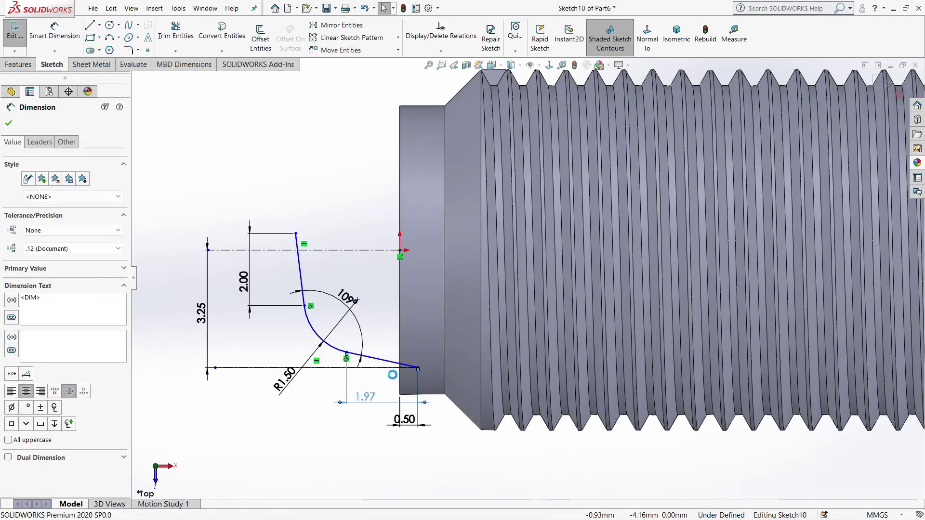
Delete the fillet arc along with its radius dimension.
click(337, 354)
key(Delete)
click(401, 266)
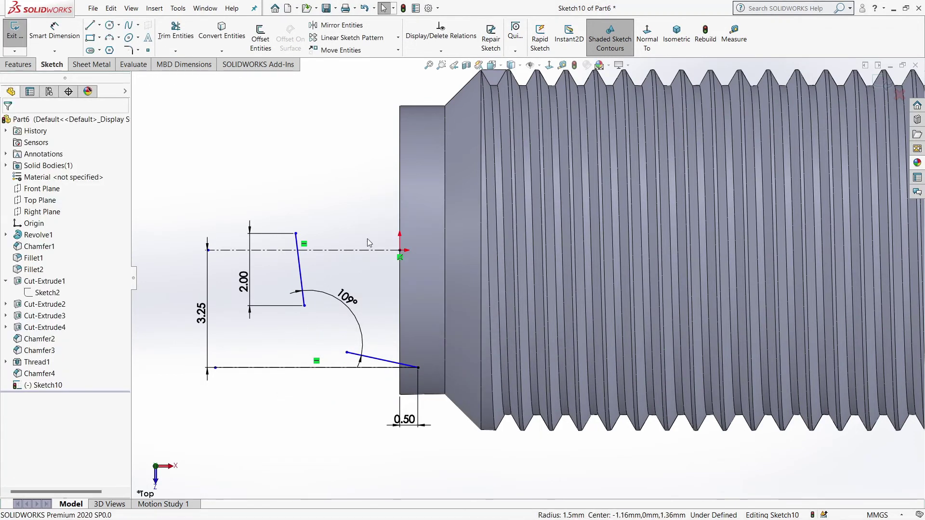
Rejoin the line ends, reshape the hook, and delete the 109° and 2.00 dimensions.
mouse_move(304, 307)
mouse_down()
mouse_move(303, 337)
mouse_move(314, 340)
mouse_up()
click(303, 295)
drag(312, 268, 292, 240)
click(329, 265)
right_click(329, 264)
click(355, 374)
mouse_move(286, 313)
mouse_down()
mouse_move(322, 327)
mouse_move(314, 337)
mouse_up()
right_click(240, 288)
click(269, 377)
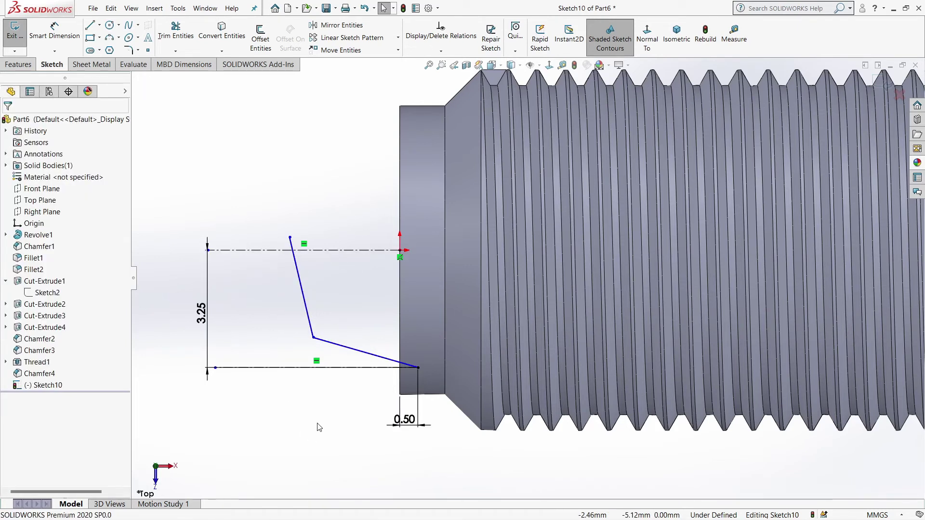
Reopen the electrode sketch and dimension the lower line's horizontal length to 2.75.
key(ctrl+b)
click(321, 340)
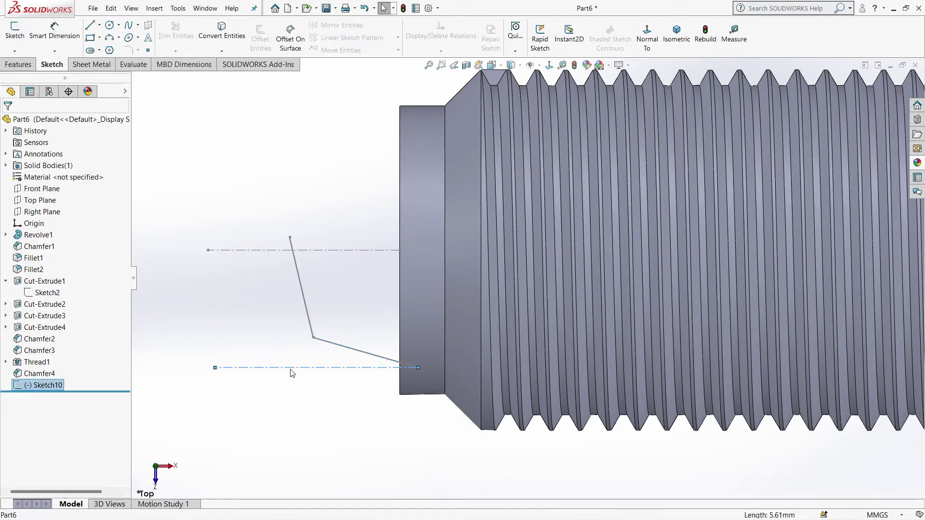
click(321, 329)
key(d)
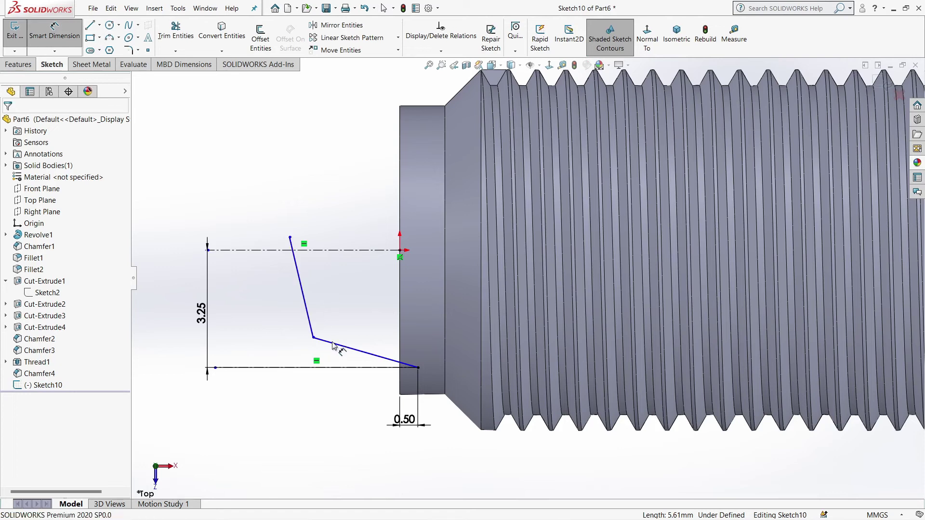
click(364, 438)
text(2.75)
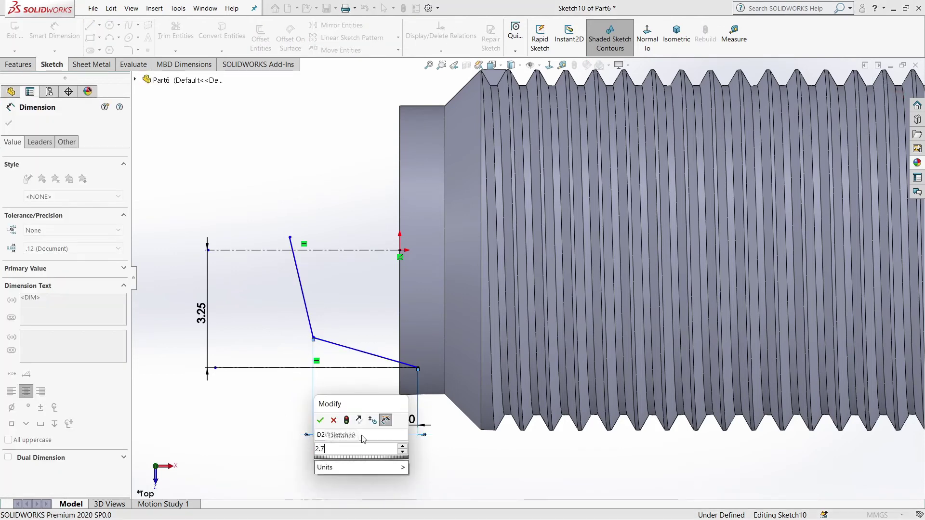
key(Return)
Add a 9° angle between the lower line and centerline, and an R1.50 bend fillet.
click(371, 359)
click(272, 367)
click(275, 359)
key(Escape)
click(128, 49)
click(319, 351)
key(Return)
Set the upper leg height to 2.00 and the bend angle to 109°, fully defining the sketch.
click(271, 221)
click(309, 321)
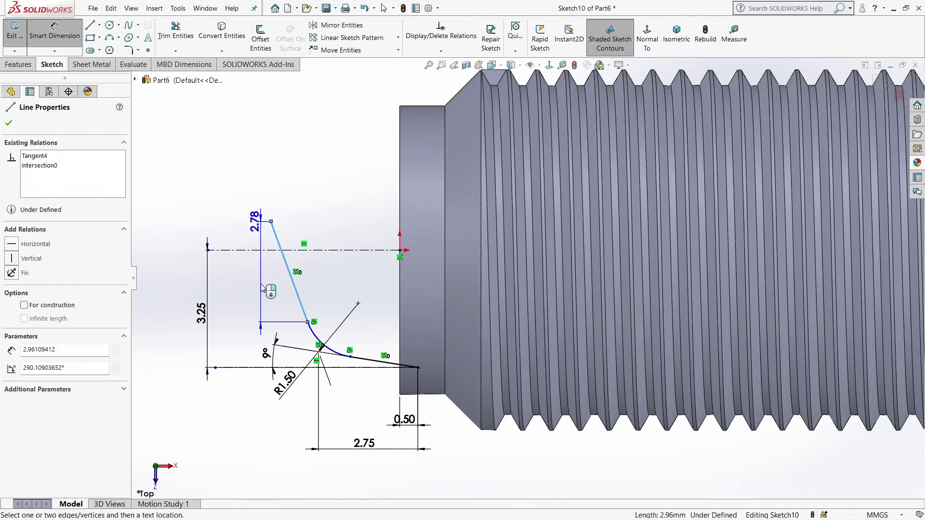
click(264, 289)
text(2)
key(Return)
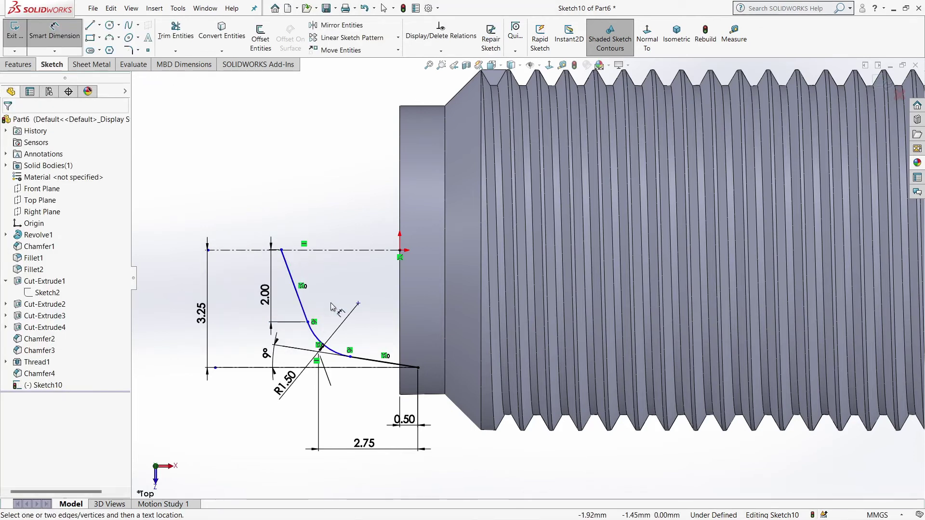
click(297, 299)
click(368, 359)
click(361, 294)
key(Return)
key(Escape)
scroll(367, 210, up, 3)
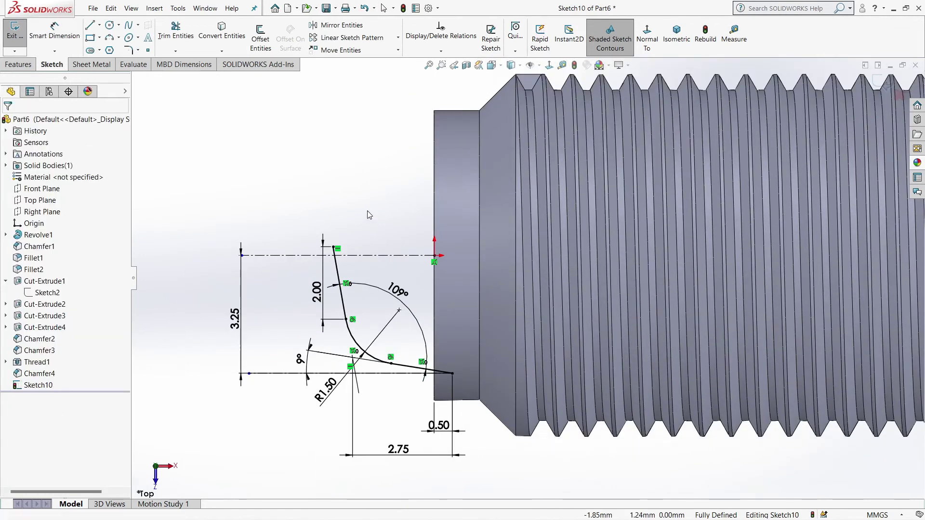
Create Plane2 parallel to the Front Plane through Sketch10's end point.
click(15, 30)
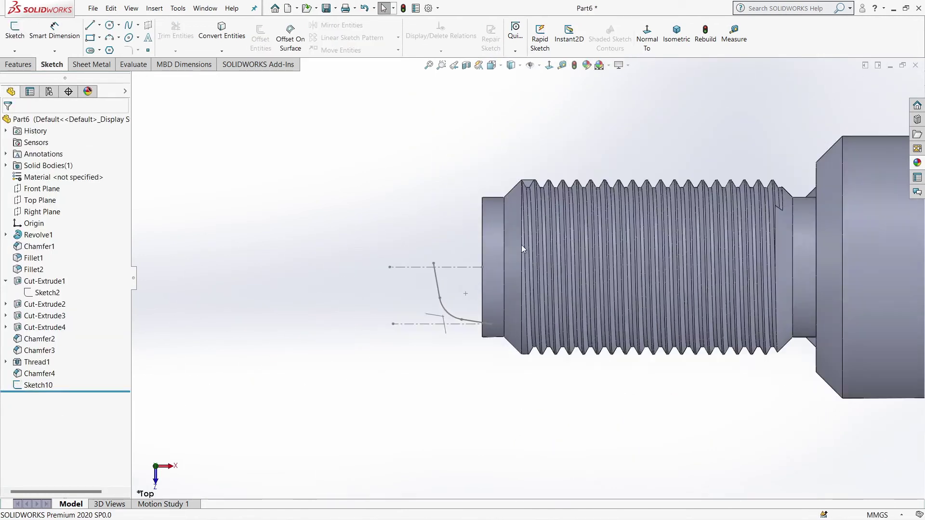
click(49, 189)
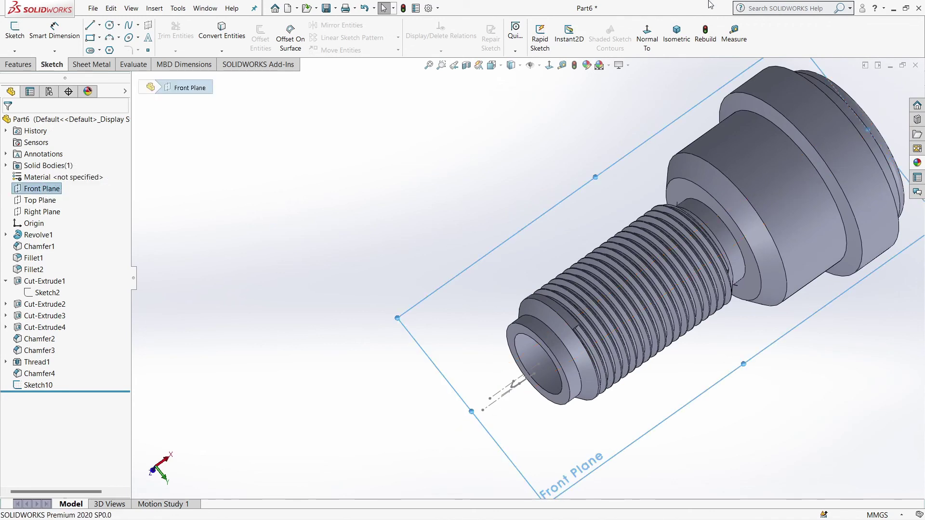
click(647, 39)
scroll(602, 414, down, 2)
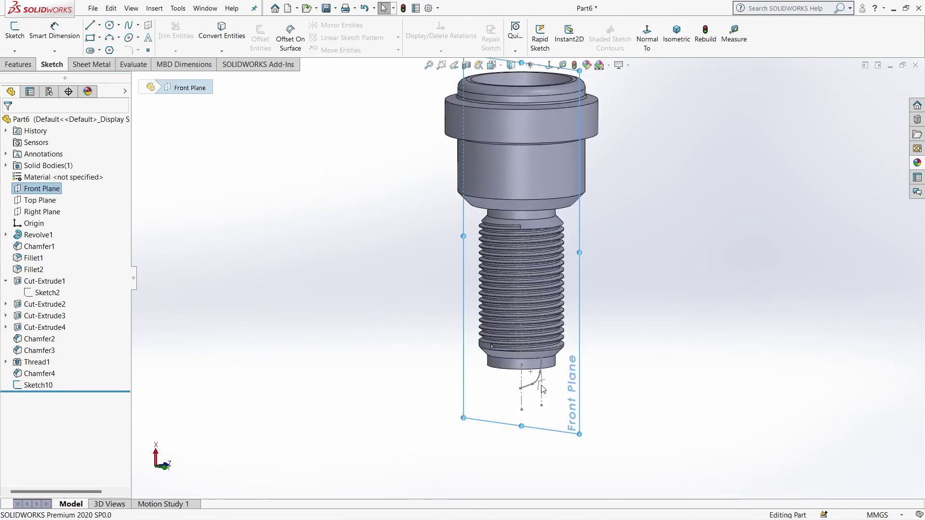
scroll(546, 382, down, 3)
click(18, 64)
click(474, 43)
click(482, 60)
click(488, 369)
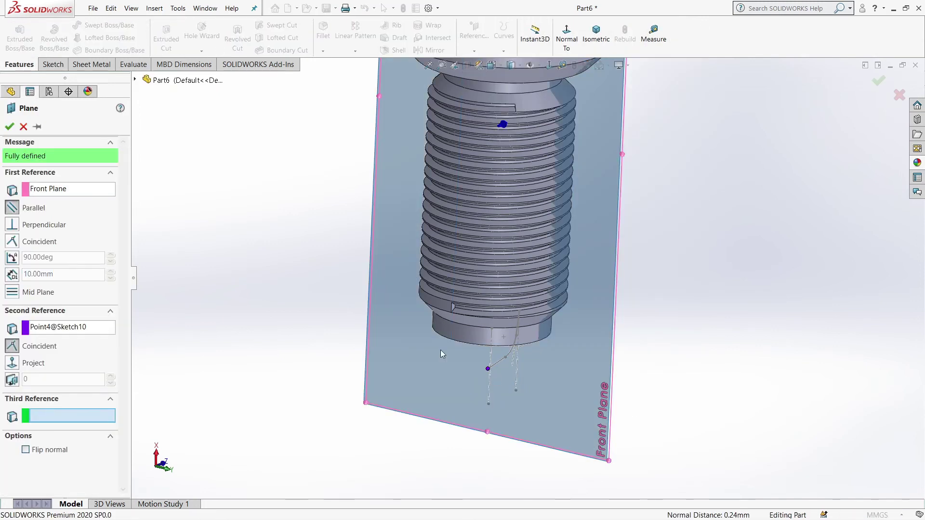
click(9, 127)
Start a new sketch on Plane2, viewed normal to it.
click(566, 38)
click(564, 171)
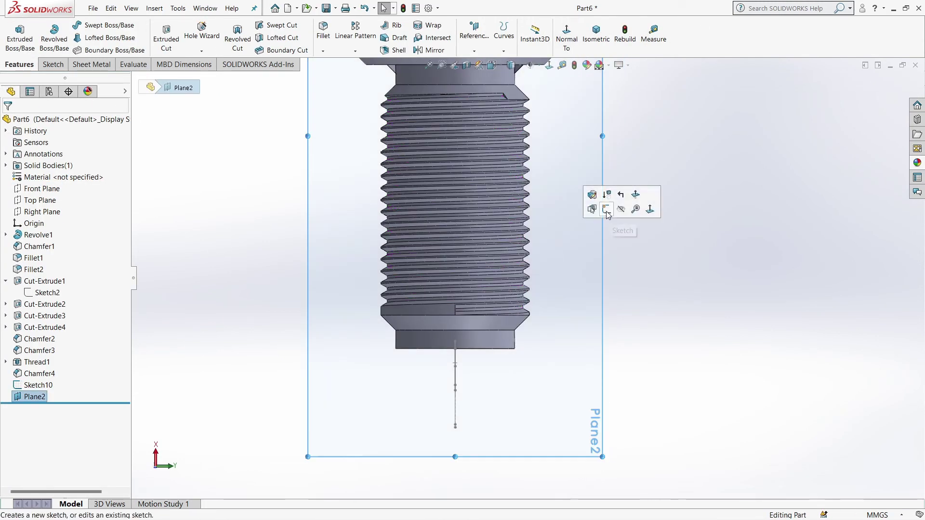
click(607, 193)
scroll(452, 397, down, 2)
click(99, 37)
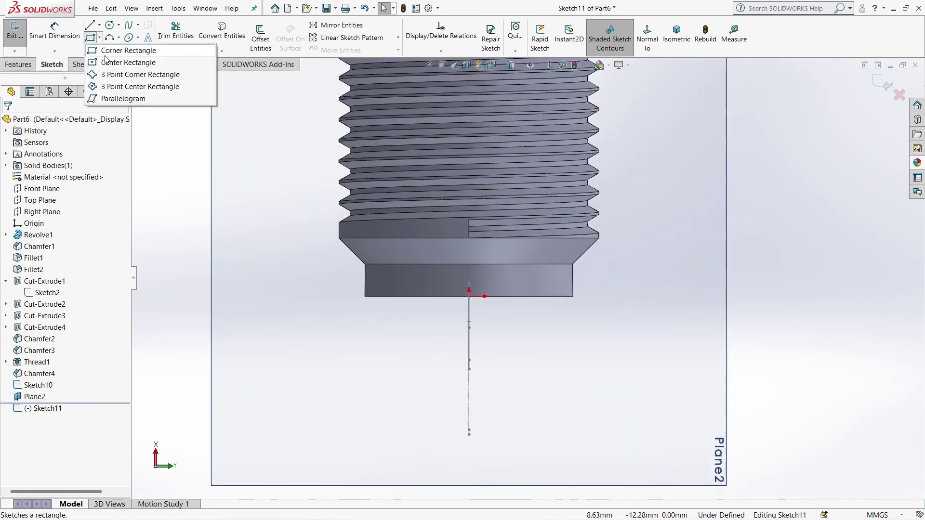
Draw a center rectangle centred on the end of the hook path.
click(121, 61)
middle_drag(475, 438, 508, 397)
click(443, 356)
click(647, 38)
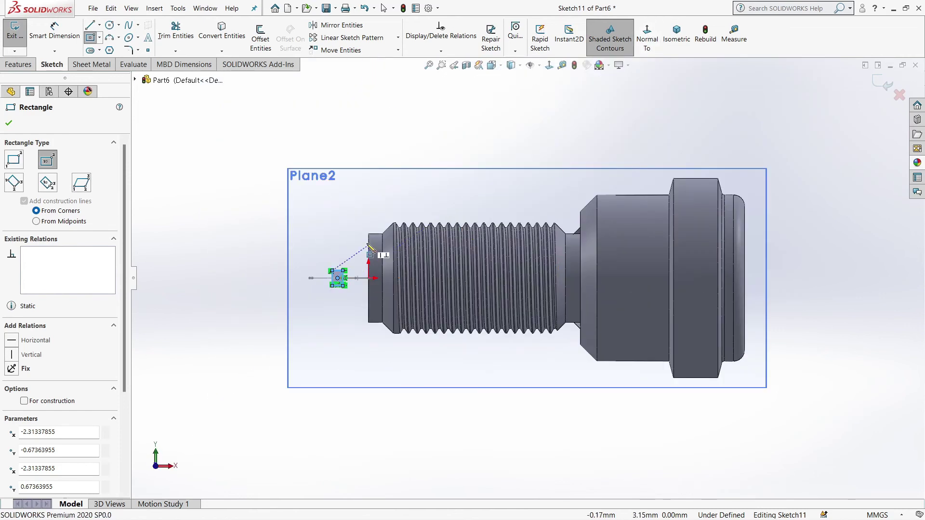
key(Escape)
scroll(347, 328, down, 2)
Dimension the rectangle 0.66 wide by 0.86 high.
key(d)
click(350, 302)
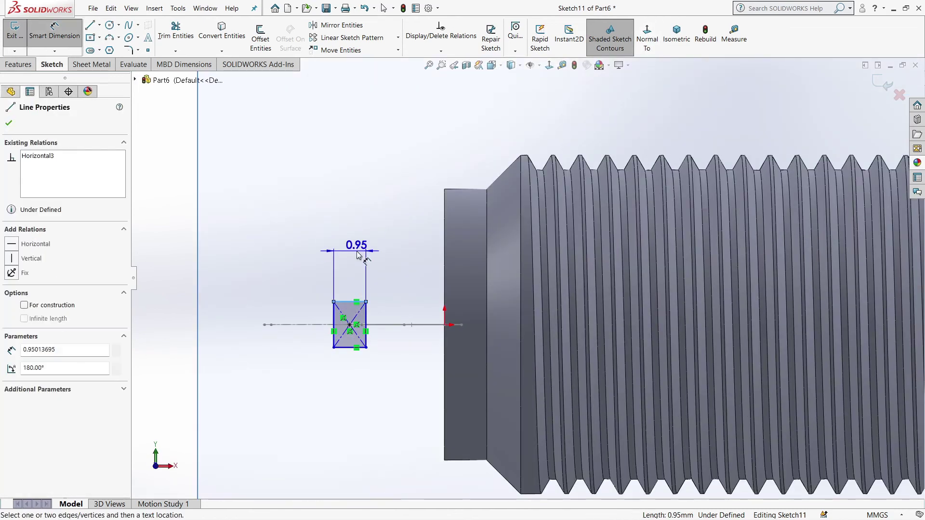
click(357, 255)
text(0.66)
key(Return)
click(361, 315)
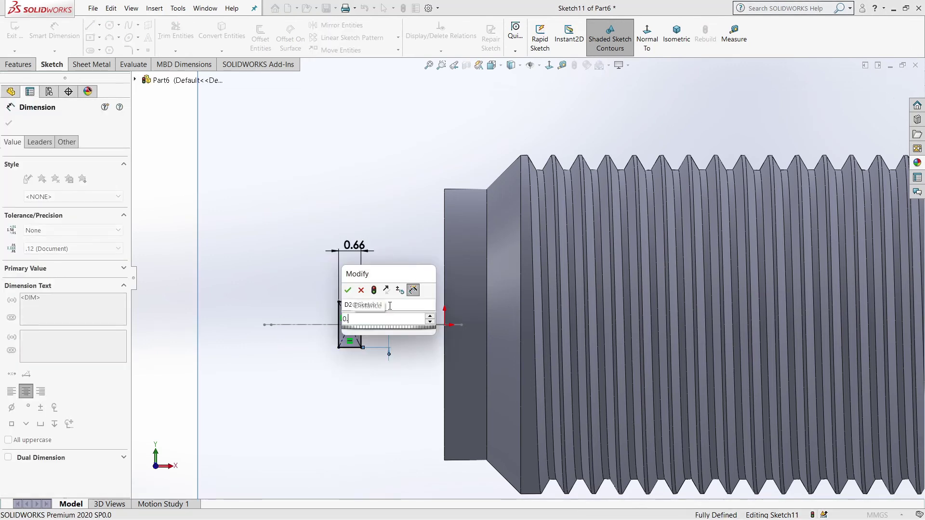
text(0.86)
key(Return)
click(413, 270)
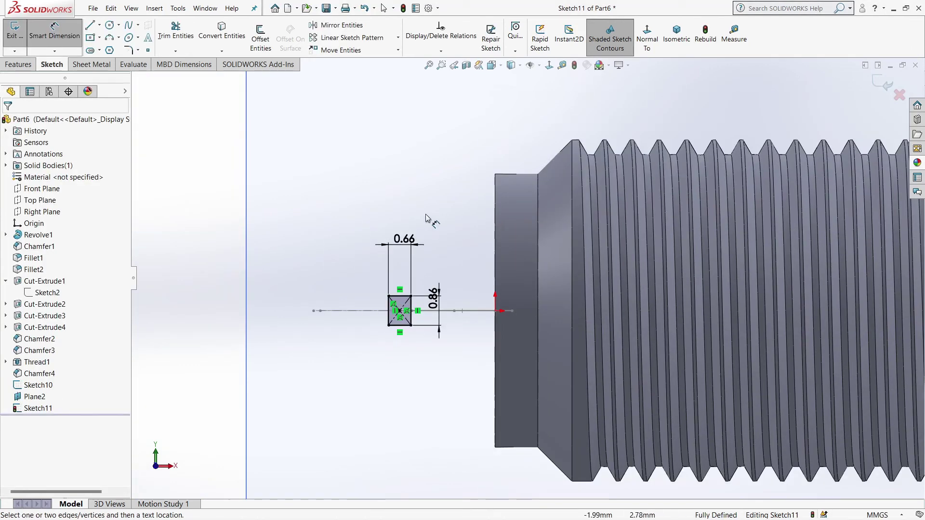
Sweep the rectangle profile along the hook curve to create Sweep1.
click(19, 65)
click(101, 25)
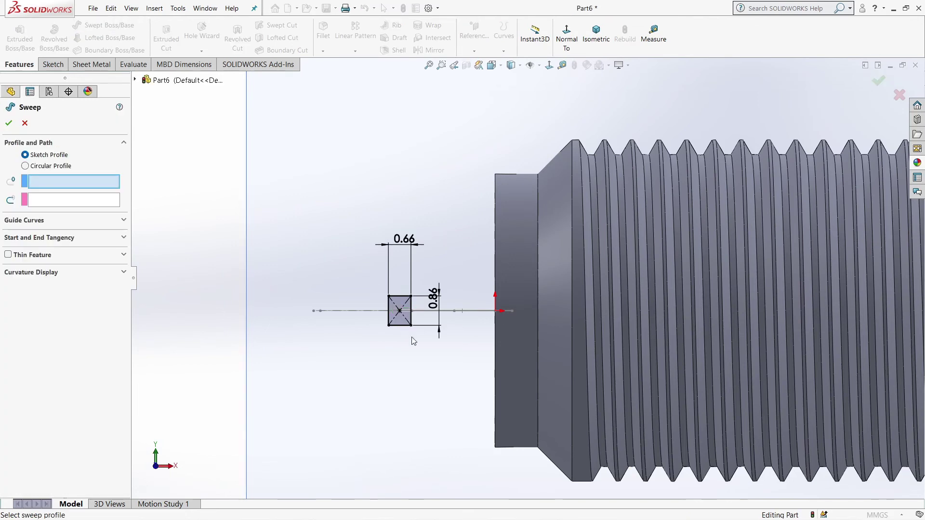
click(399, 375)
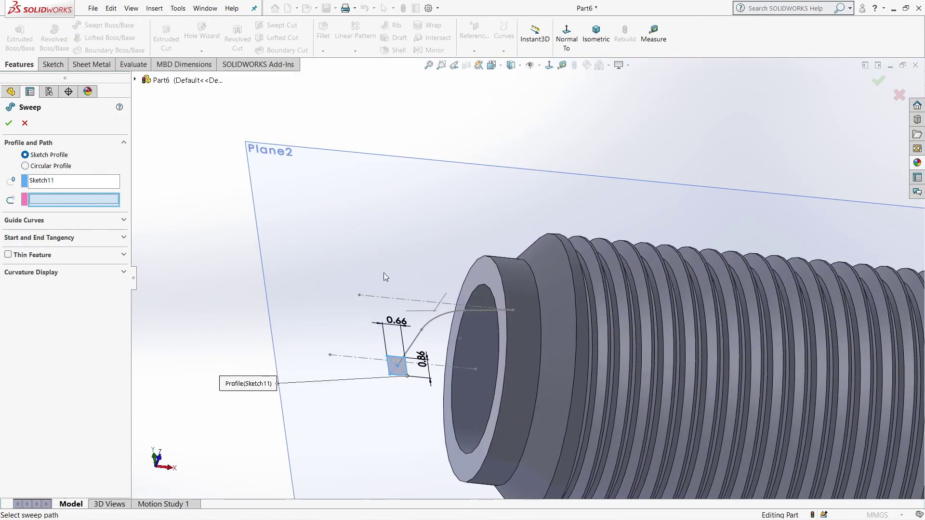
click(436, 315)
key(Return)
scroll(495, 309, up, 3)
middle_drag(495, 309, 593, 193)
Hide Plane2 and return to the isometric view.
click(460, 345)
click(501, 320)
click(596, 33)
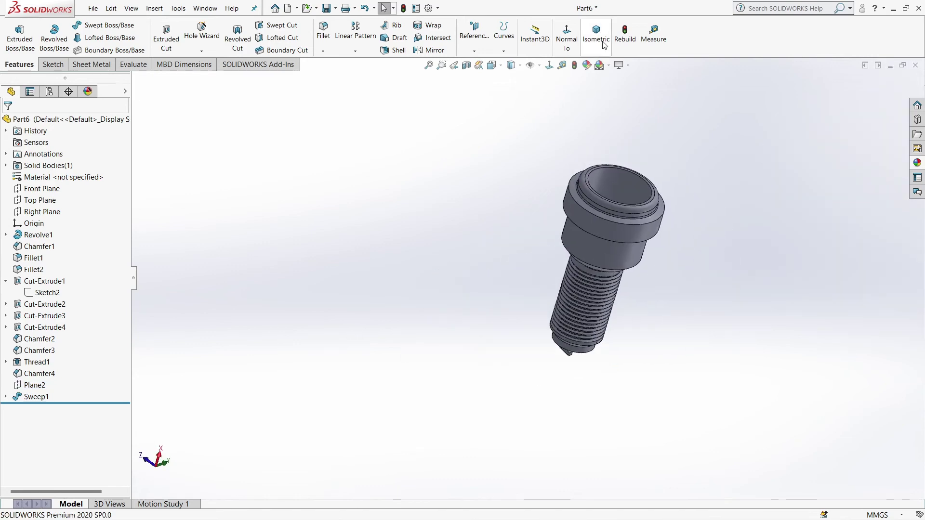
Cut away the leftover face at the thread's start as Cut-Extrude5.
mouse_move(527, 279)
middle_down()
mouse_move(504, 267)
mouse_move(409, 284)
middle_up()
scroll(504, 279, down, 2)
scroll(504, 279, down, 3)
scroll(410, 284, down, 3)
scroll(461, 316, down, 2)
click(461, 301)
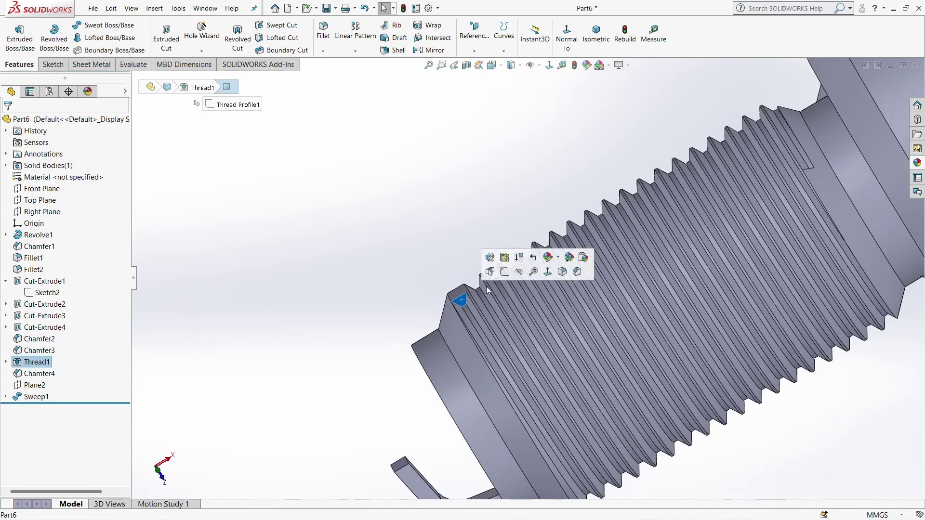
click(504, 271)
click(19, 64)
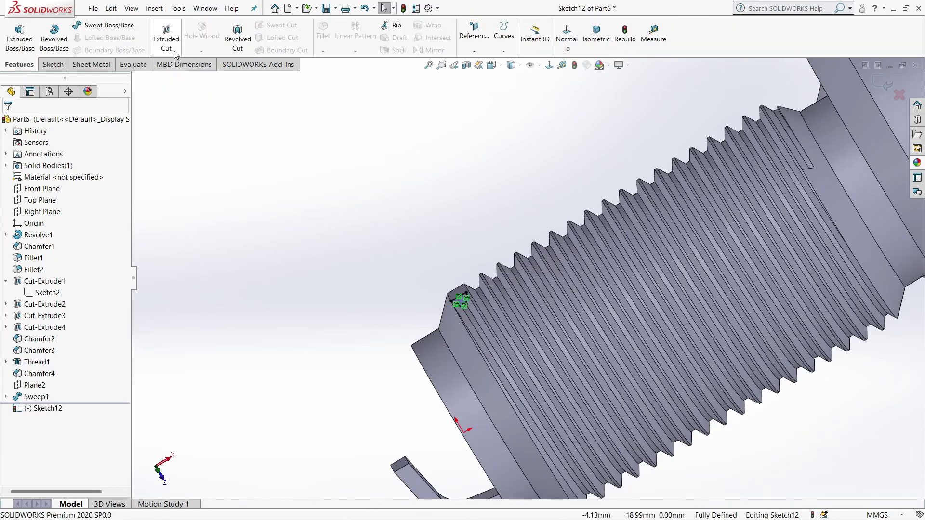
click(166, 36)
click(9, 122)
Cut away the leftover face at the thread's other end as Cut-Extrude6, then view isometric.
mouse_move(269, 226)
middle_down()
mouse_move(713, 248)
mouse_move(704, 236)
middle_up()
scroll(655, 210, down, 2)
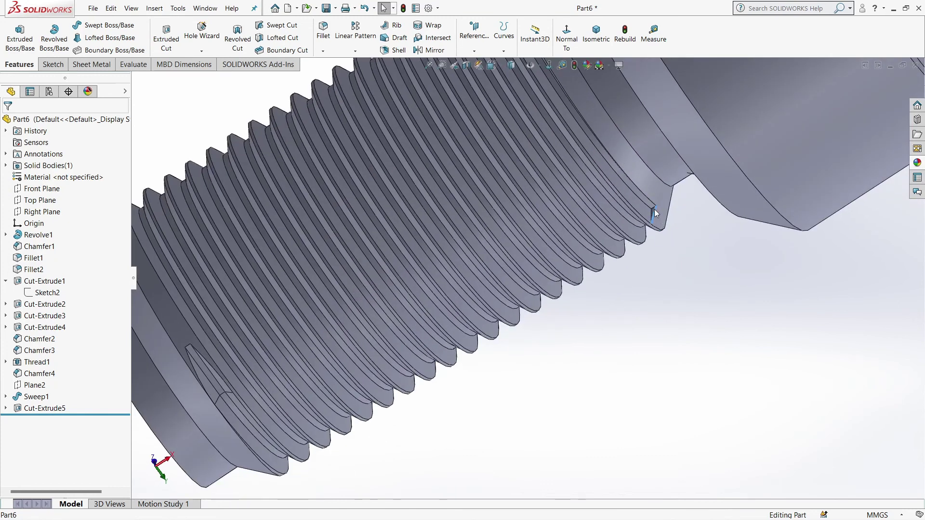
scroll(690, 238, down, 3)
click(532, 190)
click(577, 163)
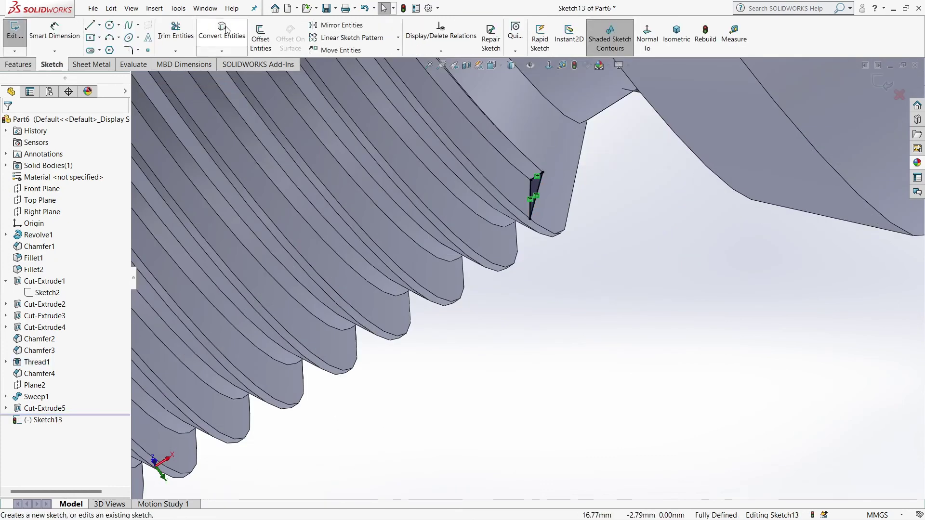
click(20, 64)
click(166, 36)
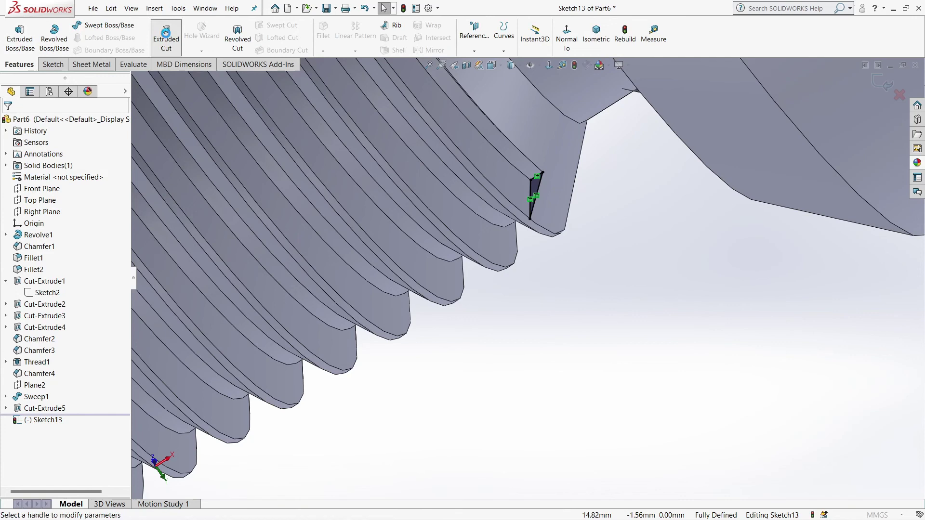
click(9, 122)
scroll(435, 329, up, 5)
scroll(572, 268, up, 3)
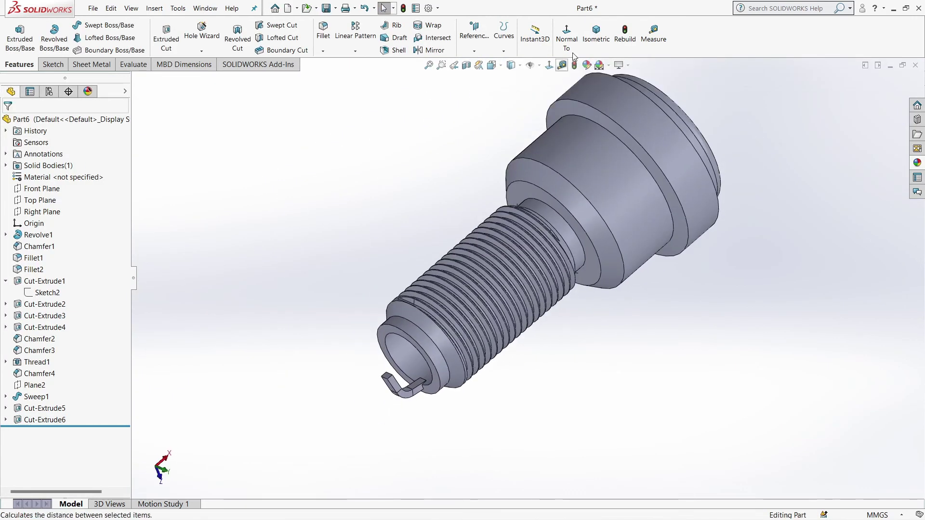
click(596, 34)
Assign Cast Carbon Steel as the part material and apply the Plain White scene.
right_click(41, 179)
click(99, 184)
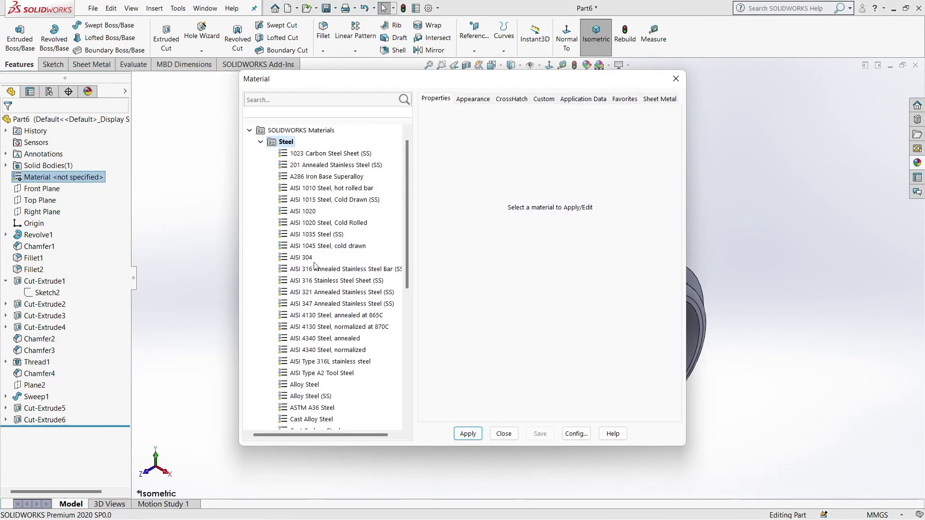
scroll(325, 337, down, 2)
click(324, 365)
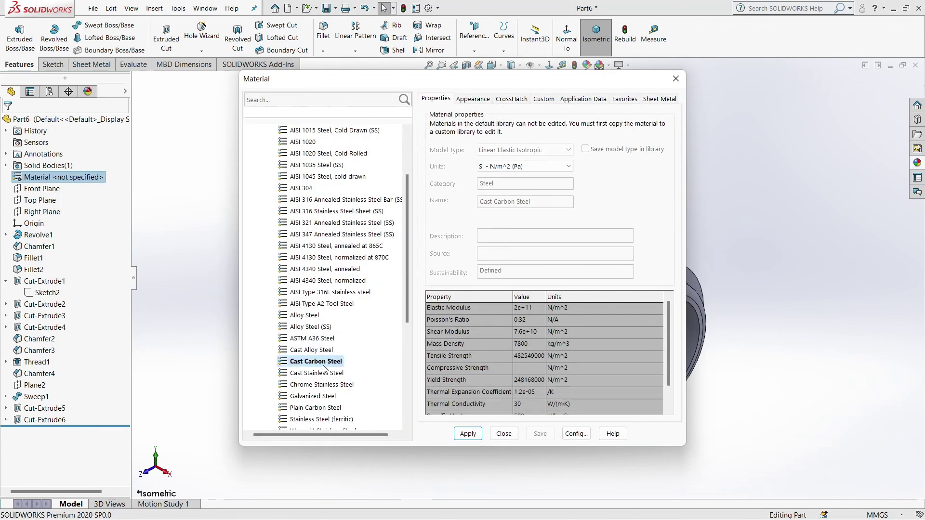
click(503, 433)
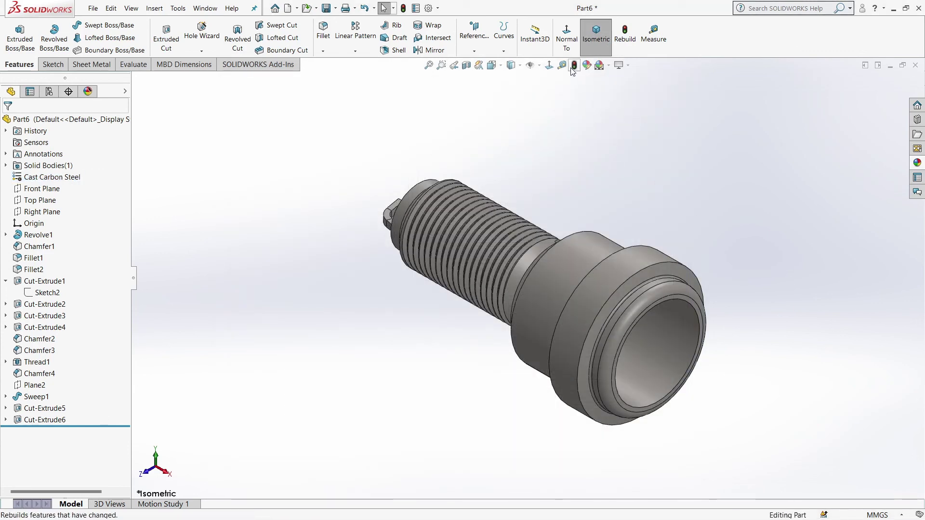
click(610, 66)
click(627, 91)
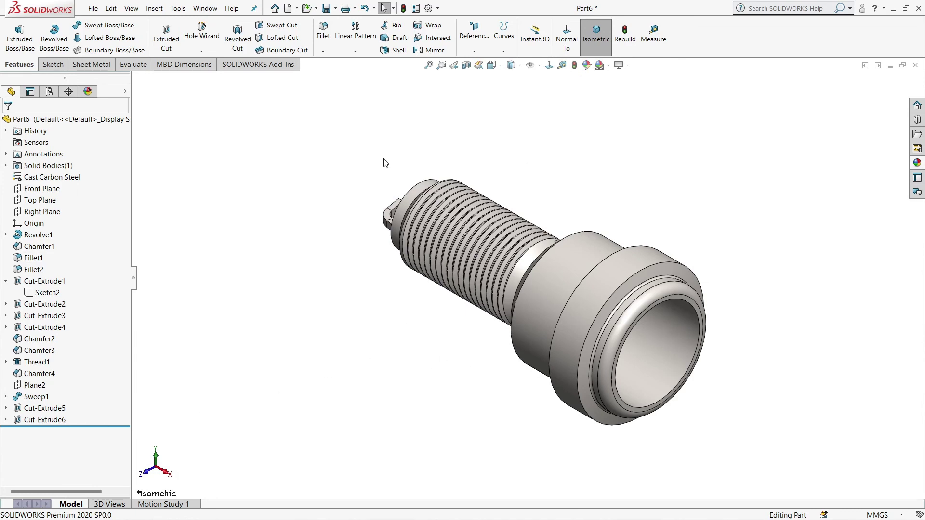
Create a rotating animation in Motion Study 1 and play it.
click(159, 504)
click(268, 493)
click(504, 387)
click(21, 492)
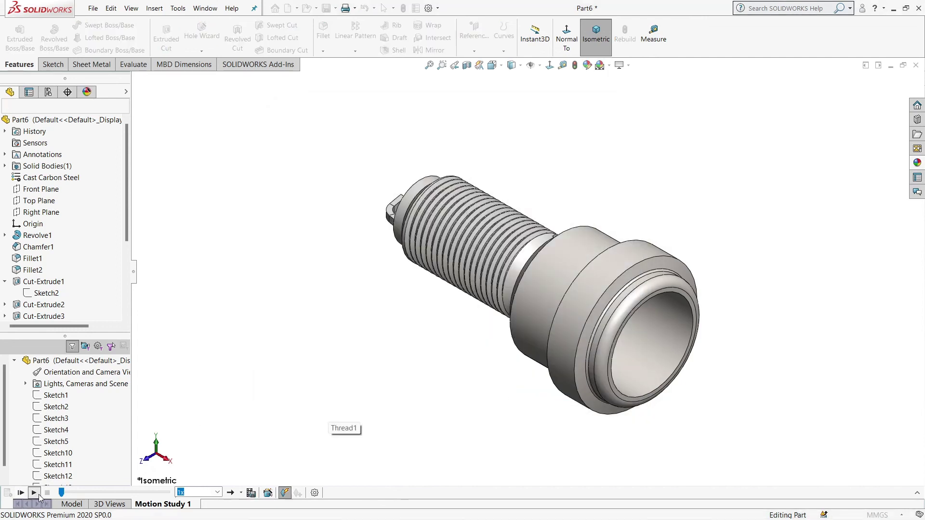